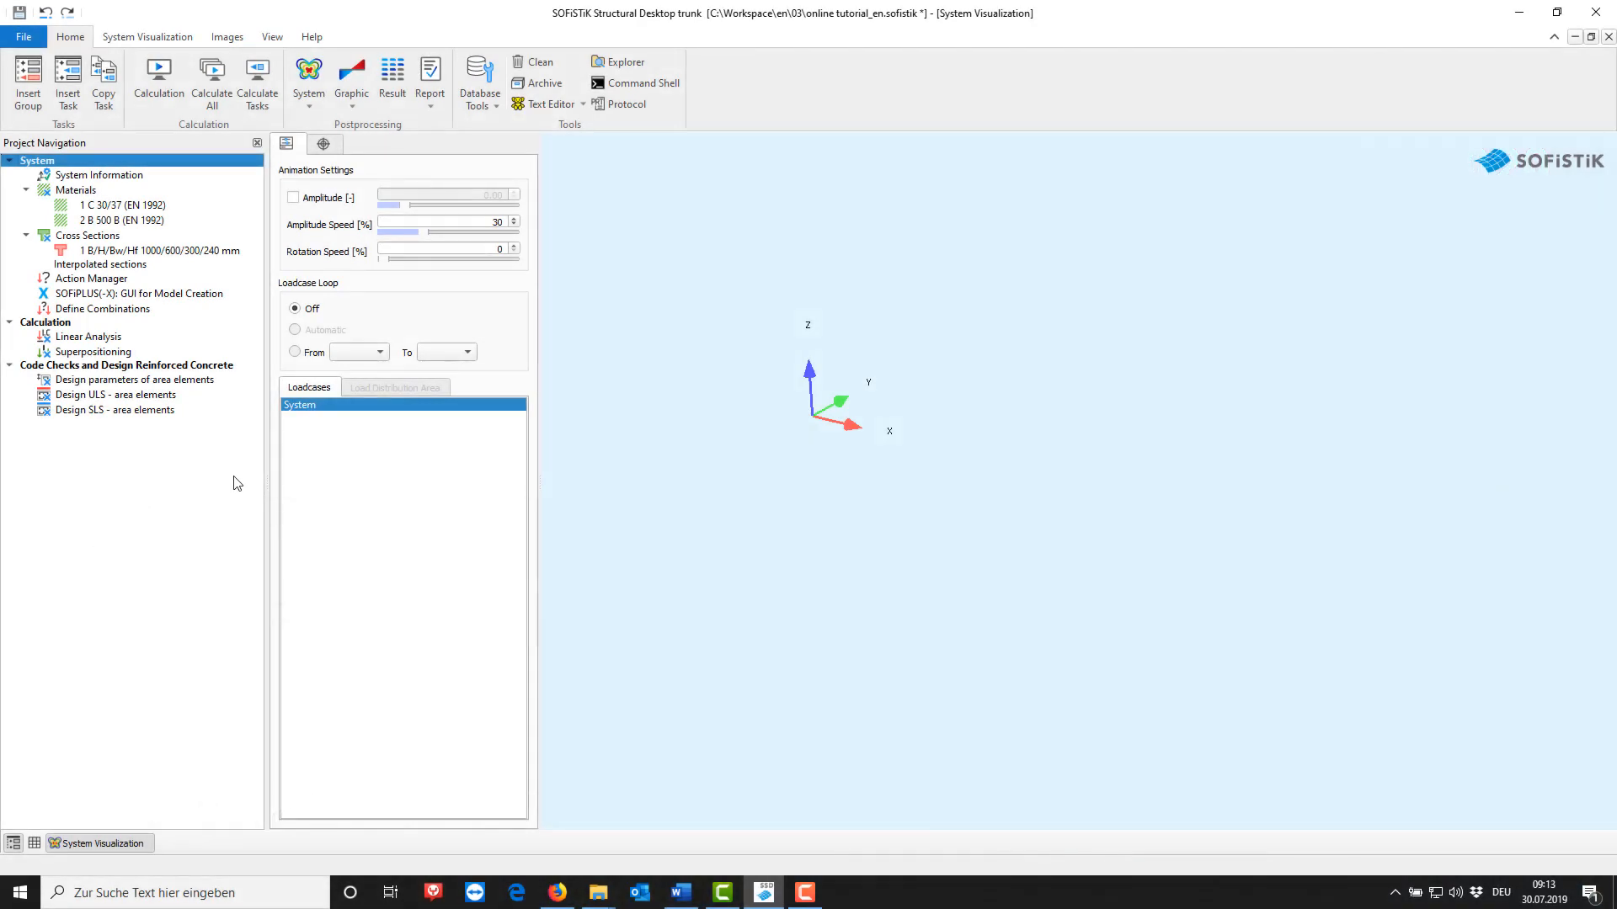
Open the SOFiPLUS(-X) GUI for Model Creation and draw a rectangle from 0,0 measuring 20 by 10.
double_click(239, 297)
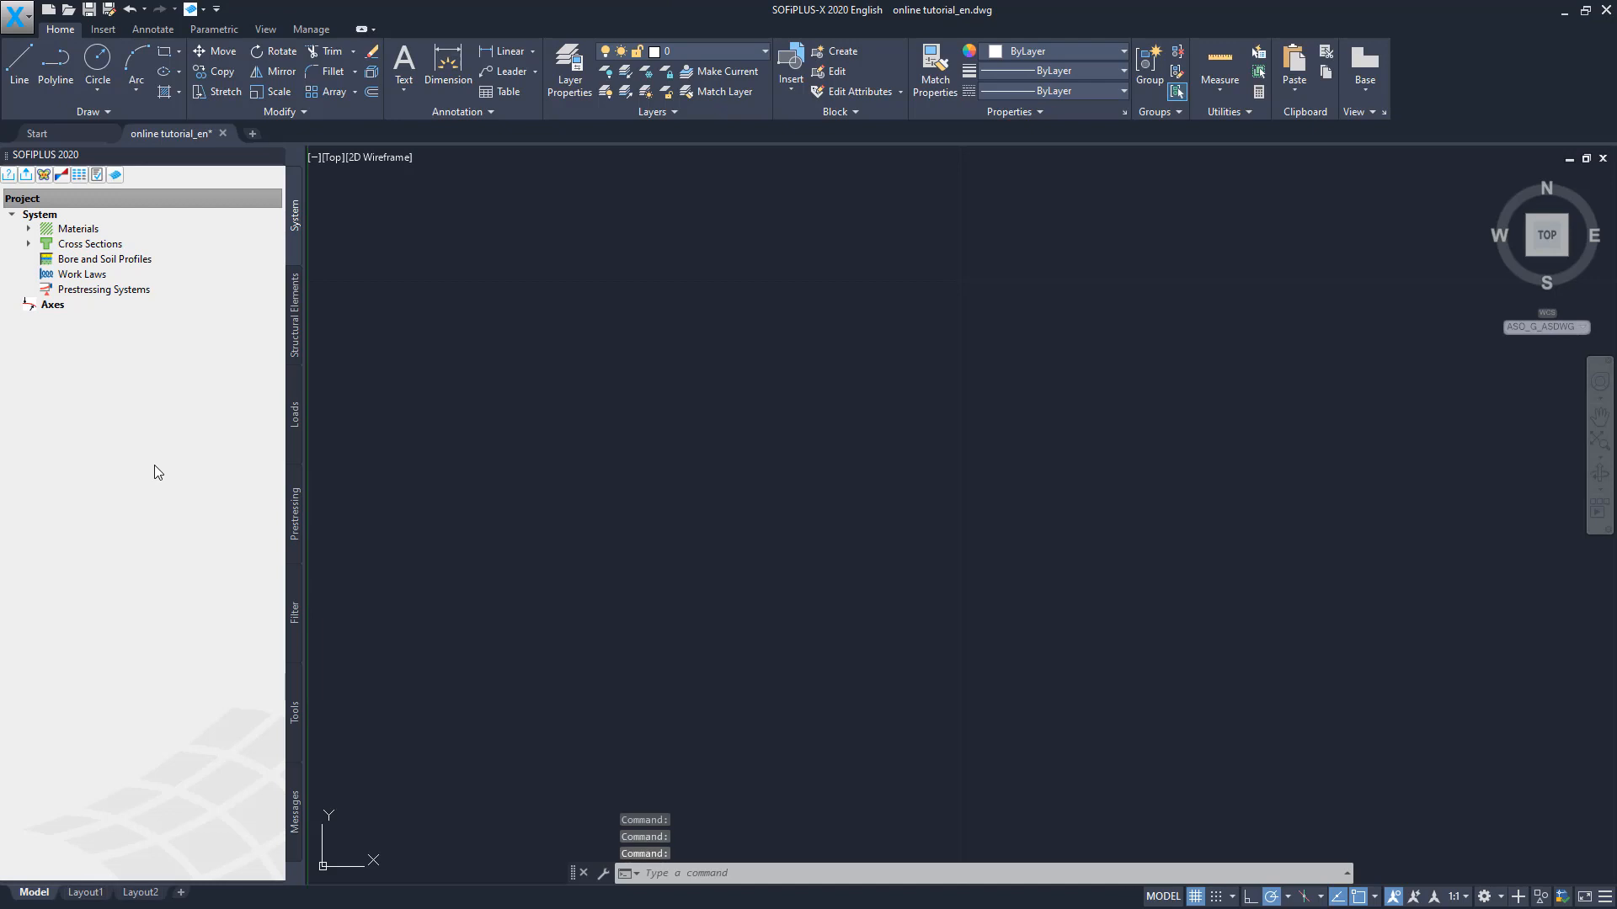
click(1586, 13)
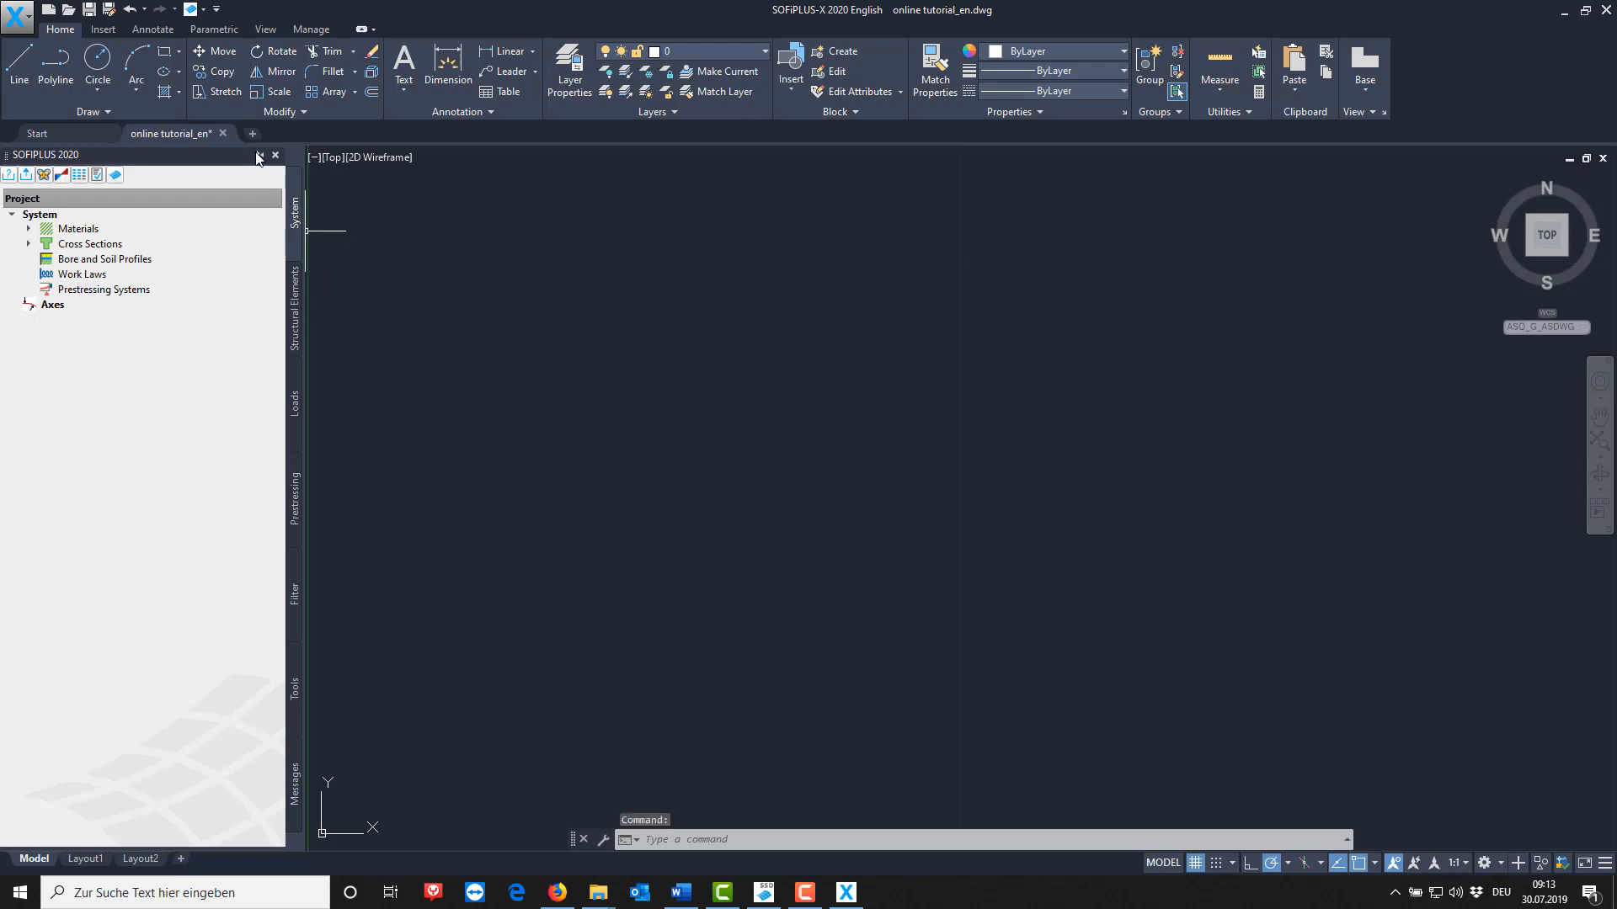
click(167, 53)
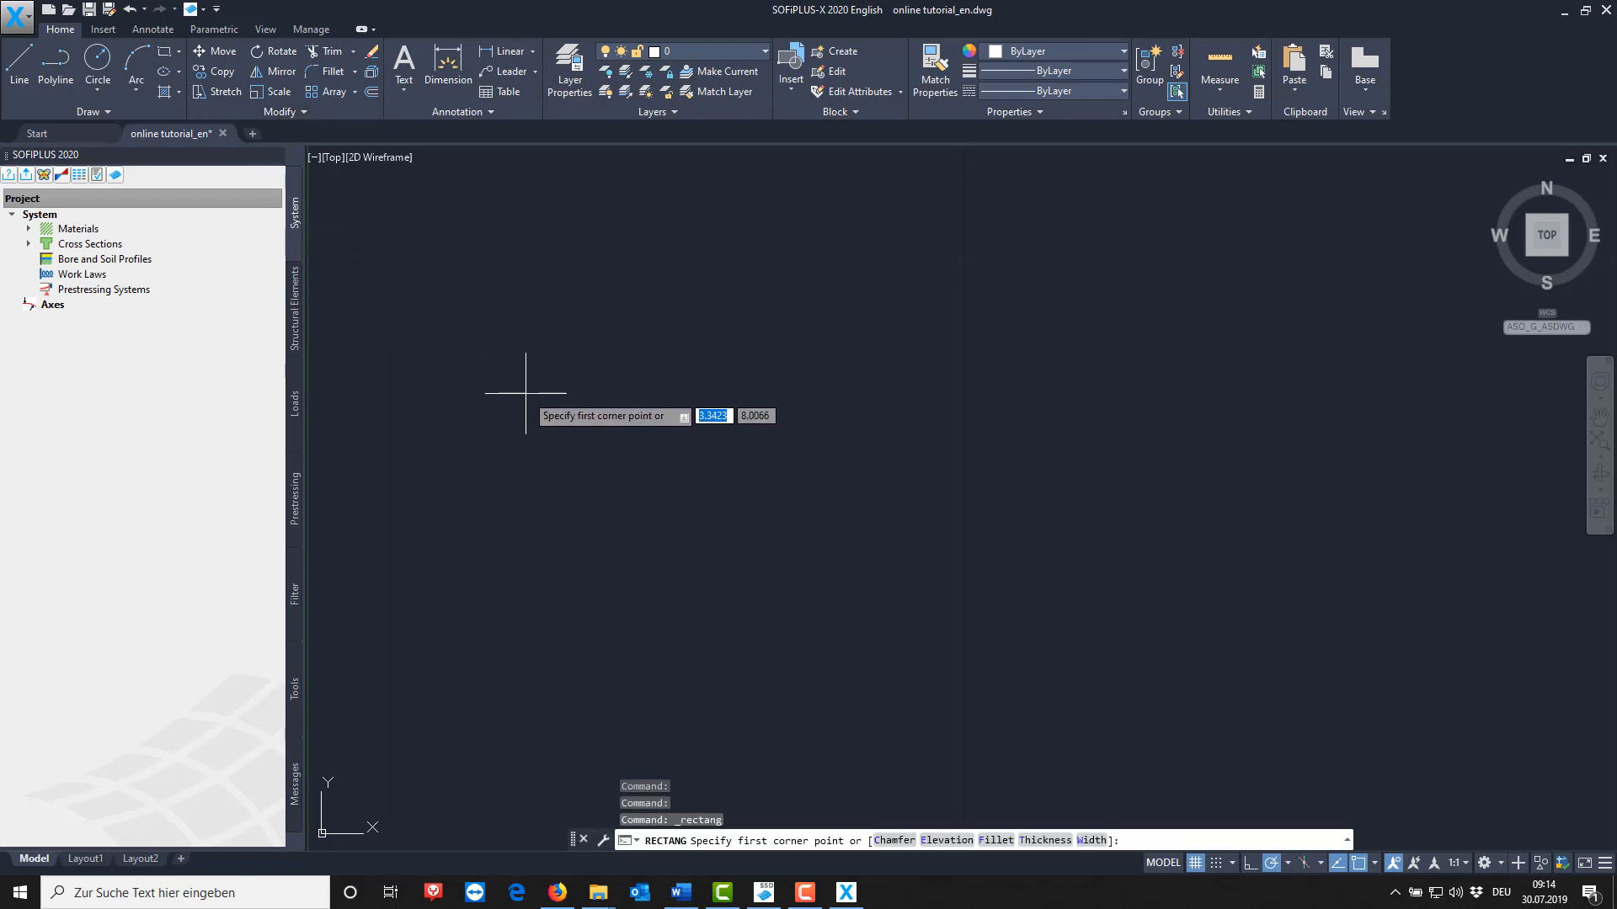
text(0)
key(Tab)
text(0)
key(Tab)
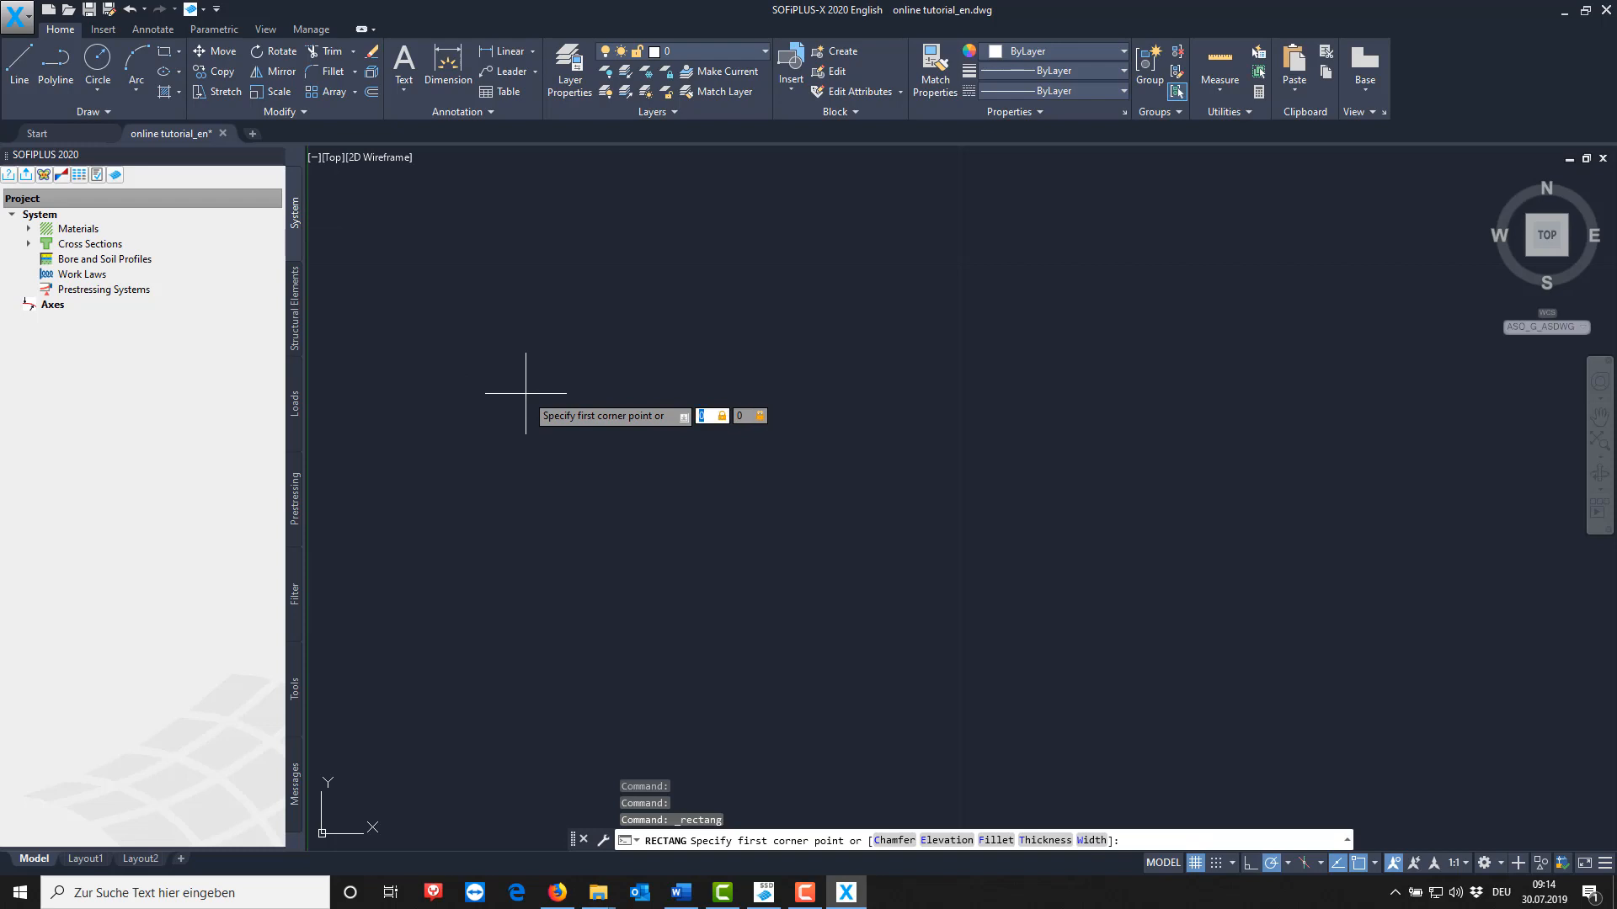
key(Return)
scroll(526, 393, down, 3)
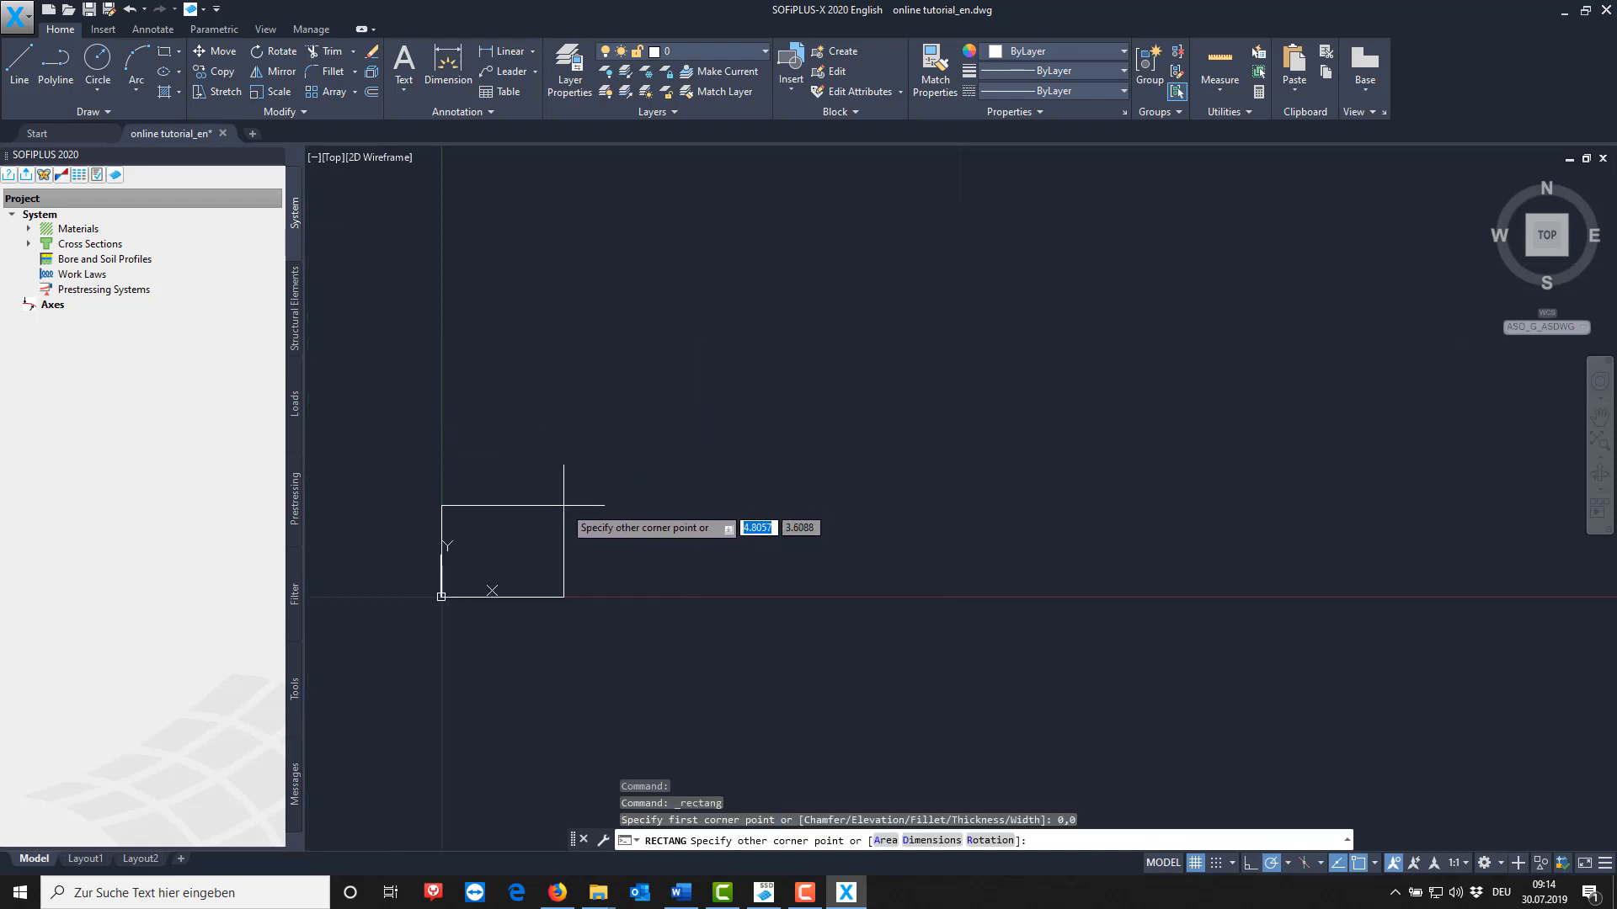
text(20)
key(Tab)
text(10)
key(Return)
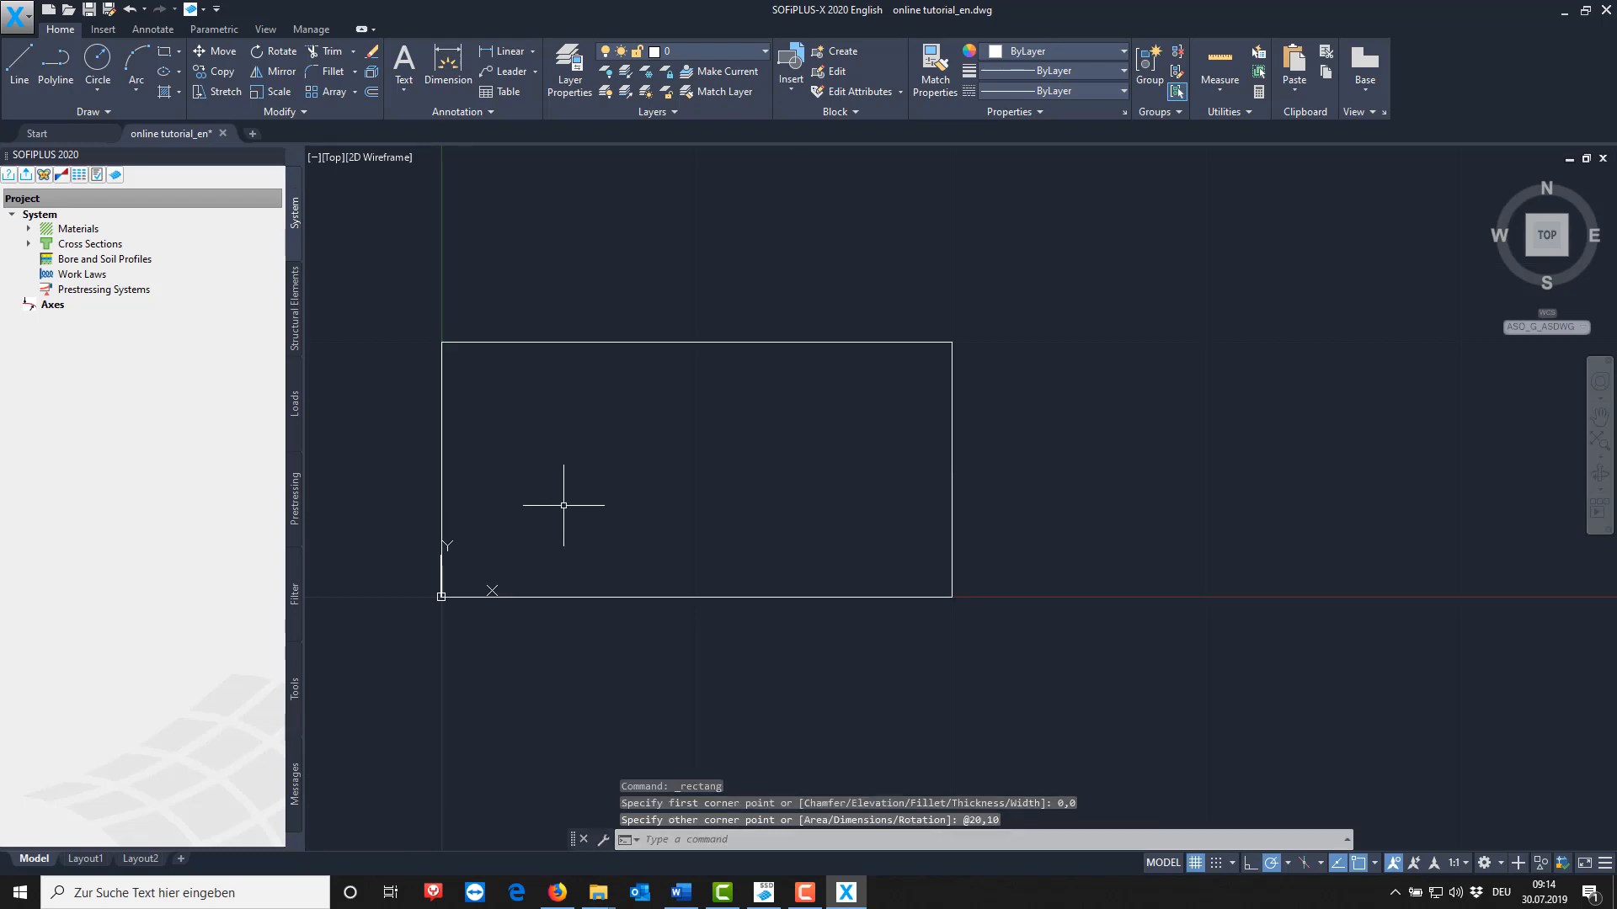
Draw a vertical line from the midpoint of the rectangle's upper edge to the midpoint of its lower edge.
click(19, 64)
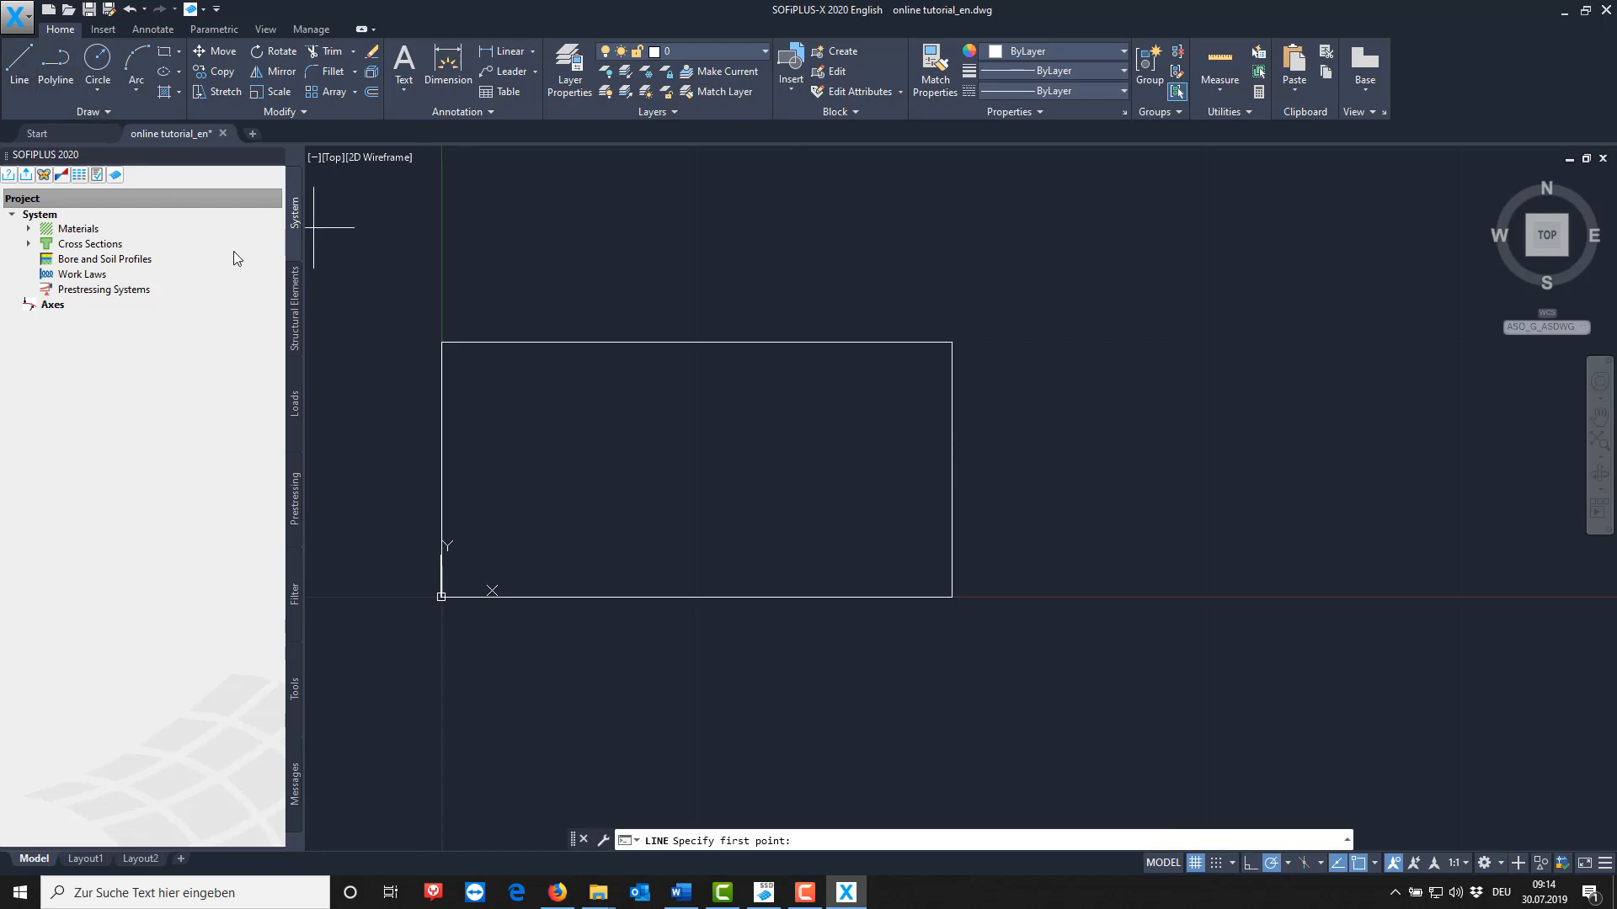
click(1374, 864)
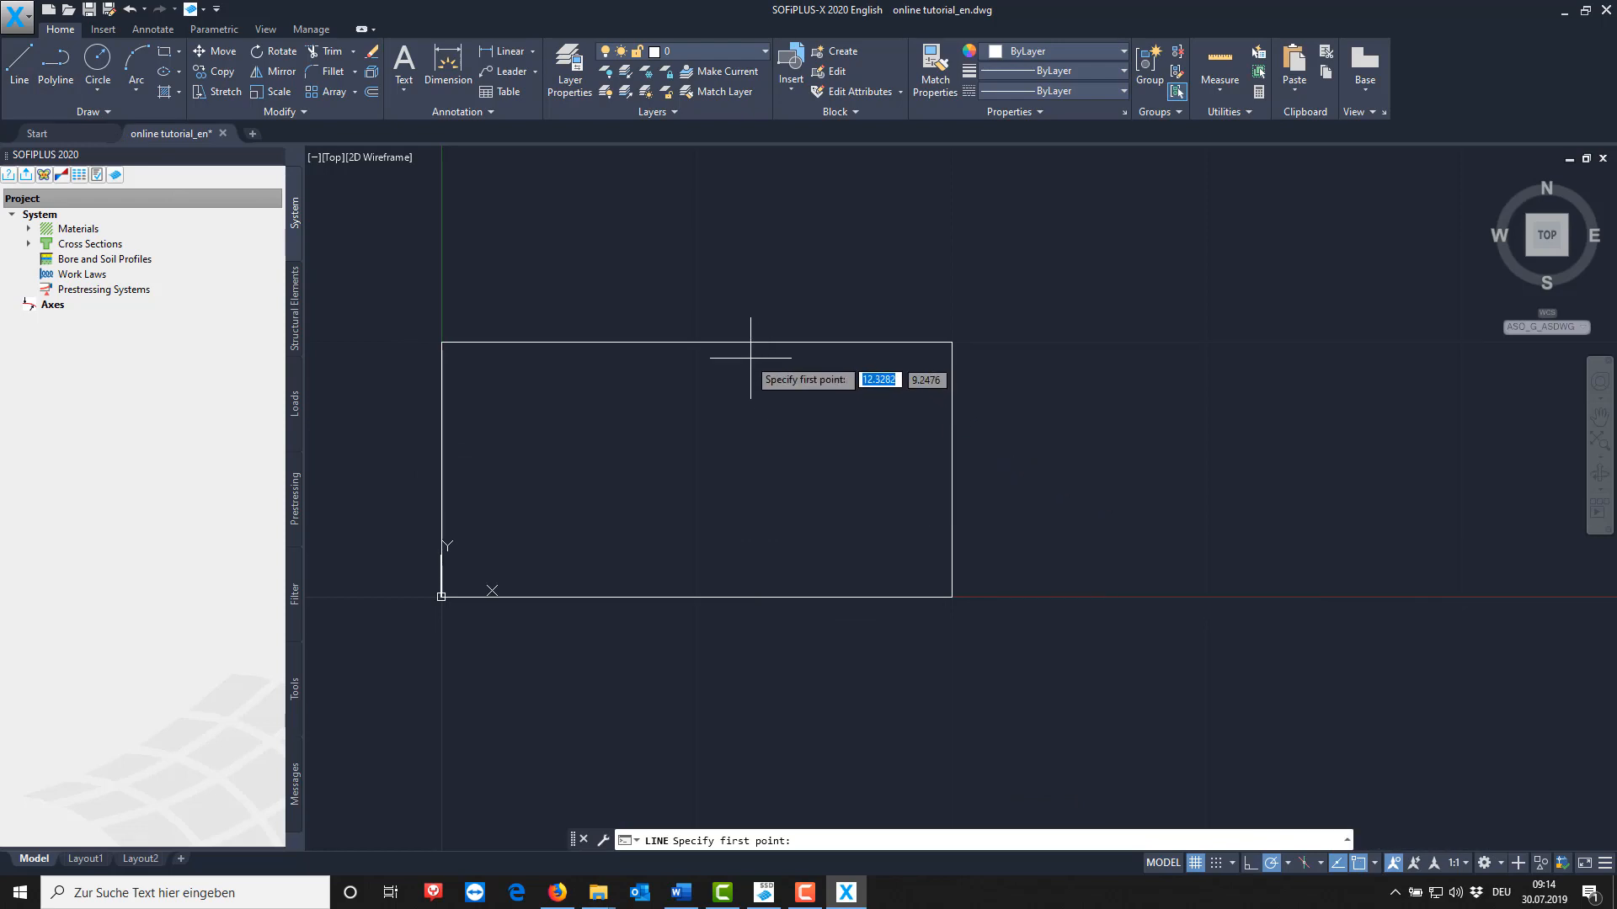
click(696, 343)
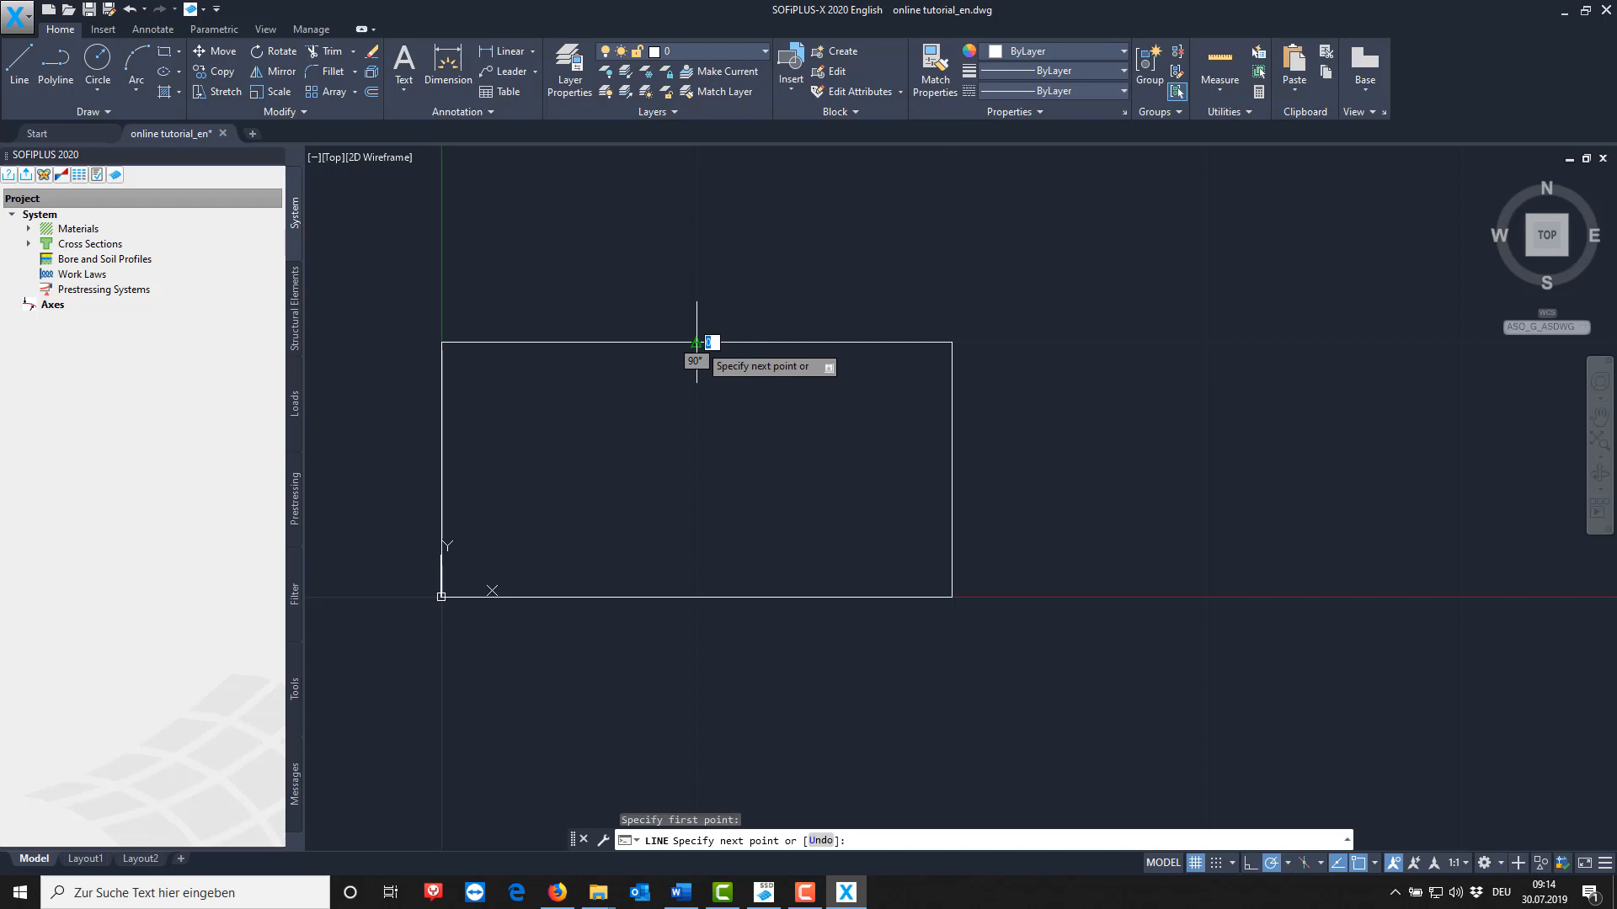
click(696, 597)
key(Return)
Draw a horizontal line from the midpoint of the rectangle's left edge to the midpoint of the vertical dividing line.
key(Return)
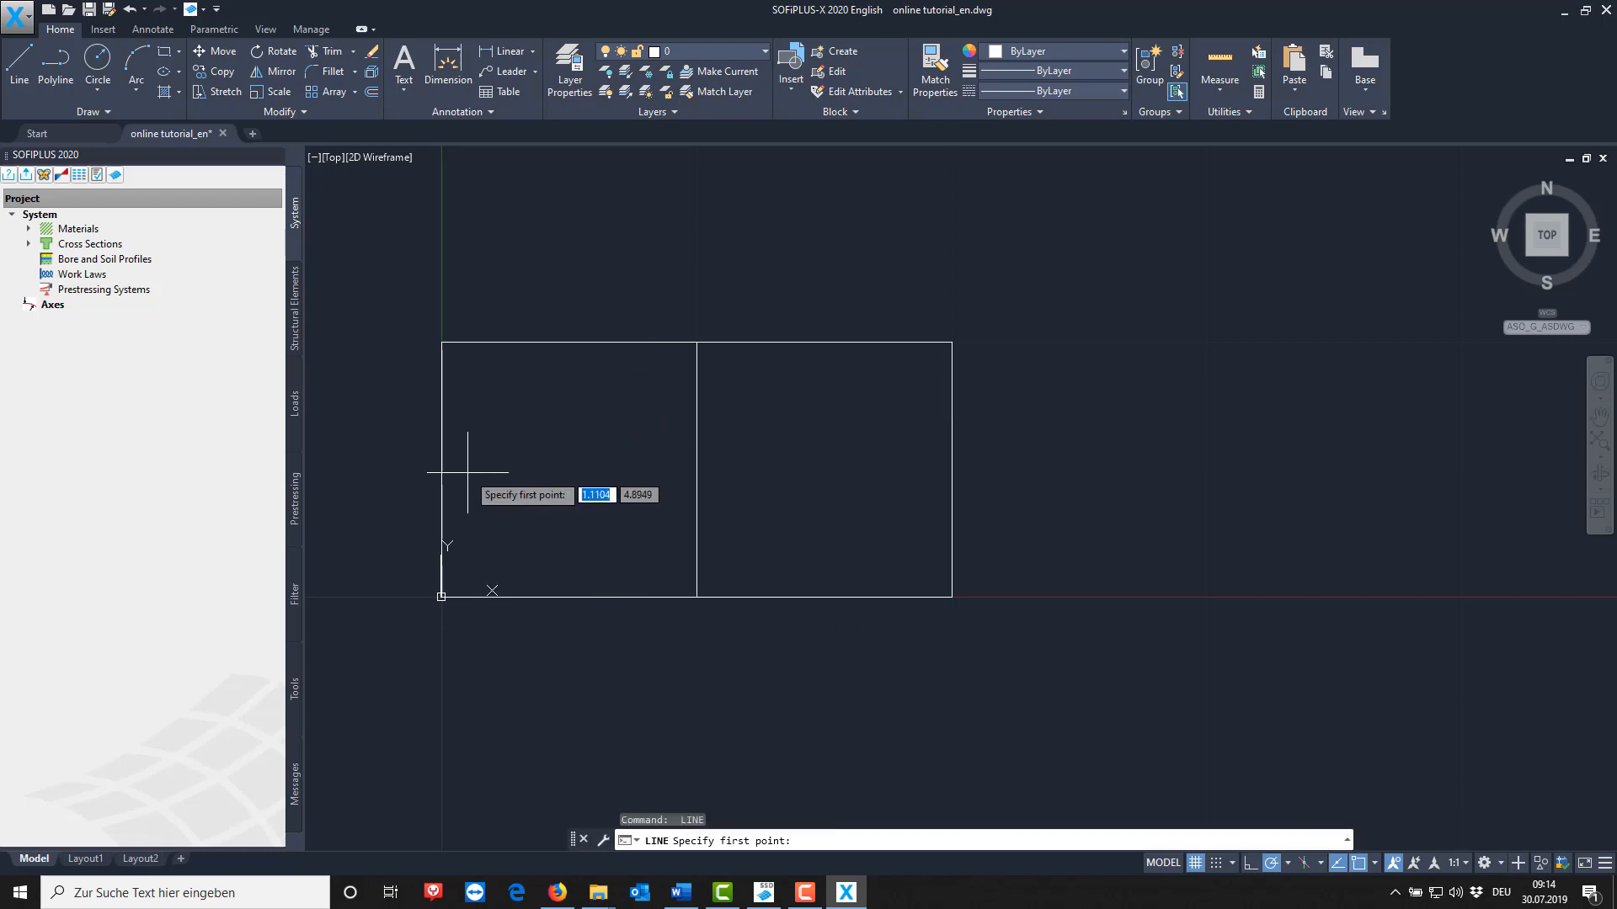
click(445, 473)
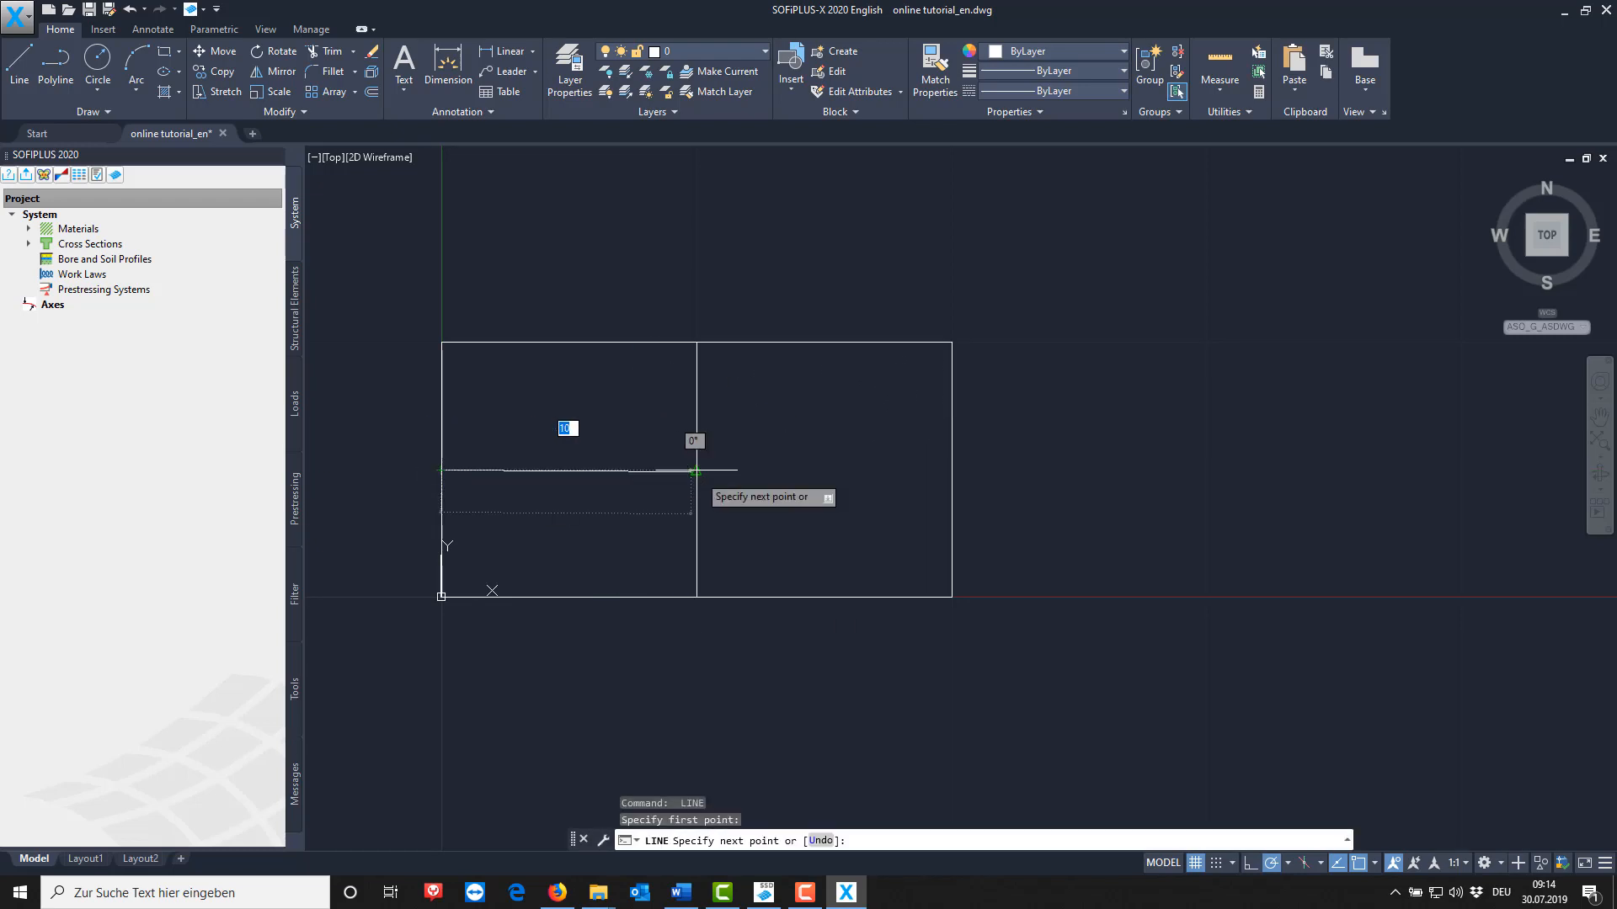
click(702, 476)
key(Return)
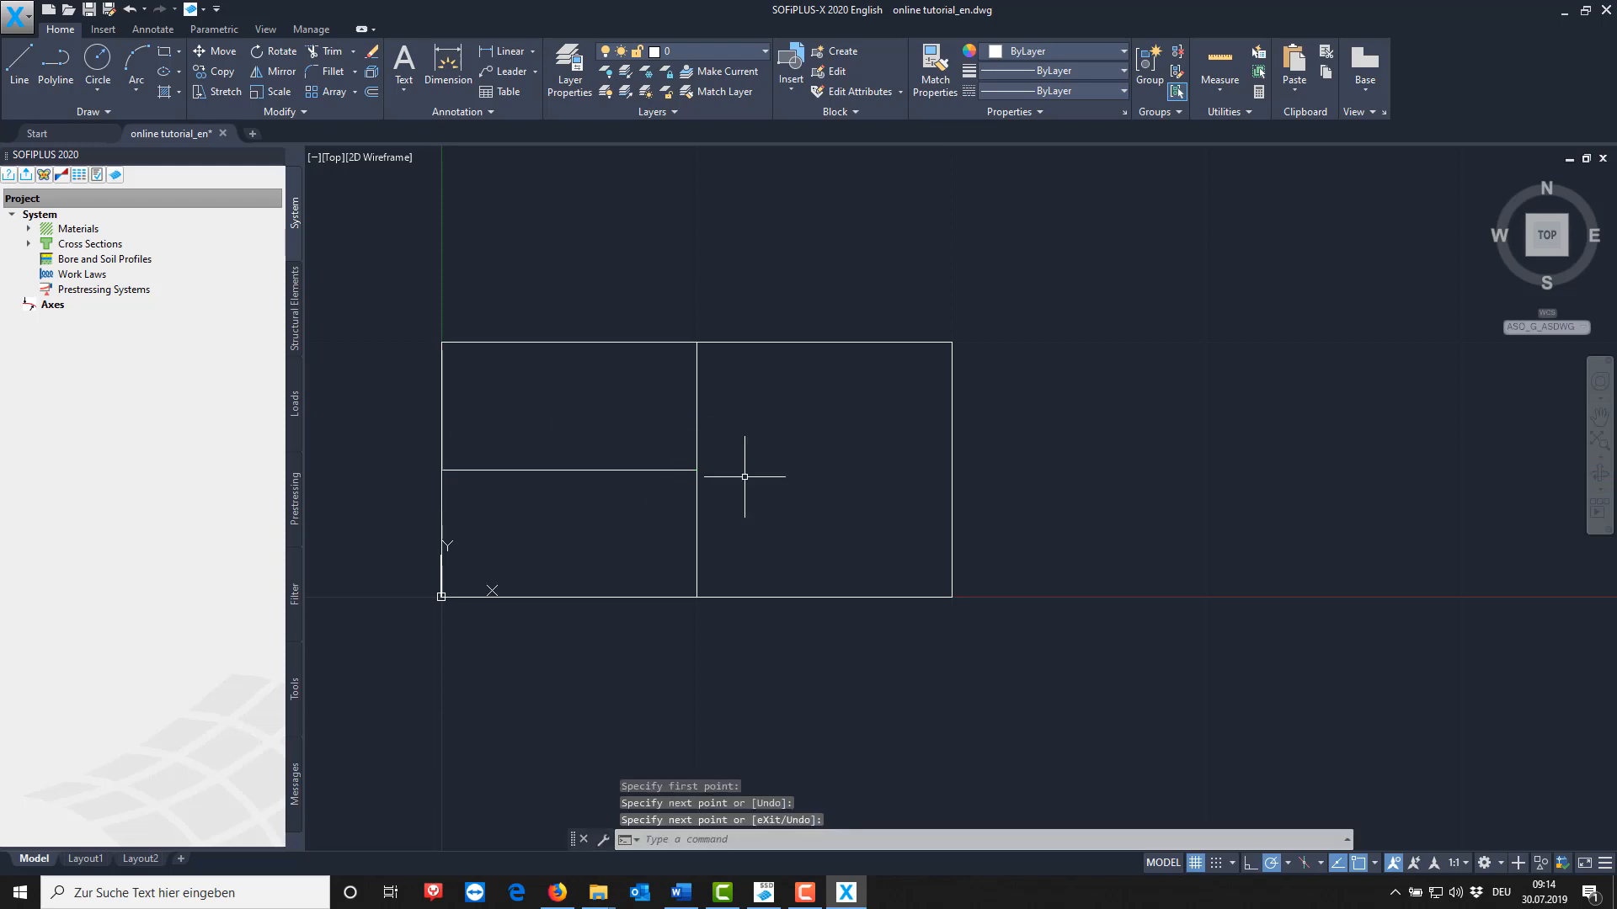
Define a structural area with 240 mm thickness by picking a point inside the upper-left field of the rectangle.
click(296, 340)
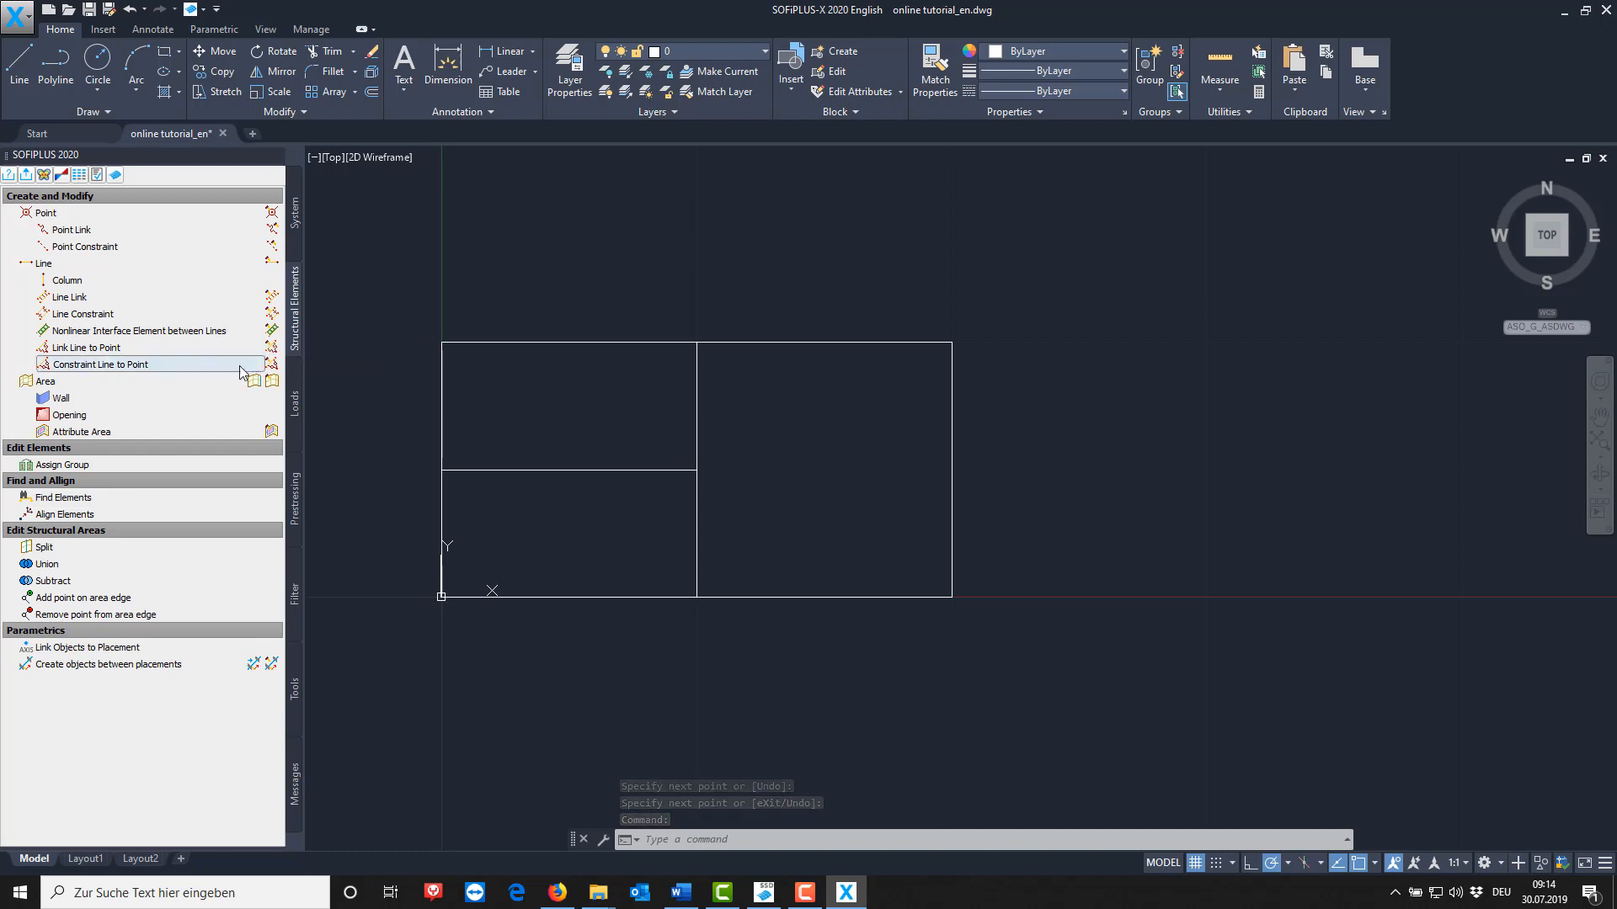
click(217, 386)
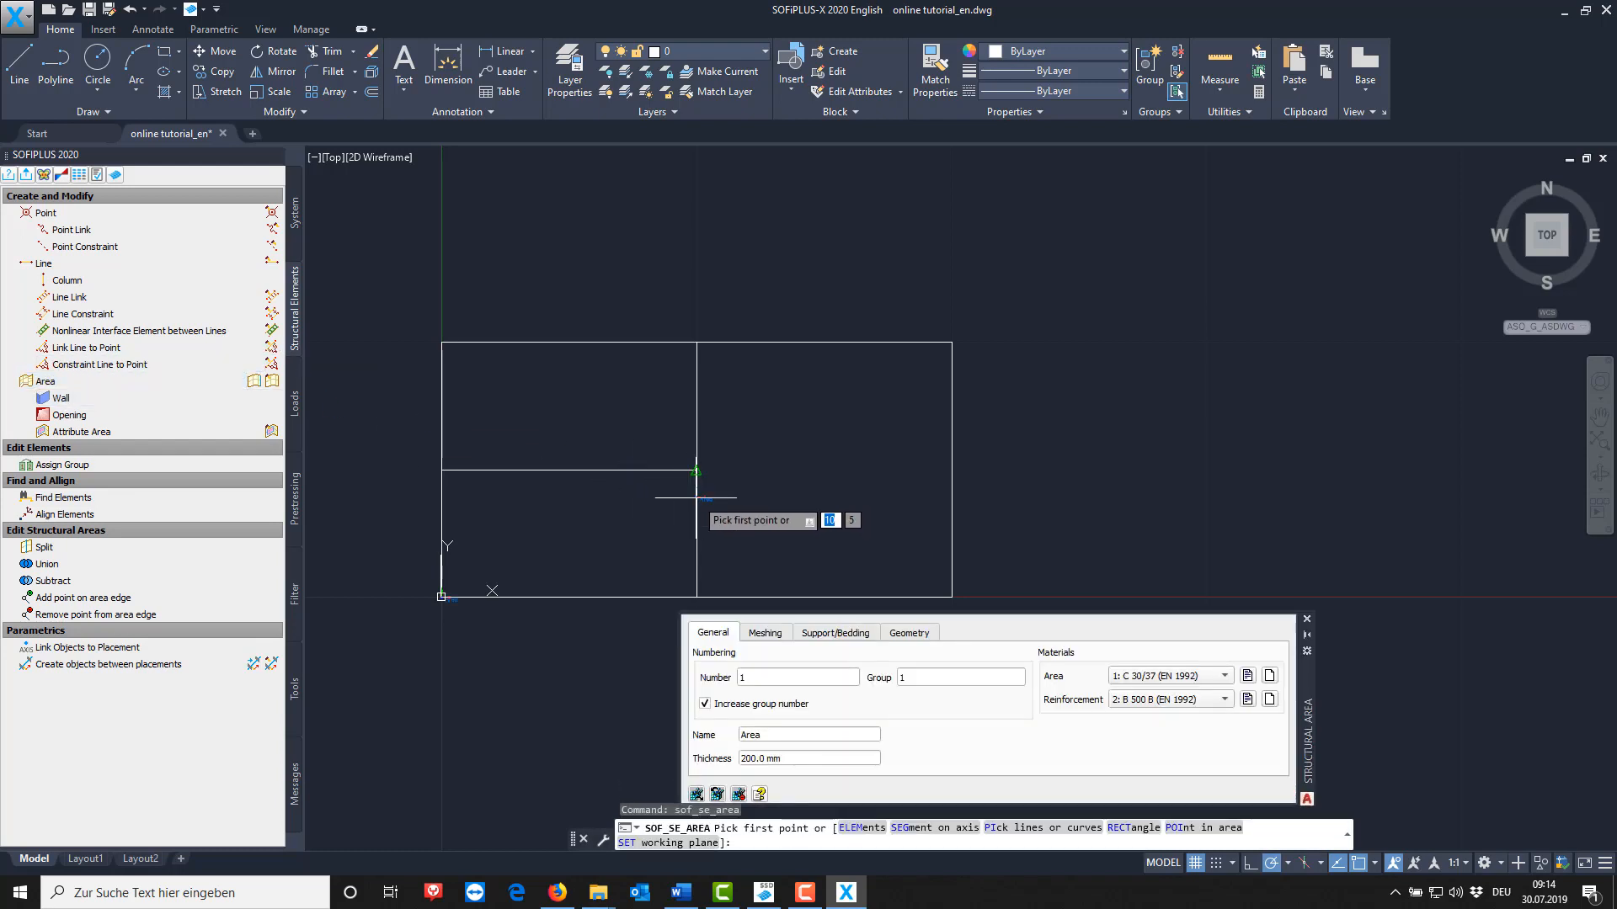
drag(768, 758, 717, 761)
text(240)
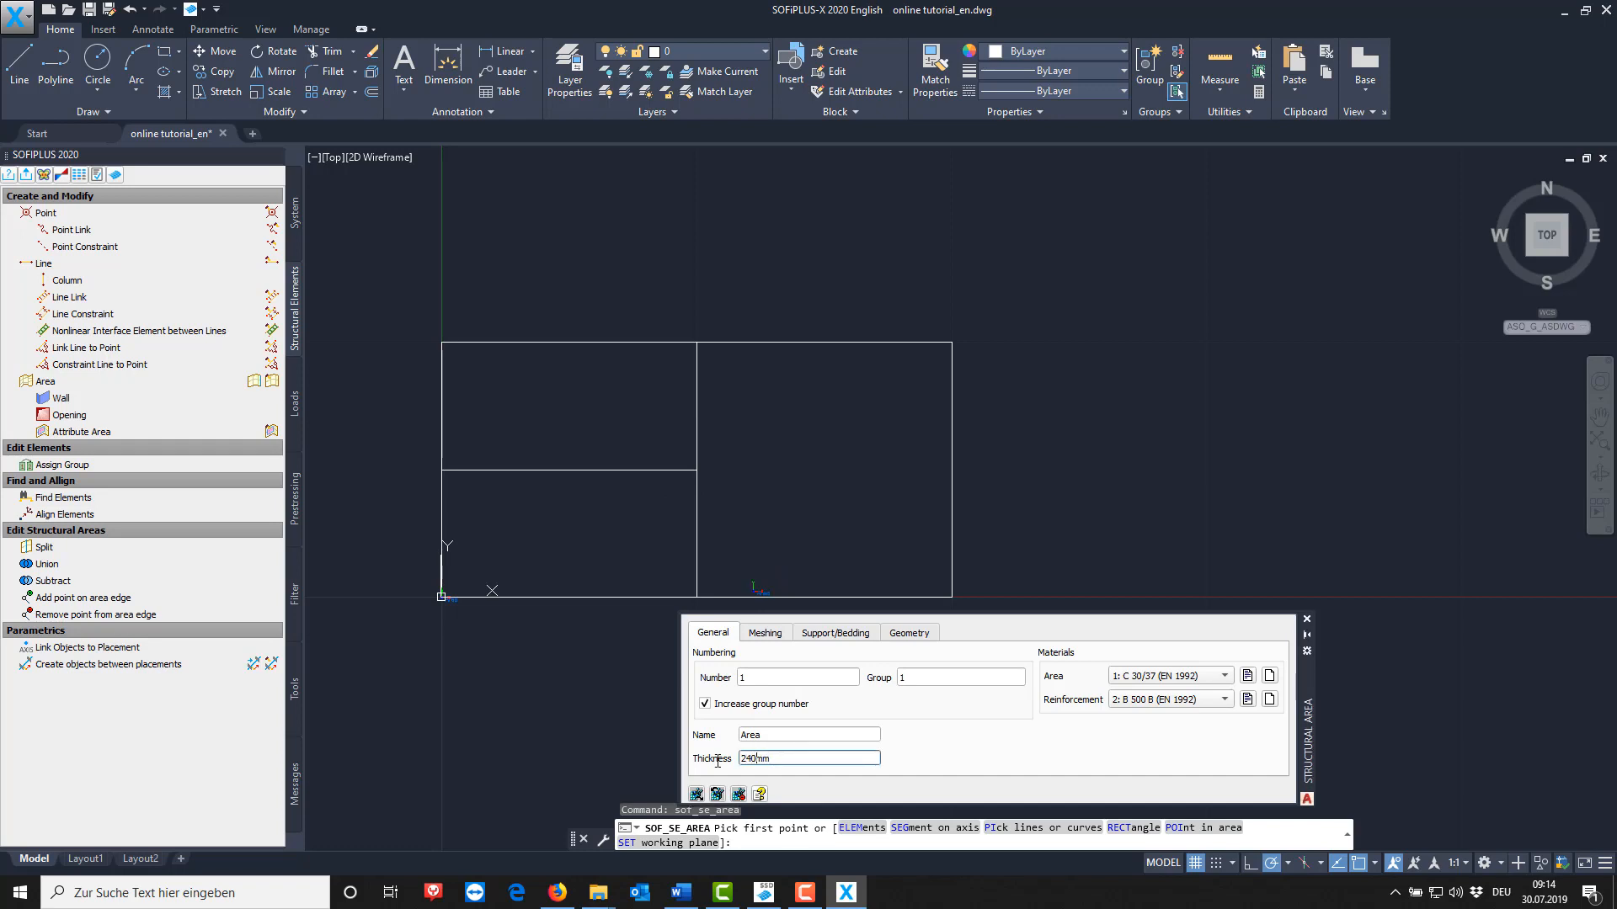
key(Tab)
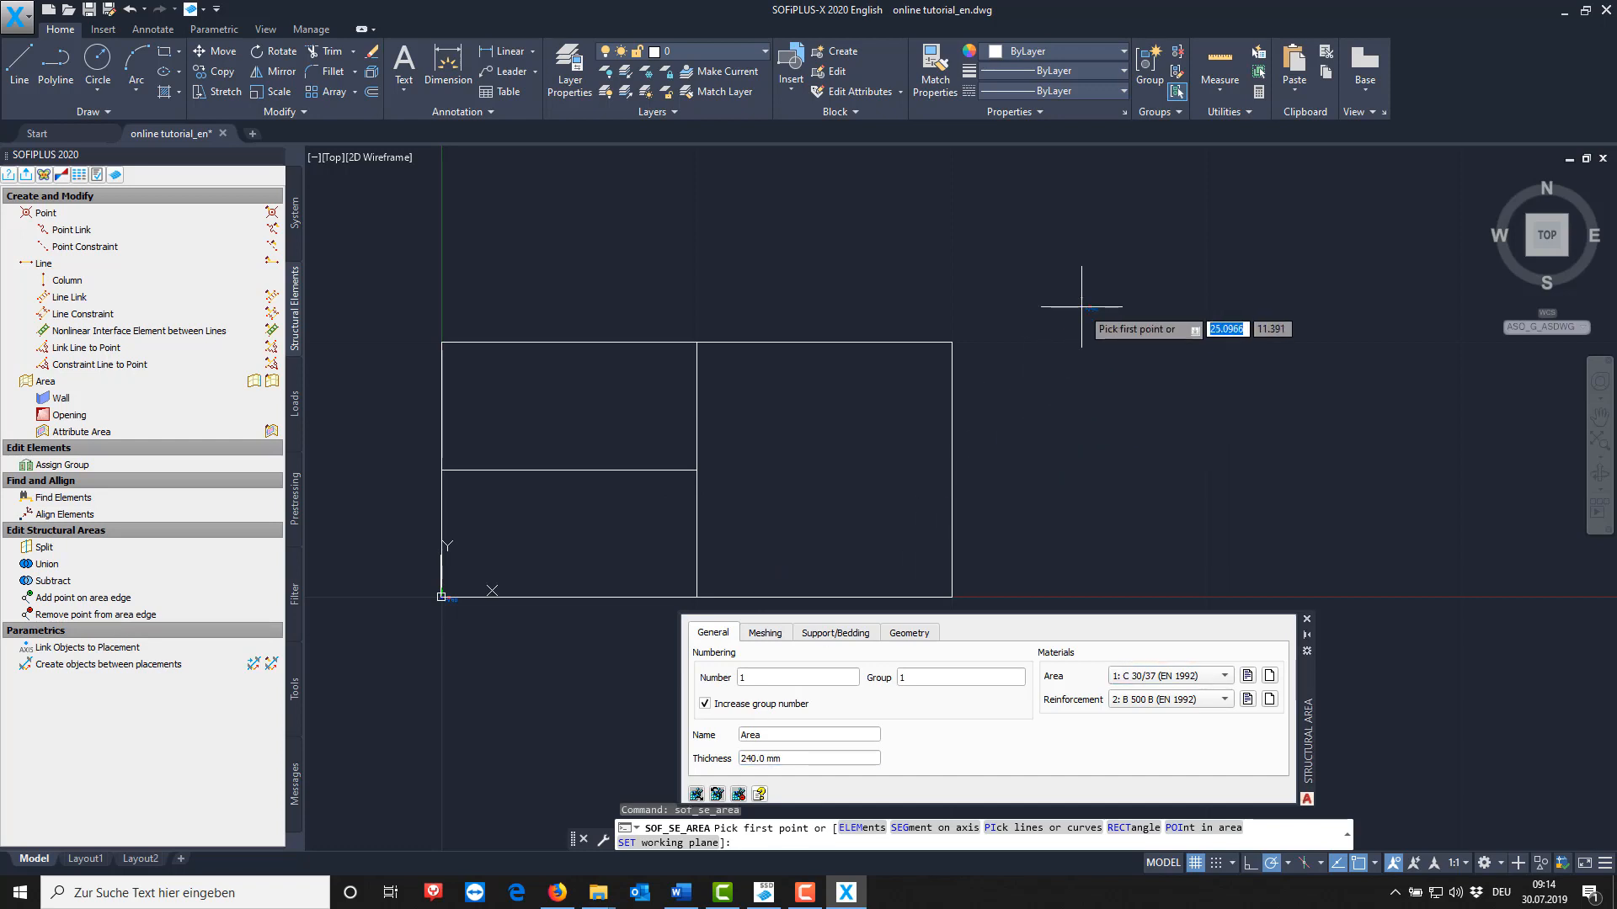
right_click(1082, 305)
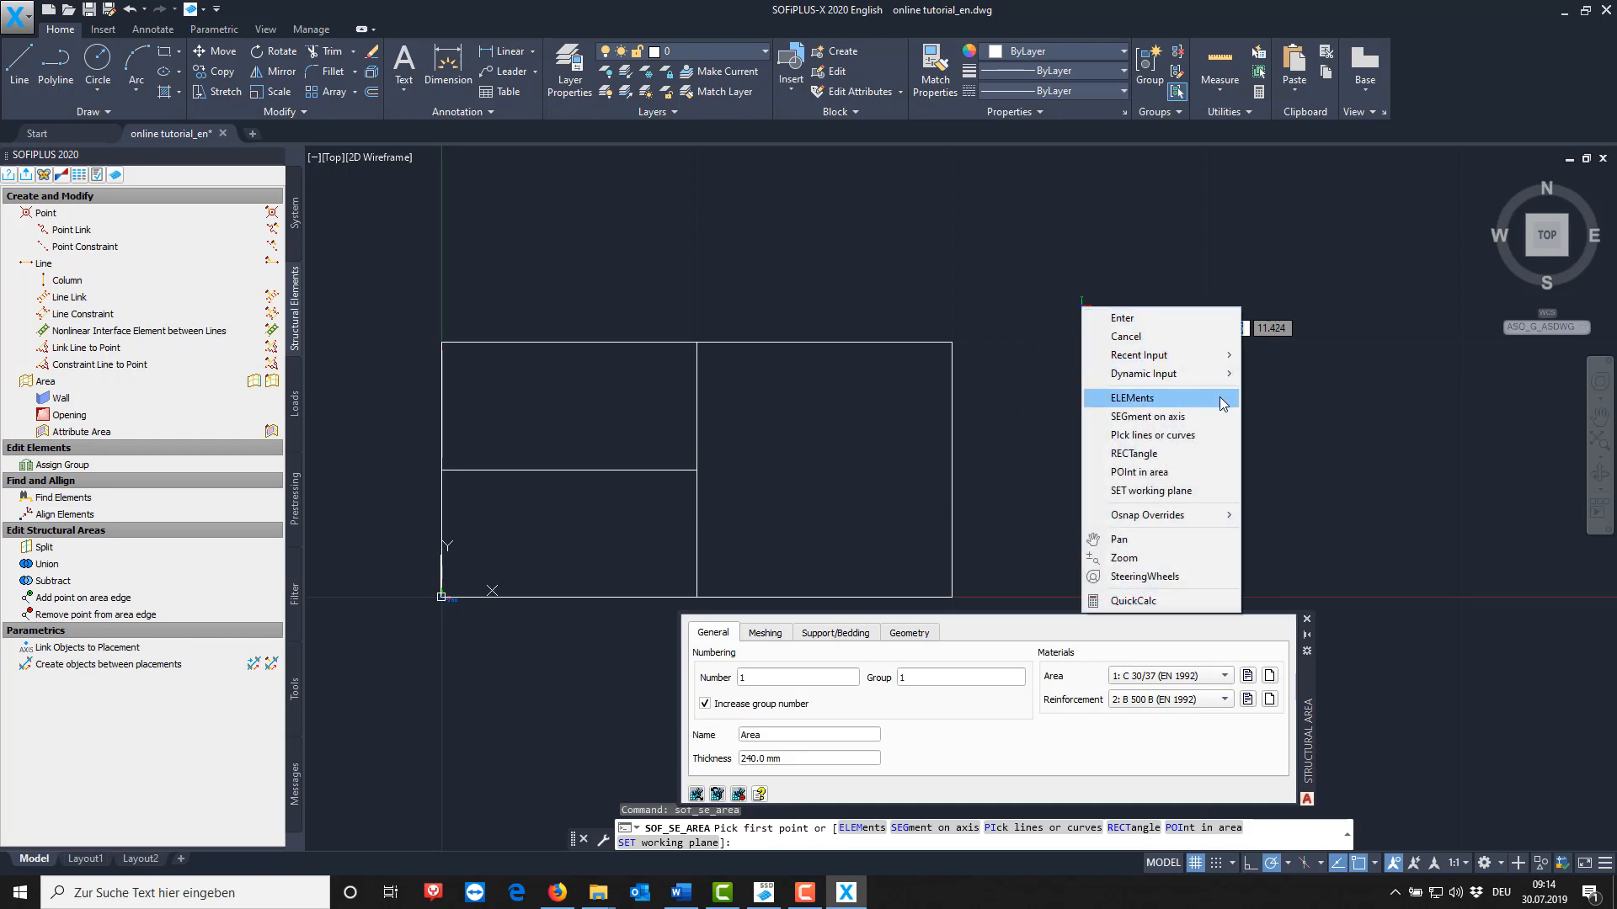
click(1223, 476)
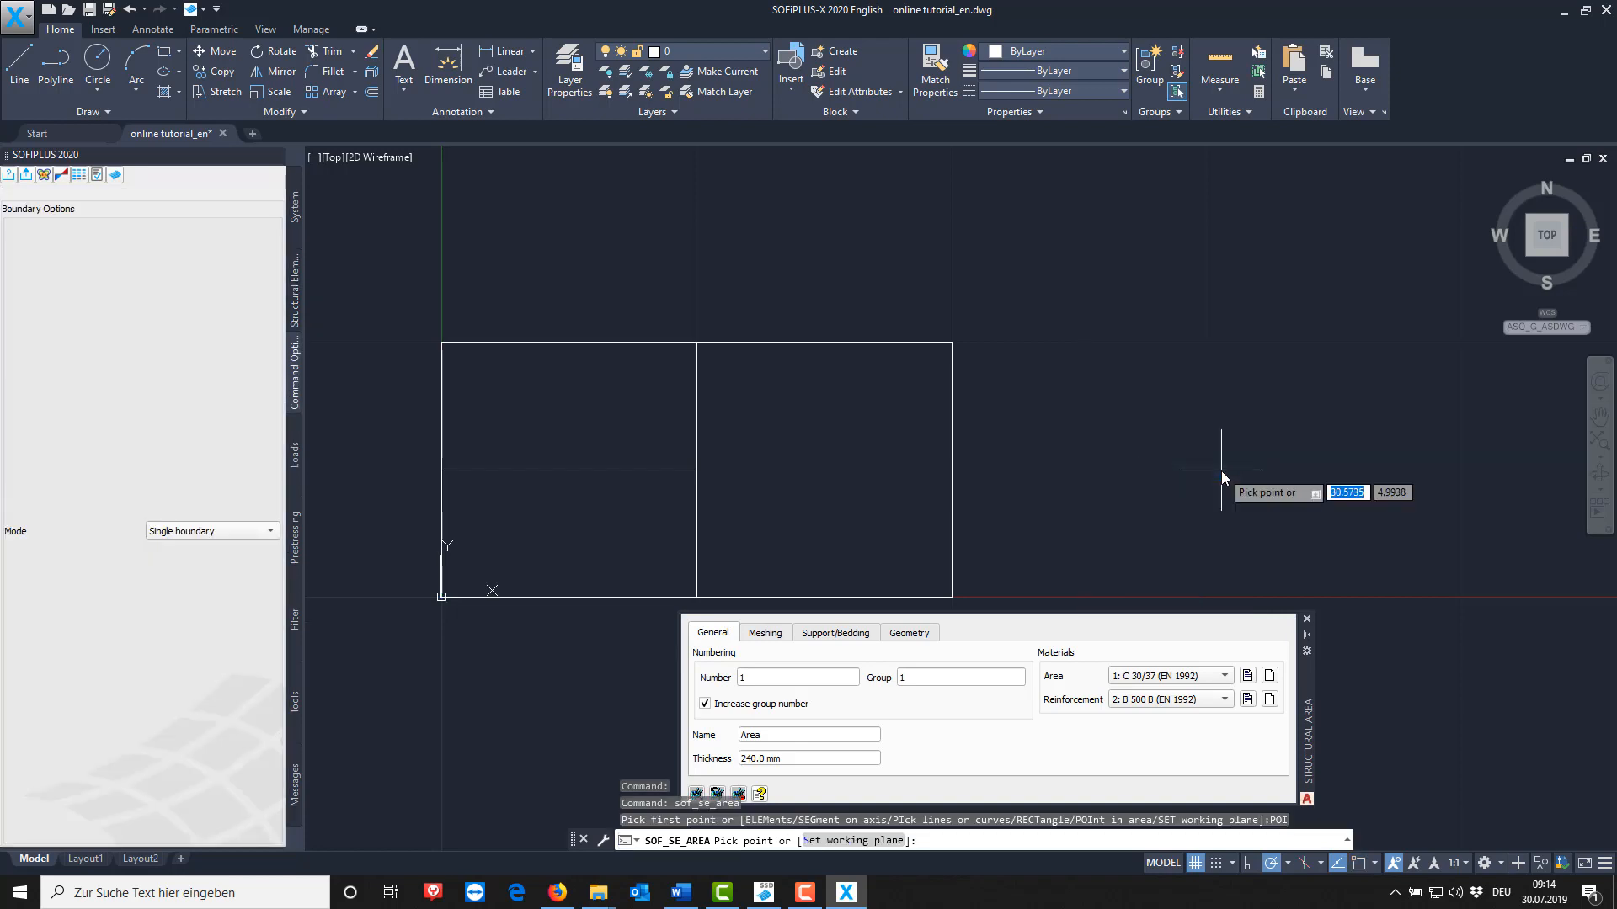
click(539, 422)
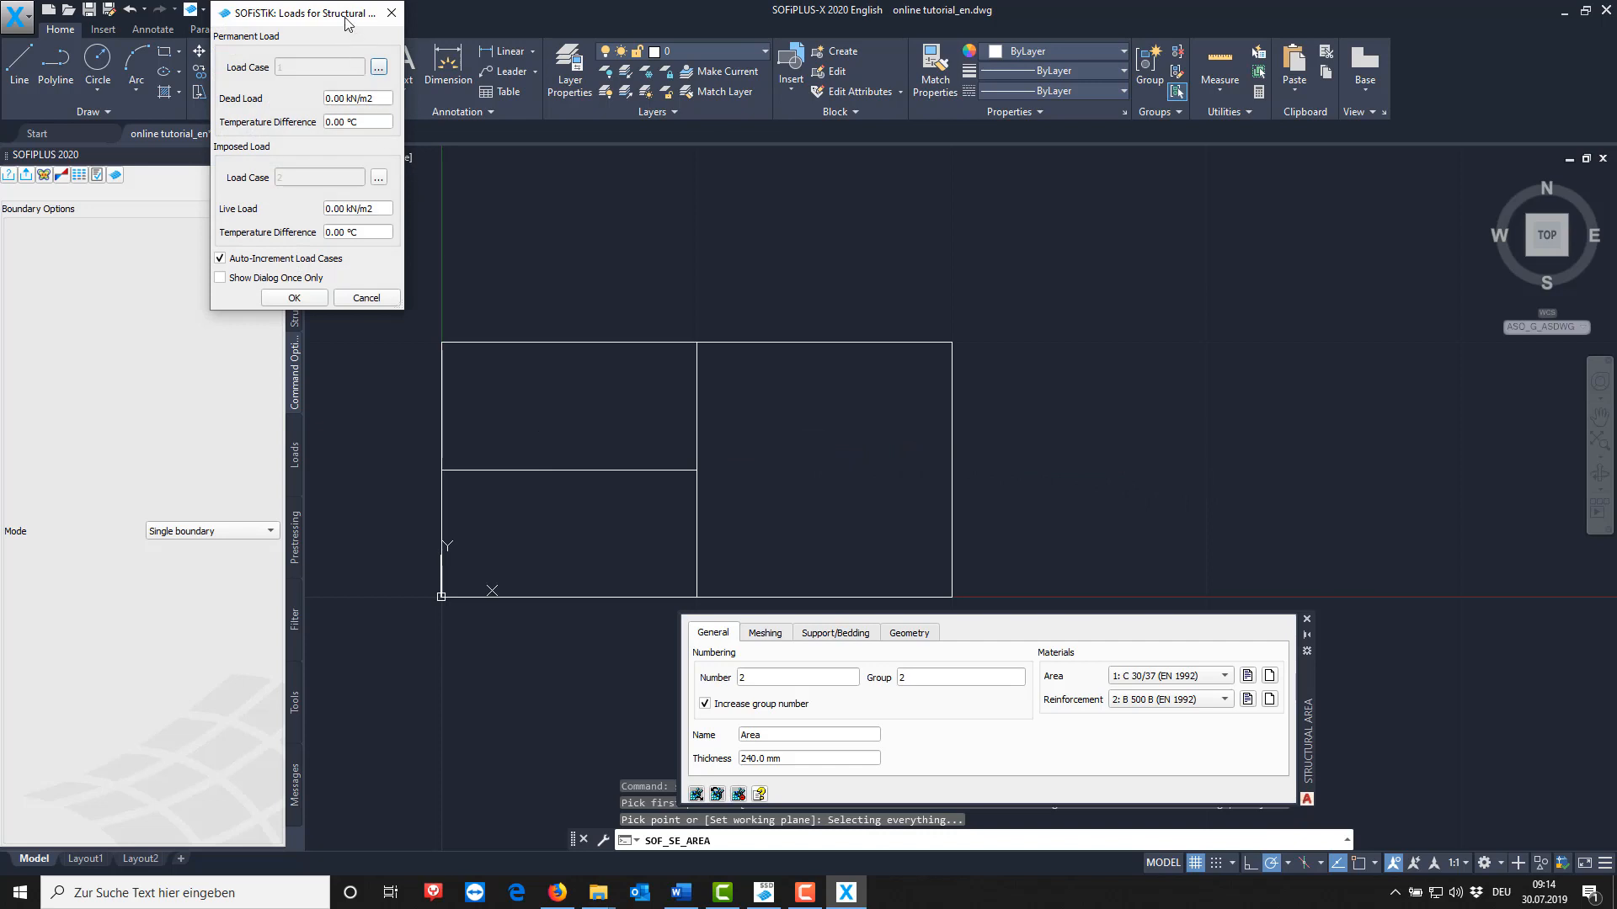
Assign a dead load of 1.00 kN/m2 and a live load of 3.00 kN/m2, with the load dialog shown once only.
mouse_move(341, 19)
mouse_down()
mouse_move(1108, 263)
mouse_move(1231, 281)
mouse_up()
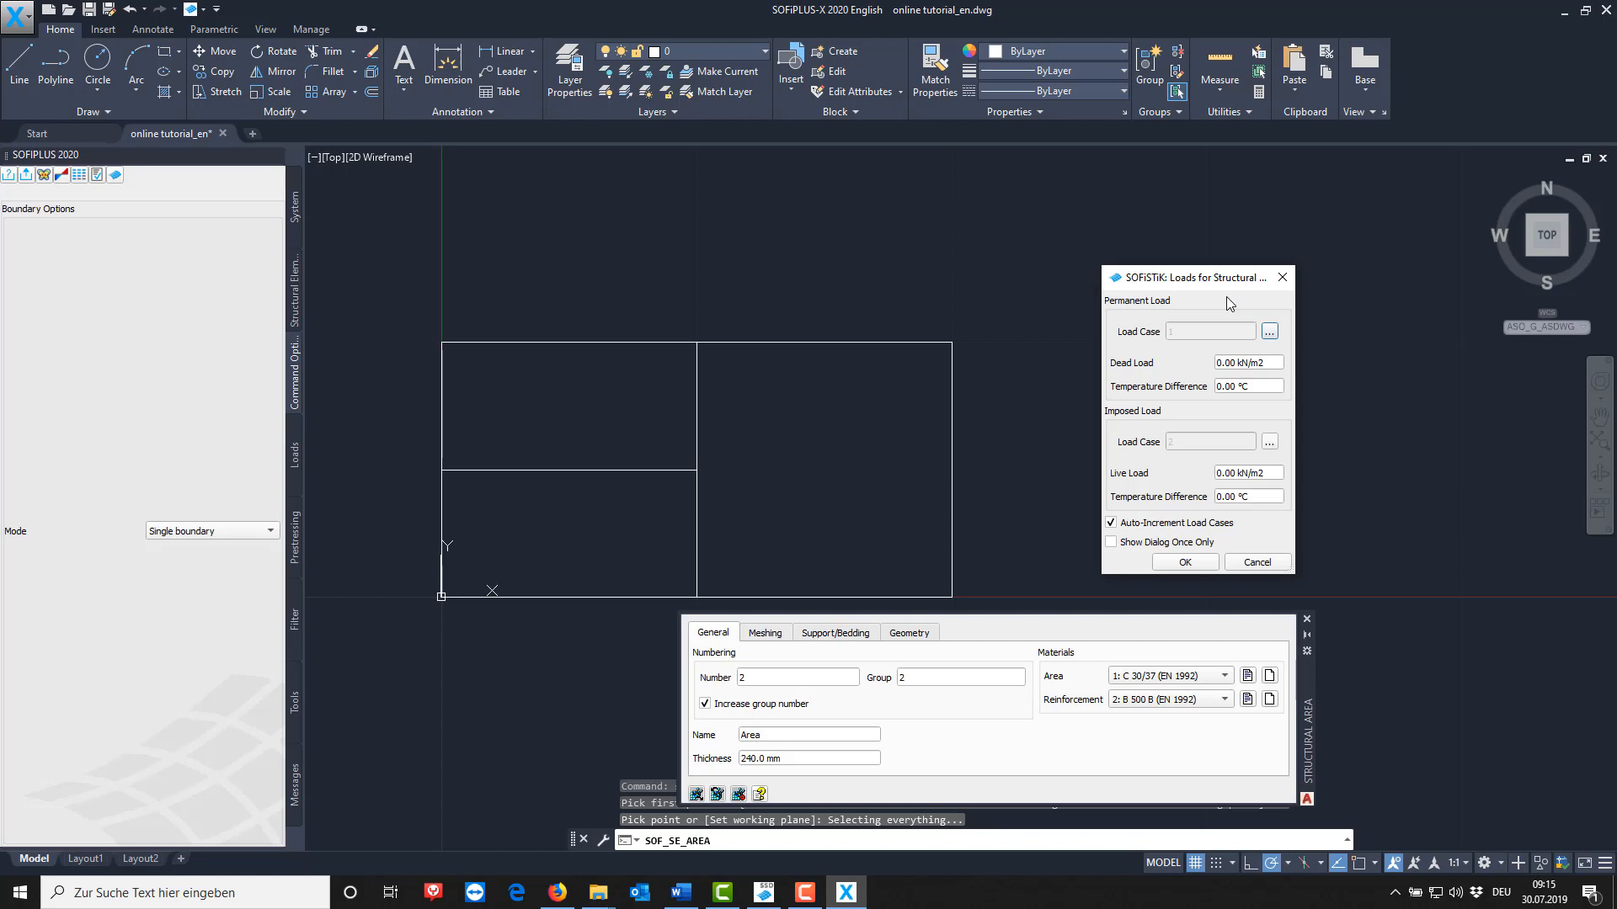
click(1266, 362)
drag(1267, 362, 1191, 362)
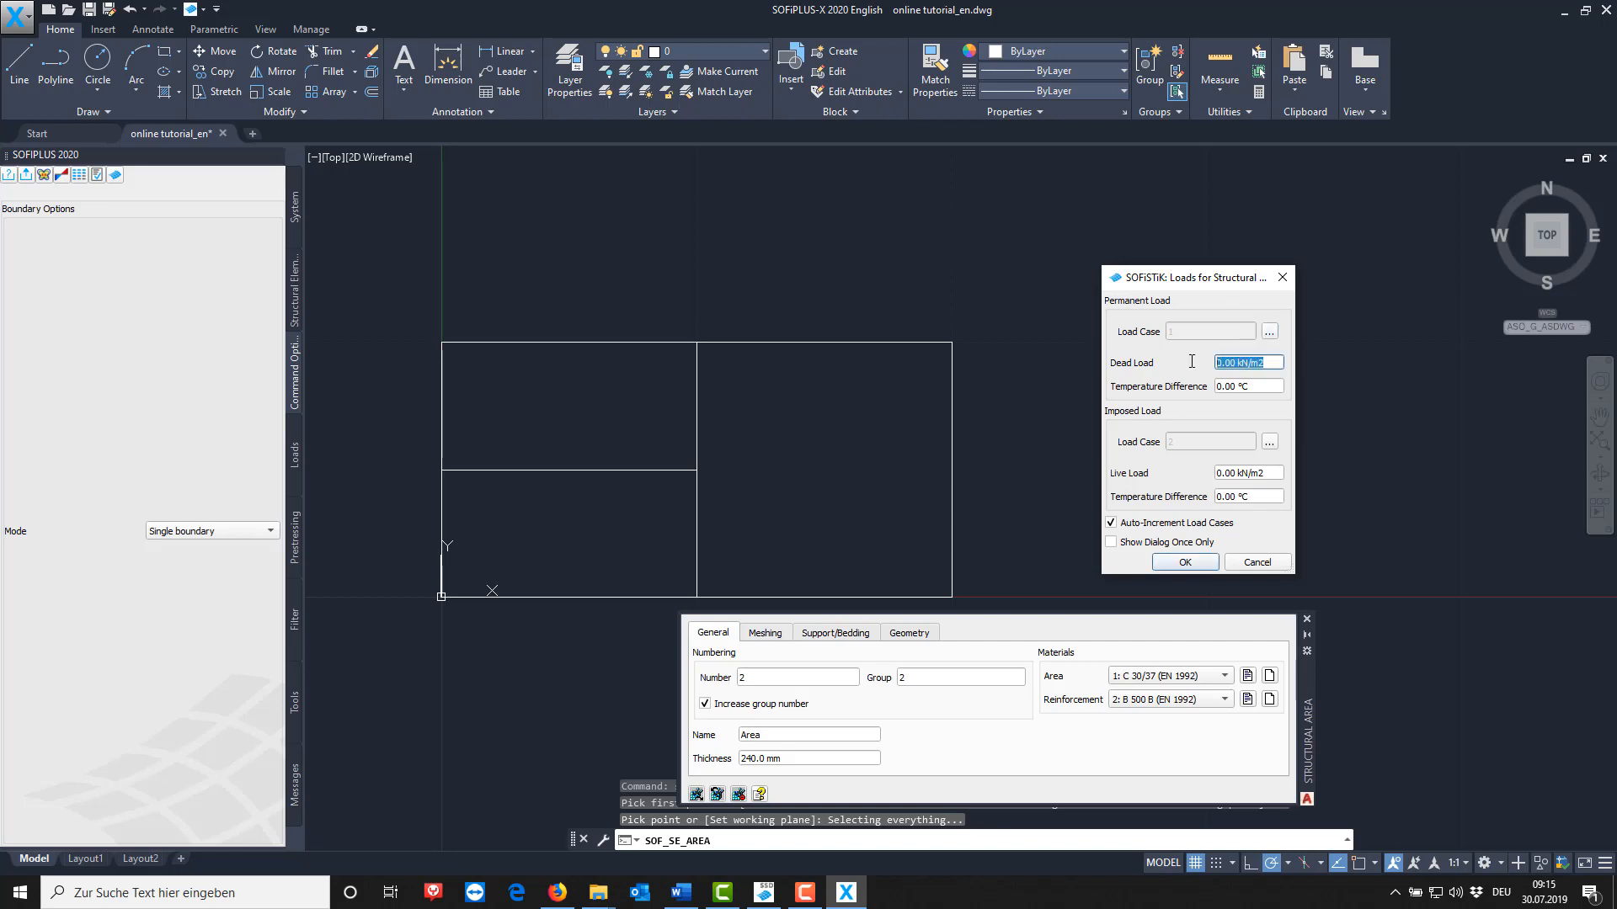
text(1)
key(Tab)
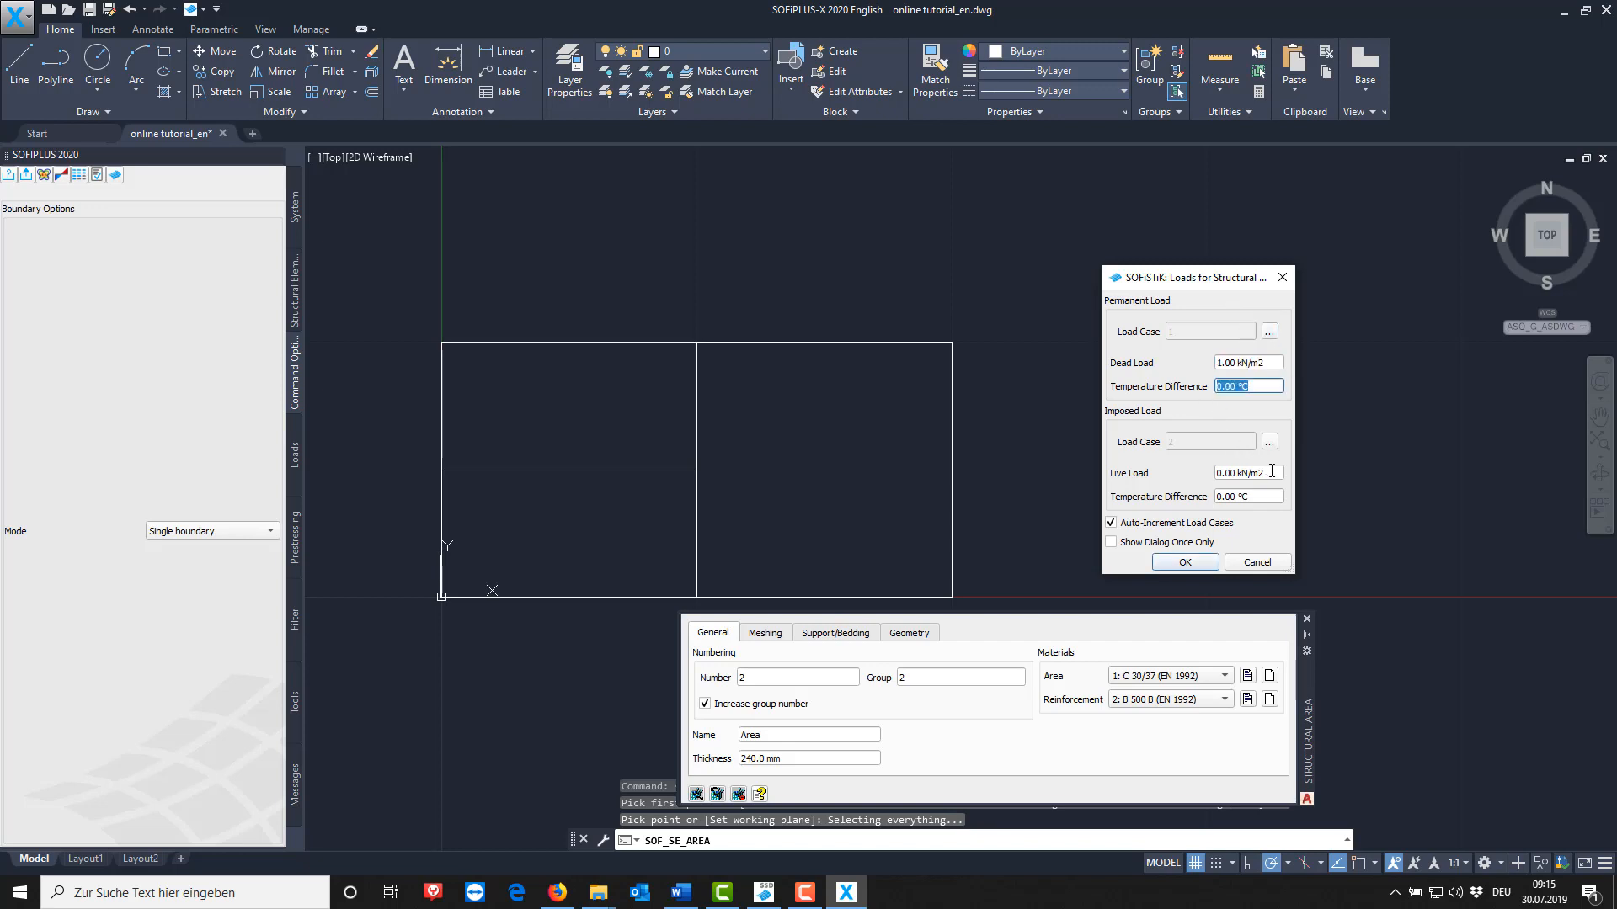
drag(1270, 473, 1218, 473)
text(3)
key(Tab)
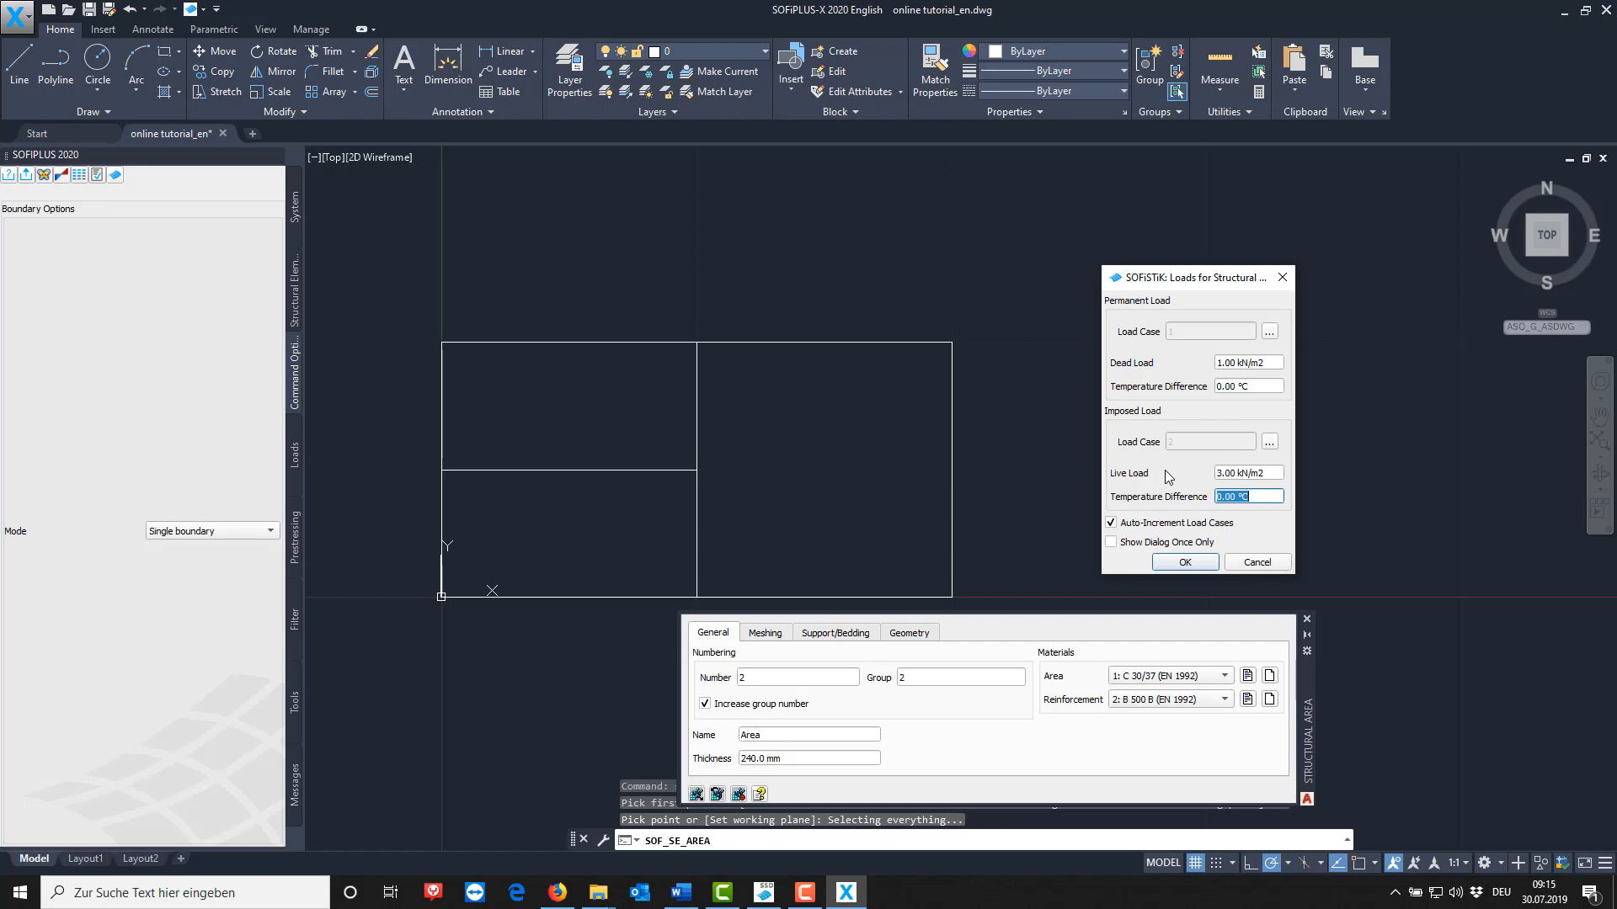
click(1111, 542)
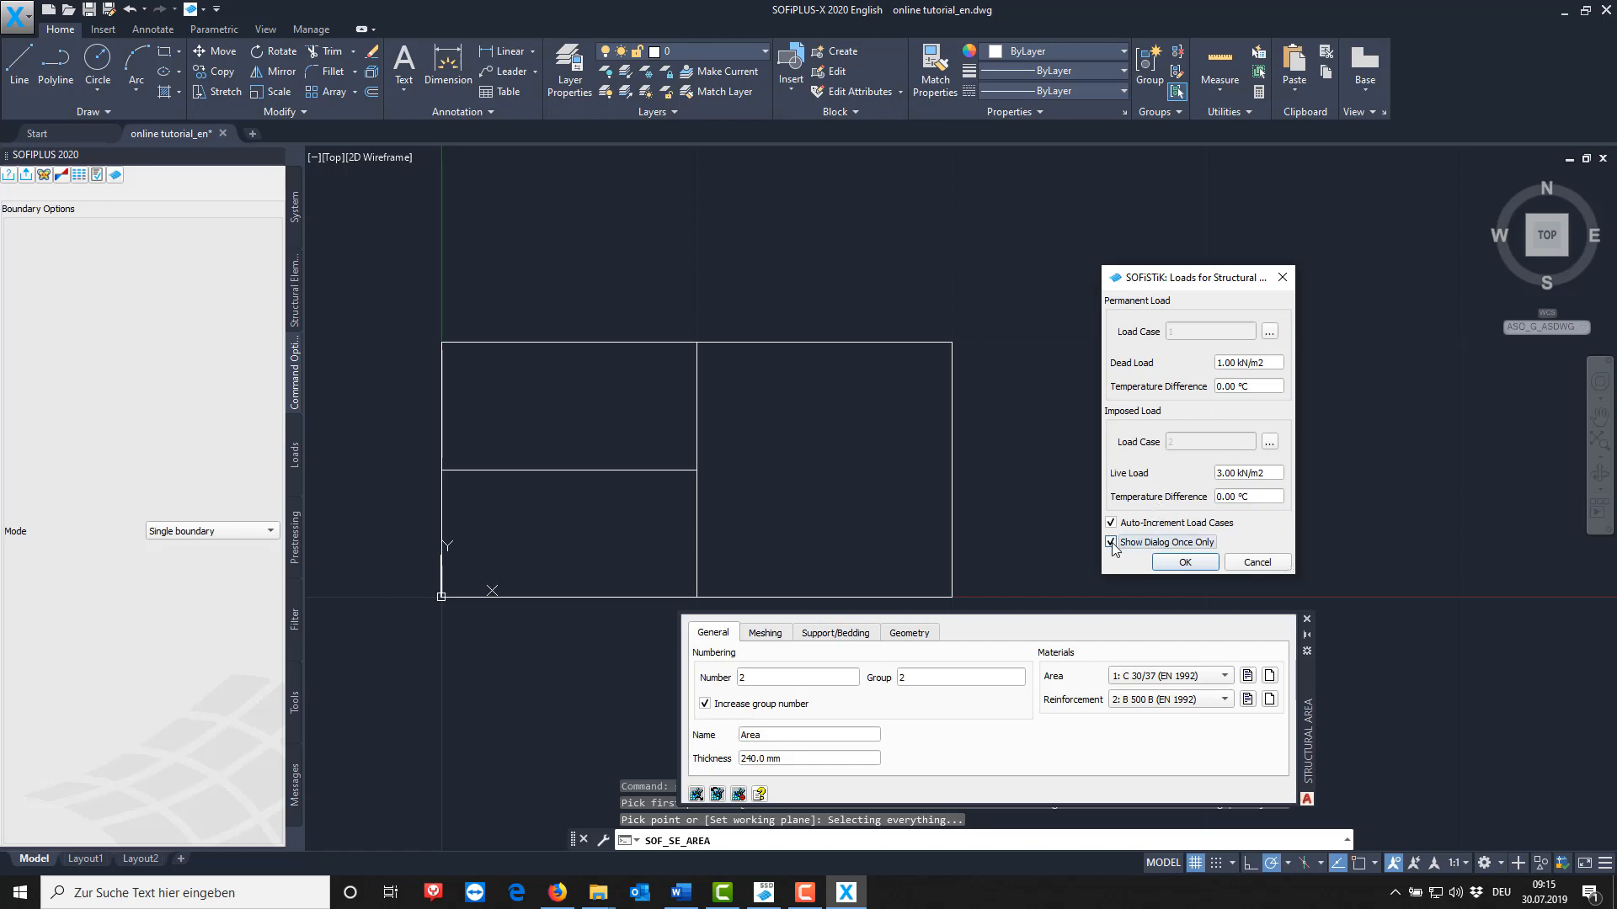
click(1172, 568)
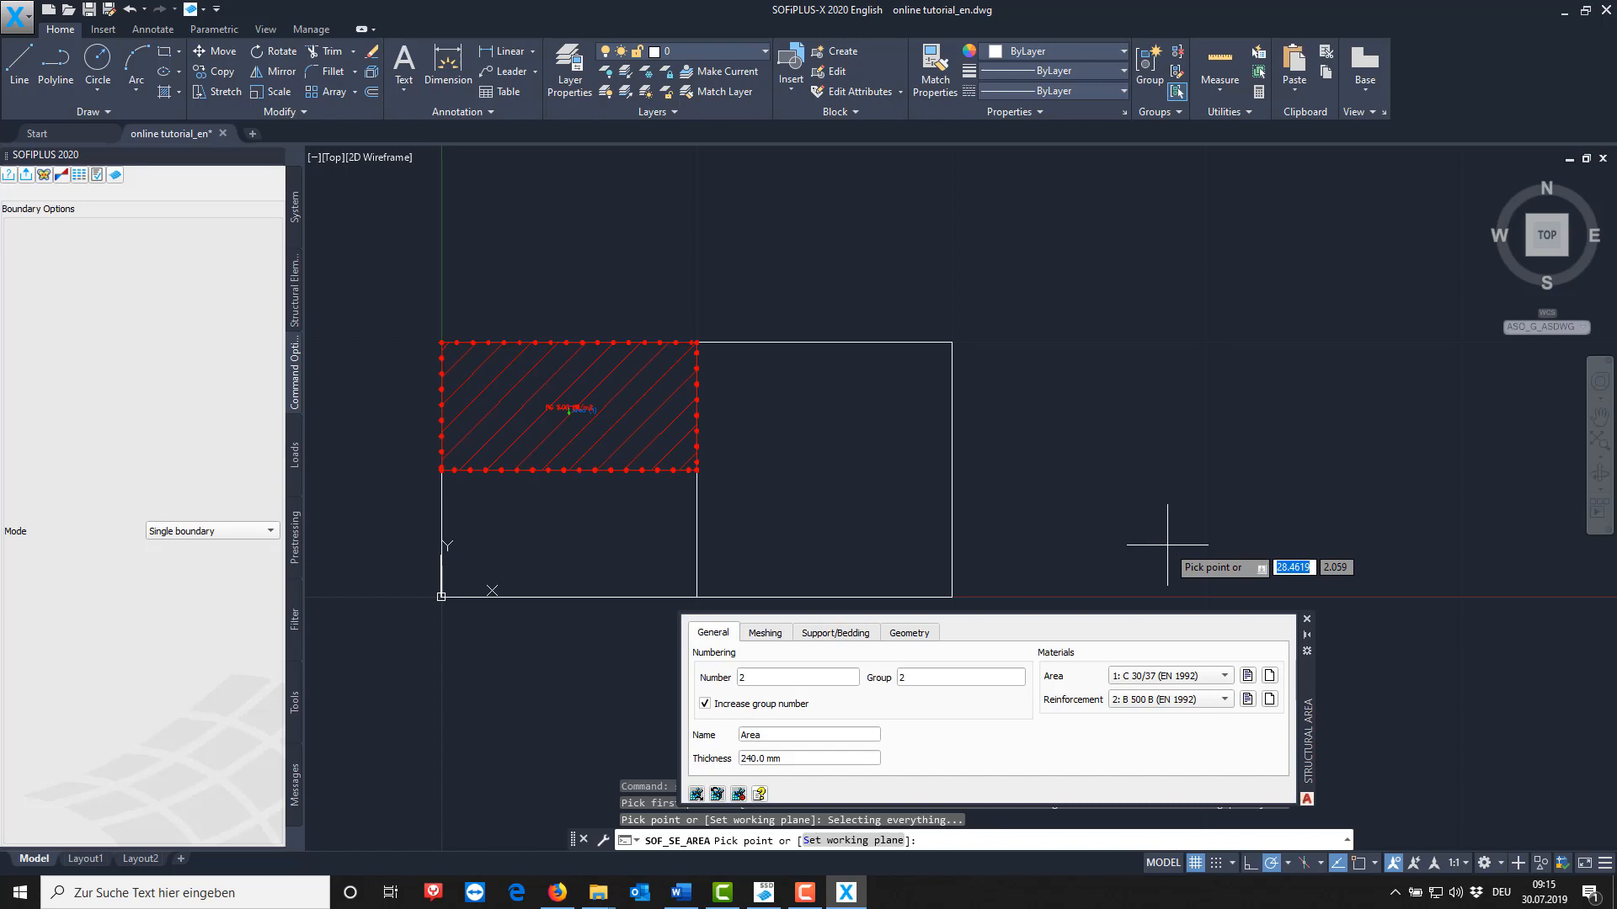
Create structural areas in the lower-left field and the large right-hand field, and end the area command.
scroll(537, 423, up, 6)
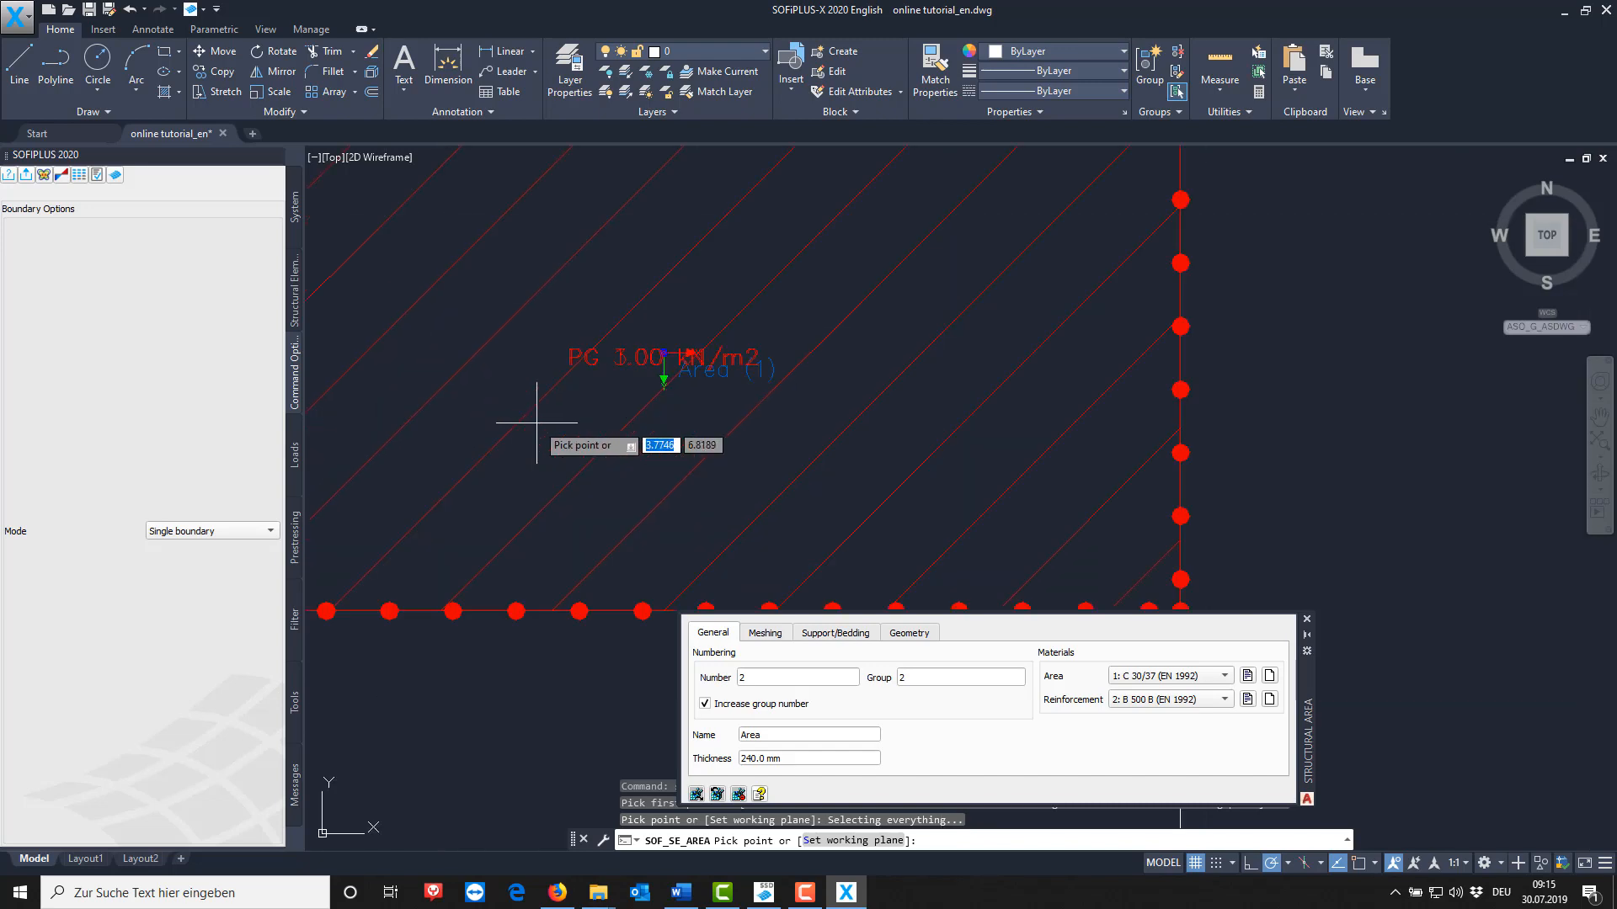
scroll(537, 424, down, 6)
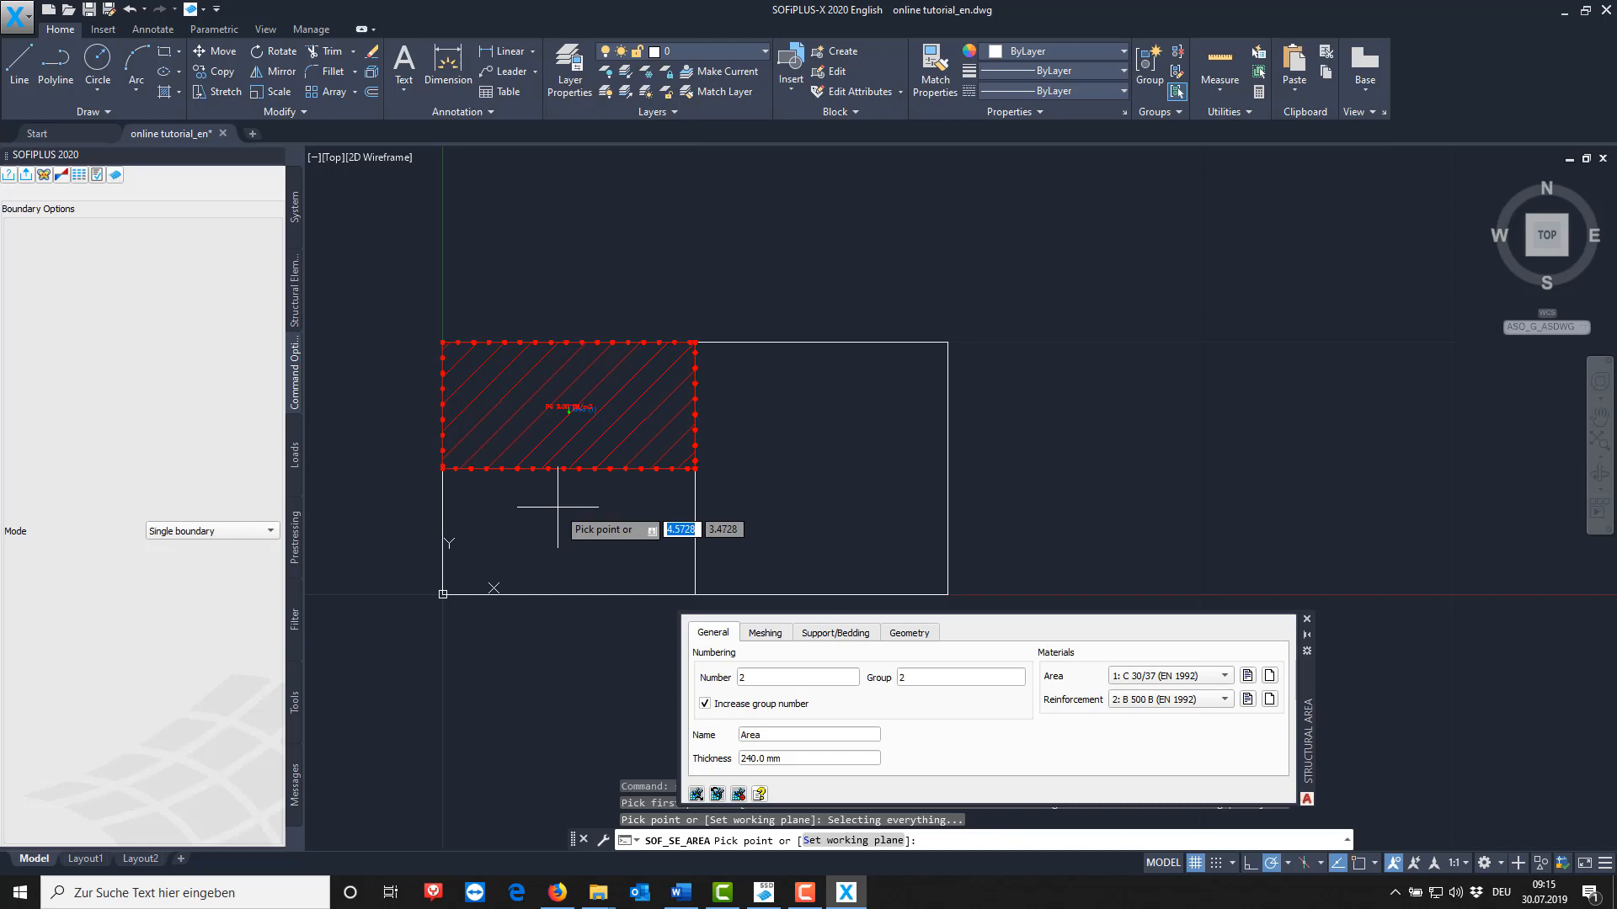
click(558, 507)
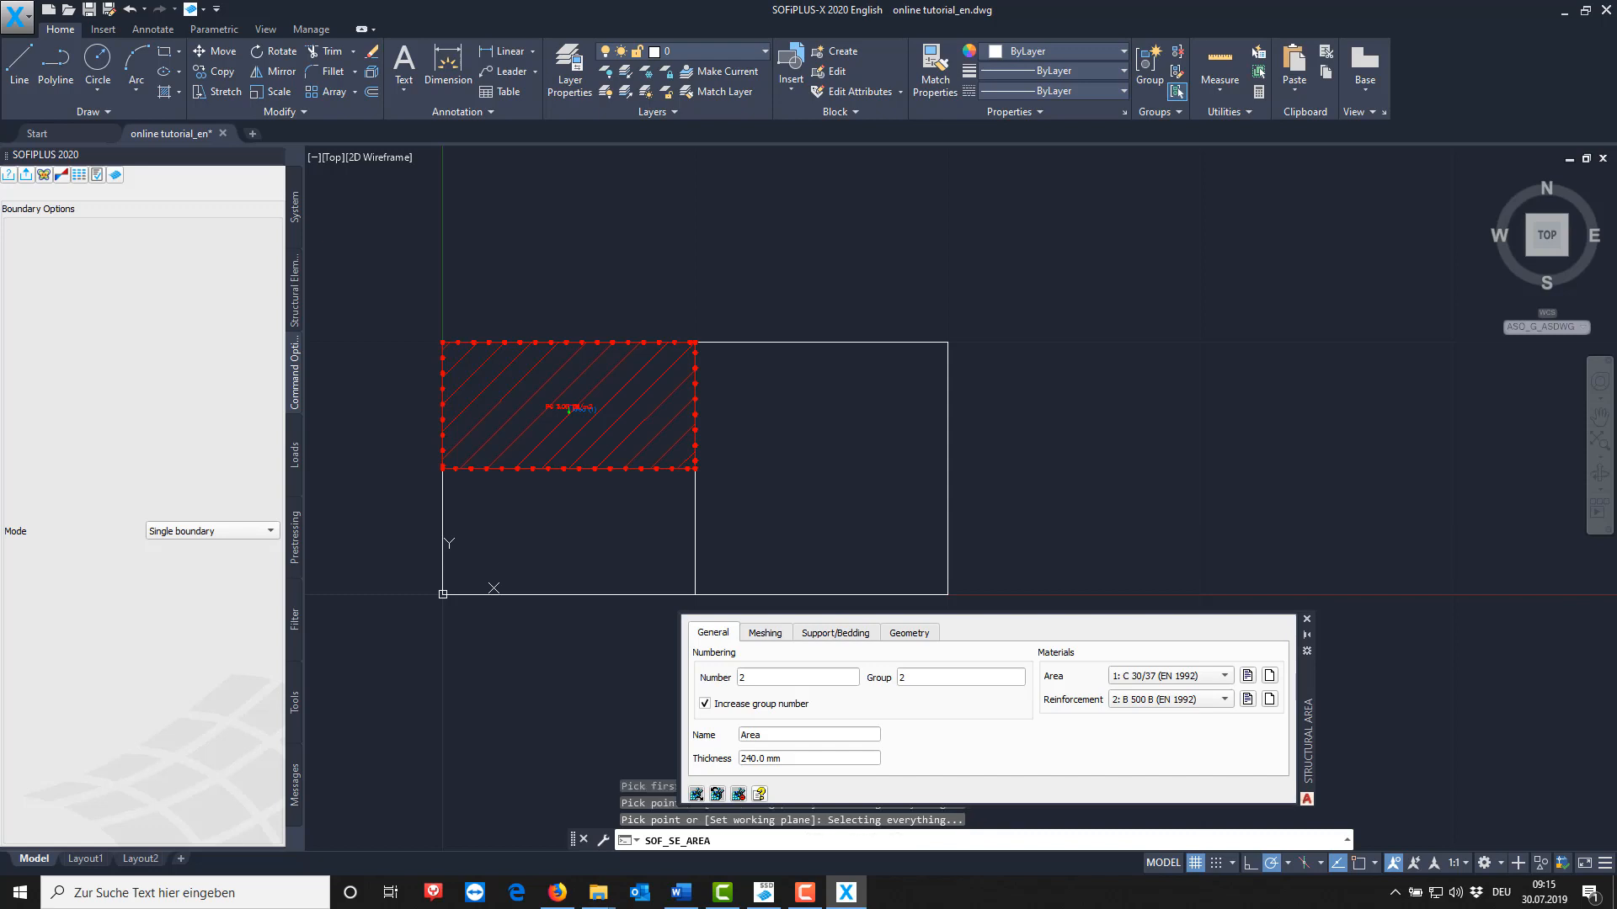
click(789, 474)
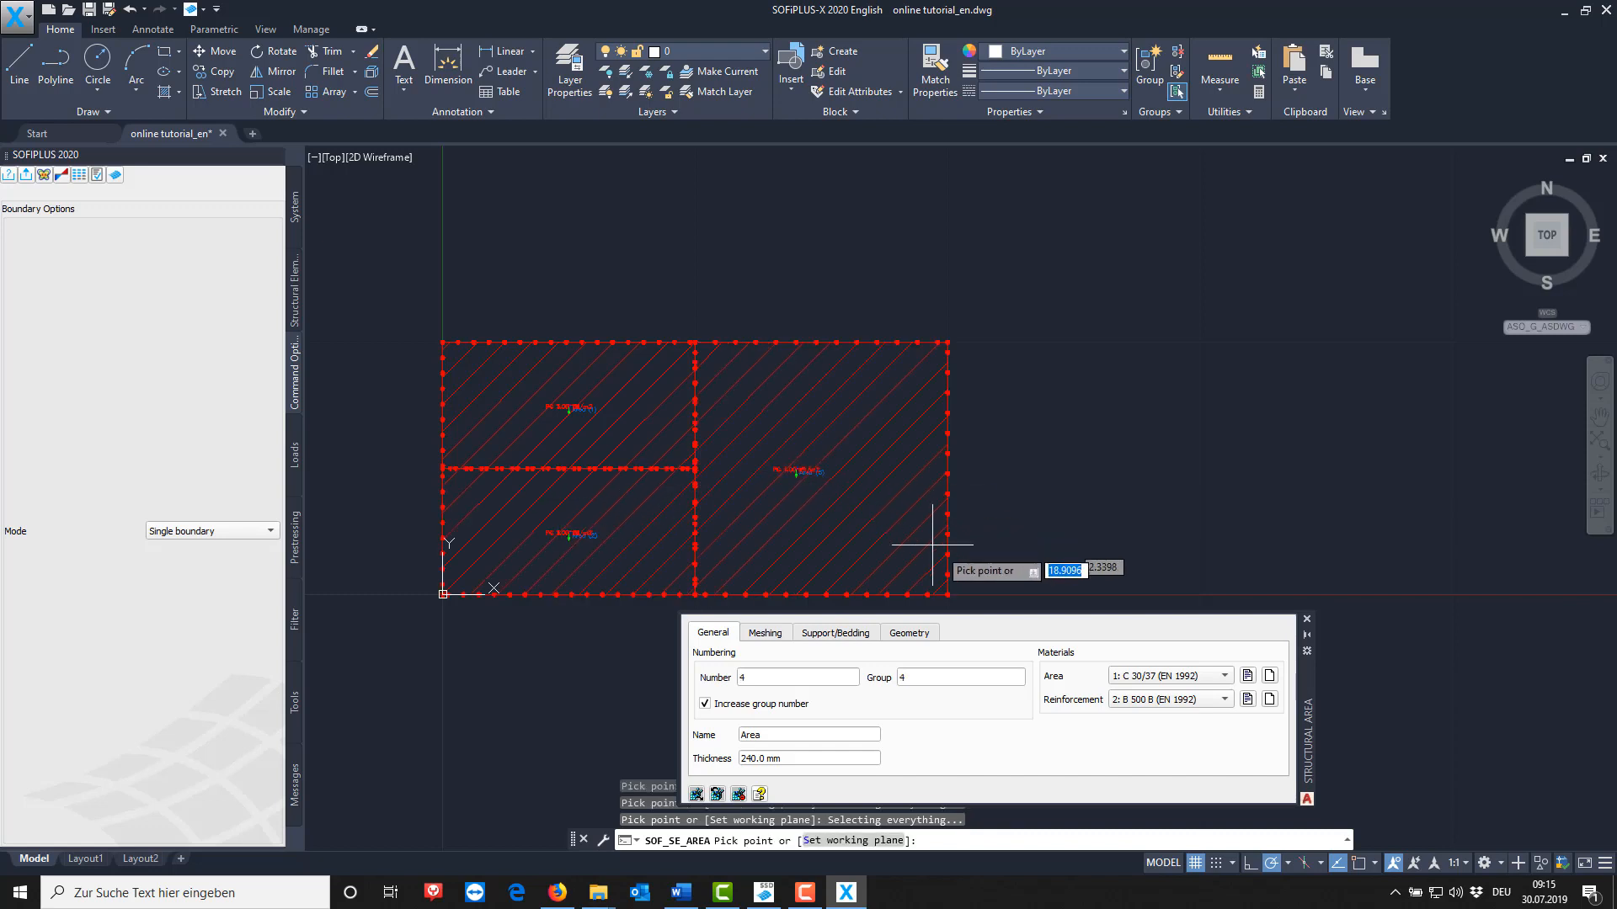
click(1308, 620)
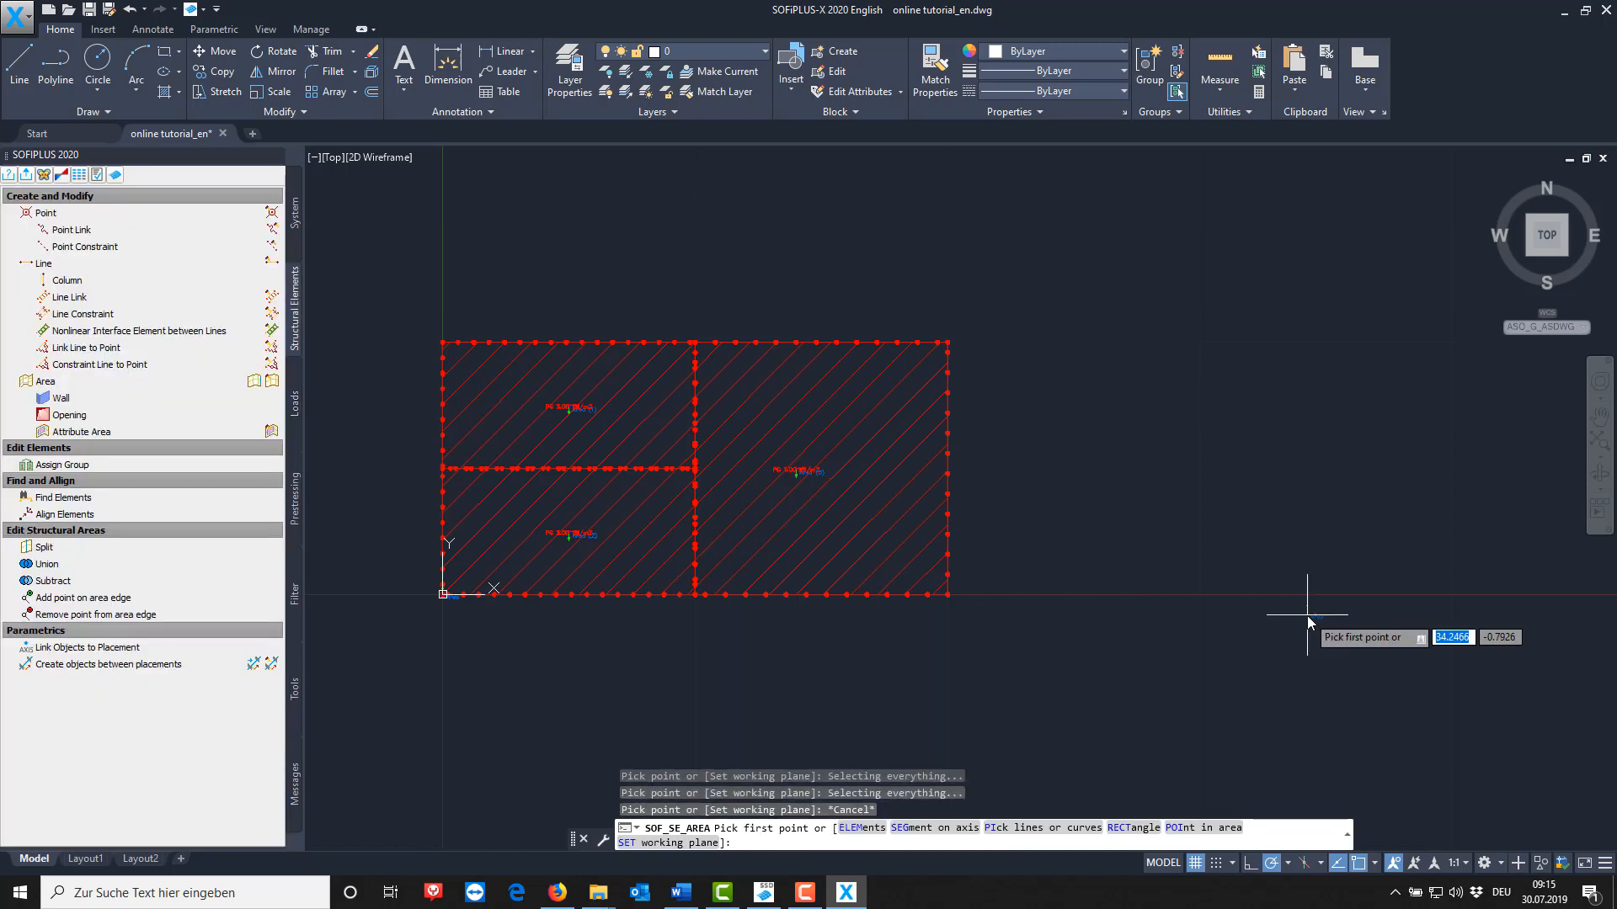
key(Escape)
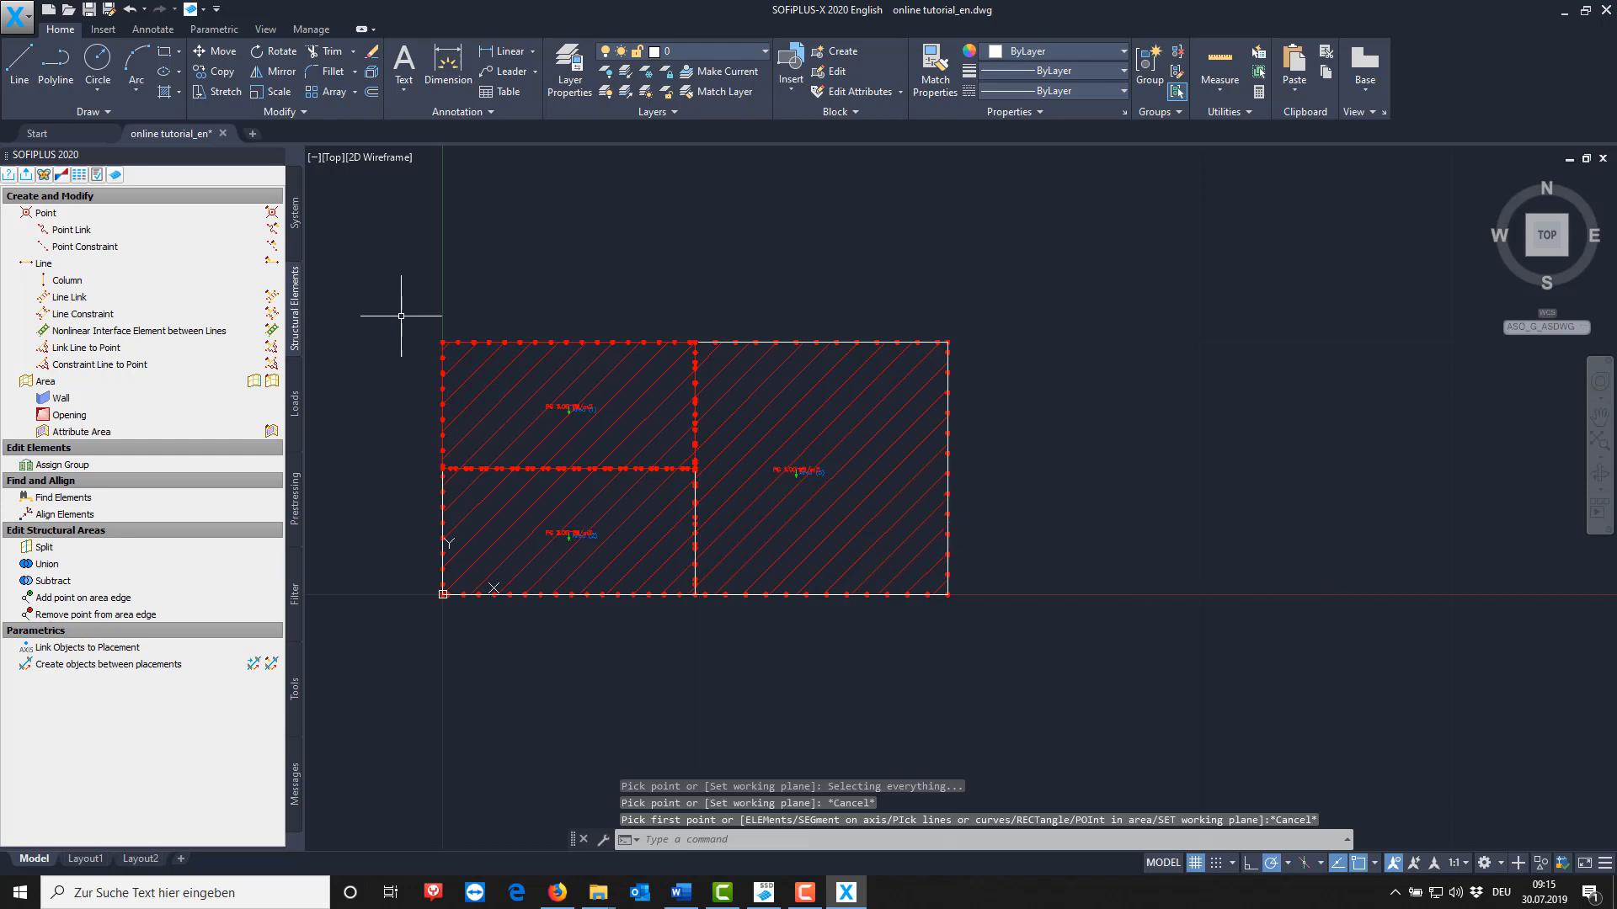
Export the entire system with loads using automatic mesh density, and switch to SOFiSTiK Structural Desktop to view the mesh.
click(27, 174)
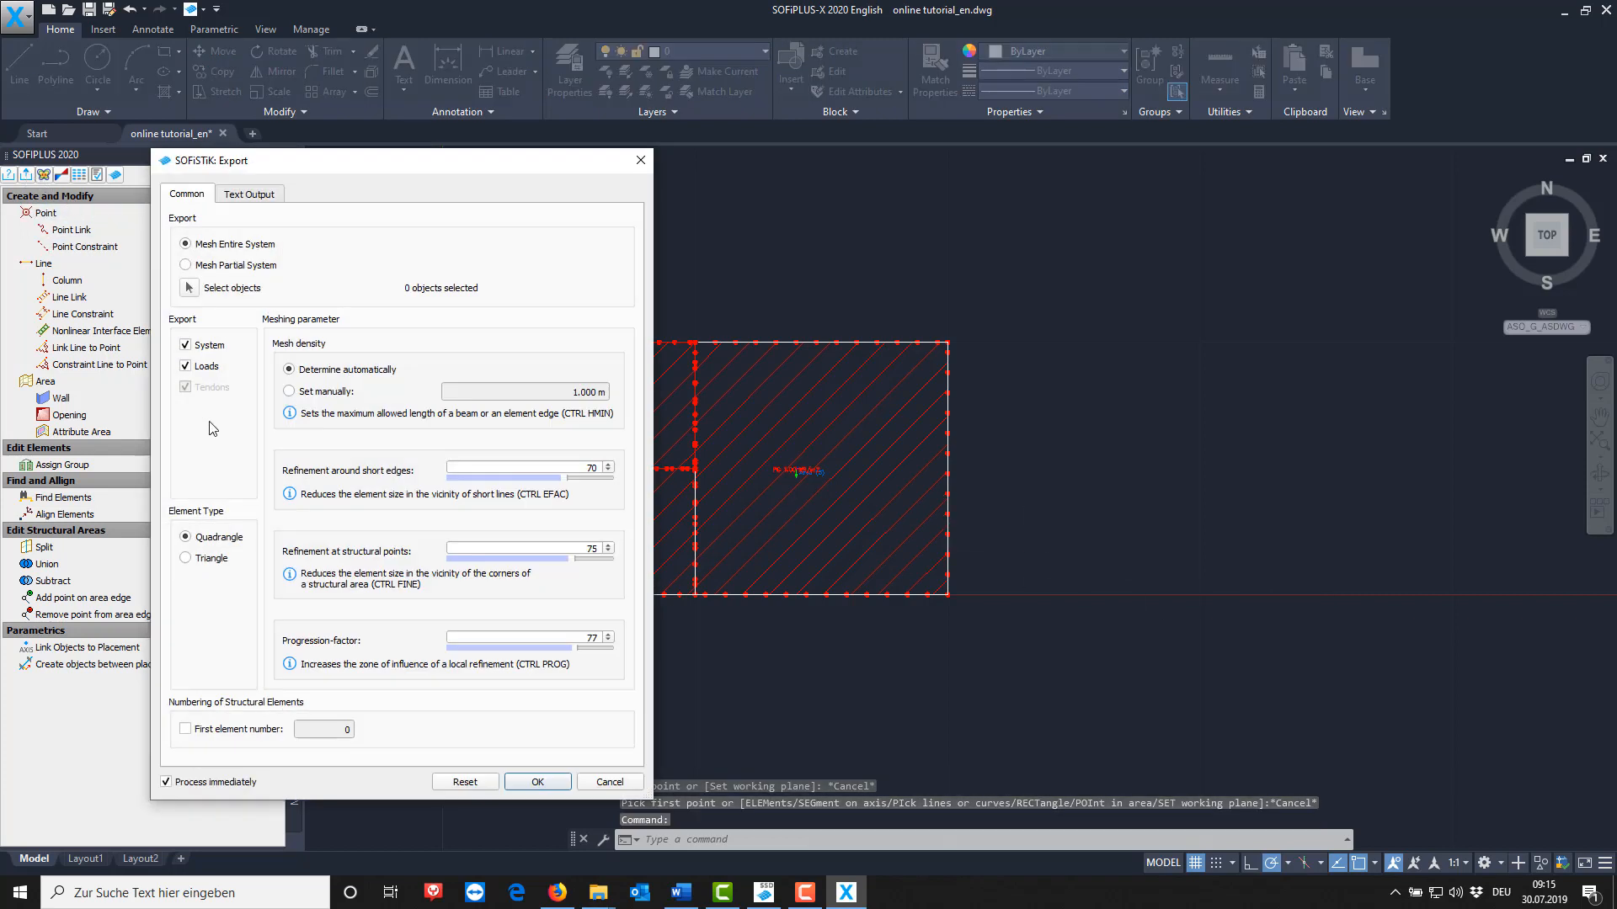
click(536, 783)
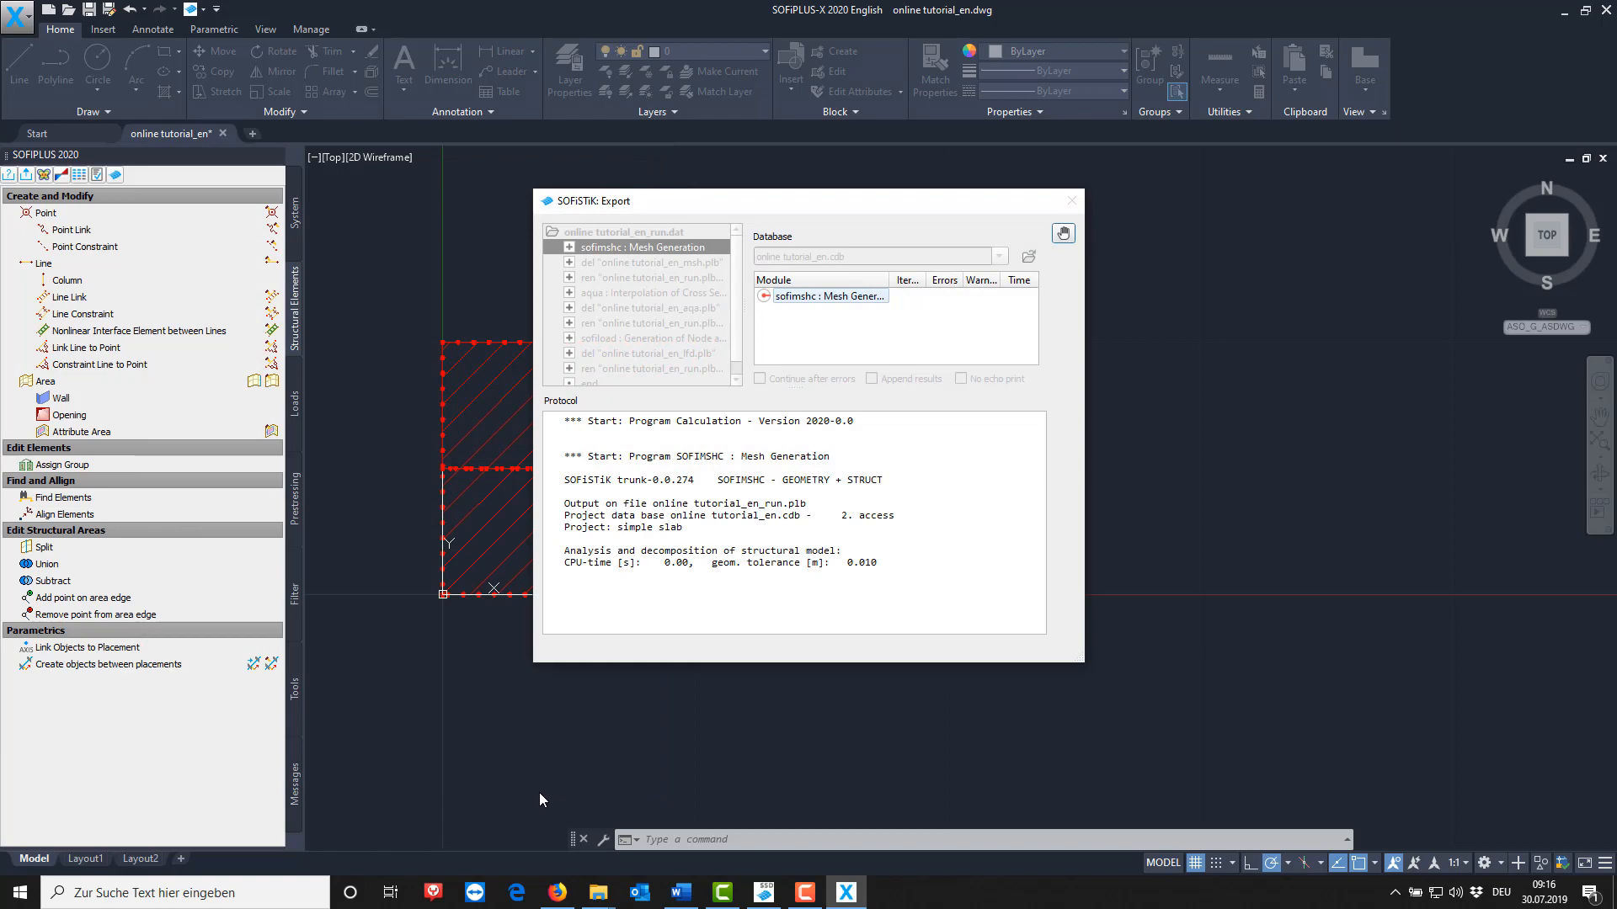
click(294, 790)
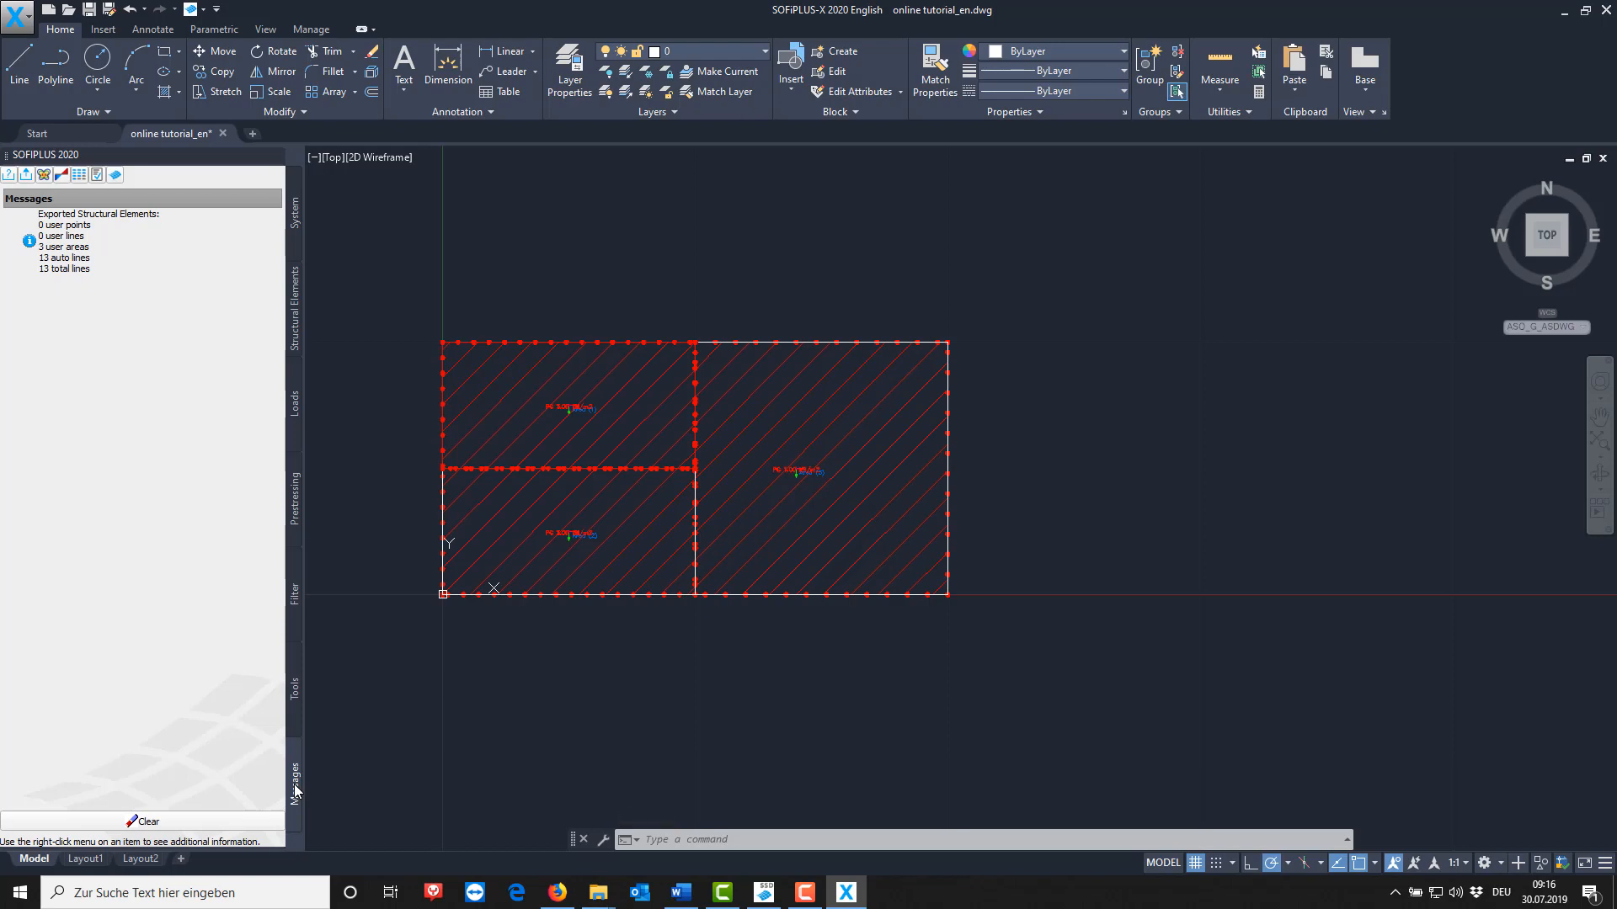
click(764, 892)
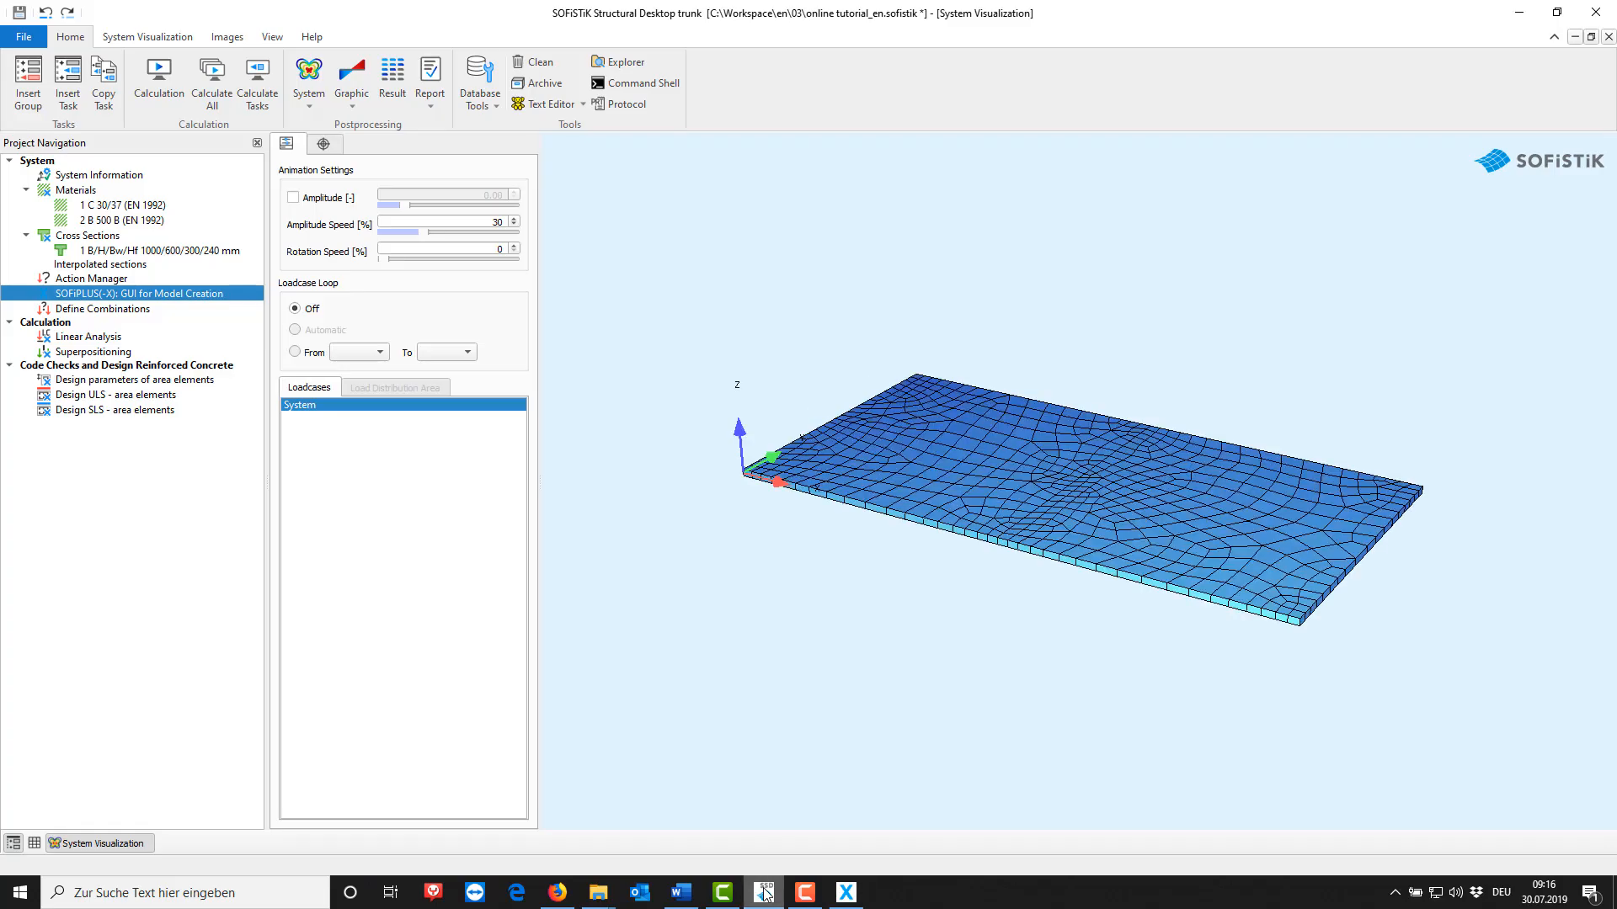
Switch back to SOFiPLUS-X and set the factor of dead weight to 1 for the Dead Load case in the Loadcase Manager.
drag(696, 722, 823, 686)
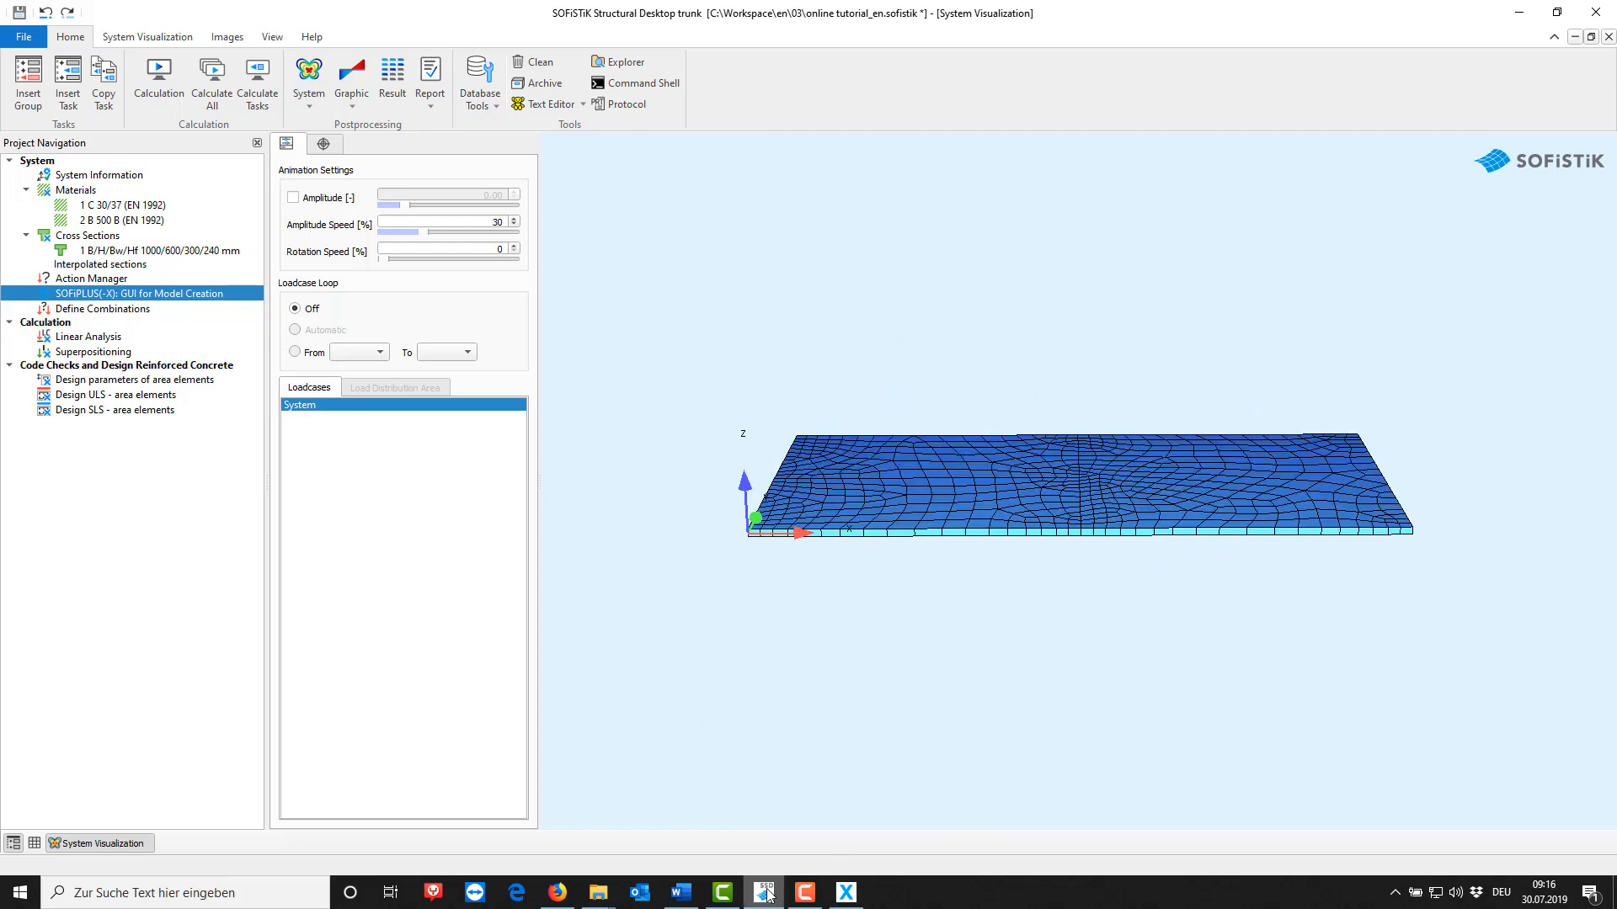
click(846, 893)
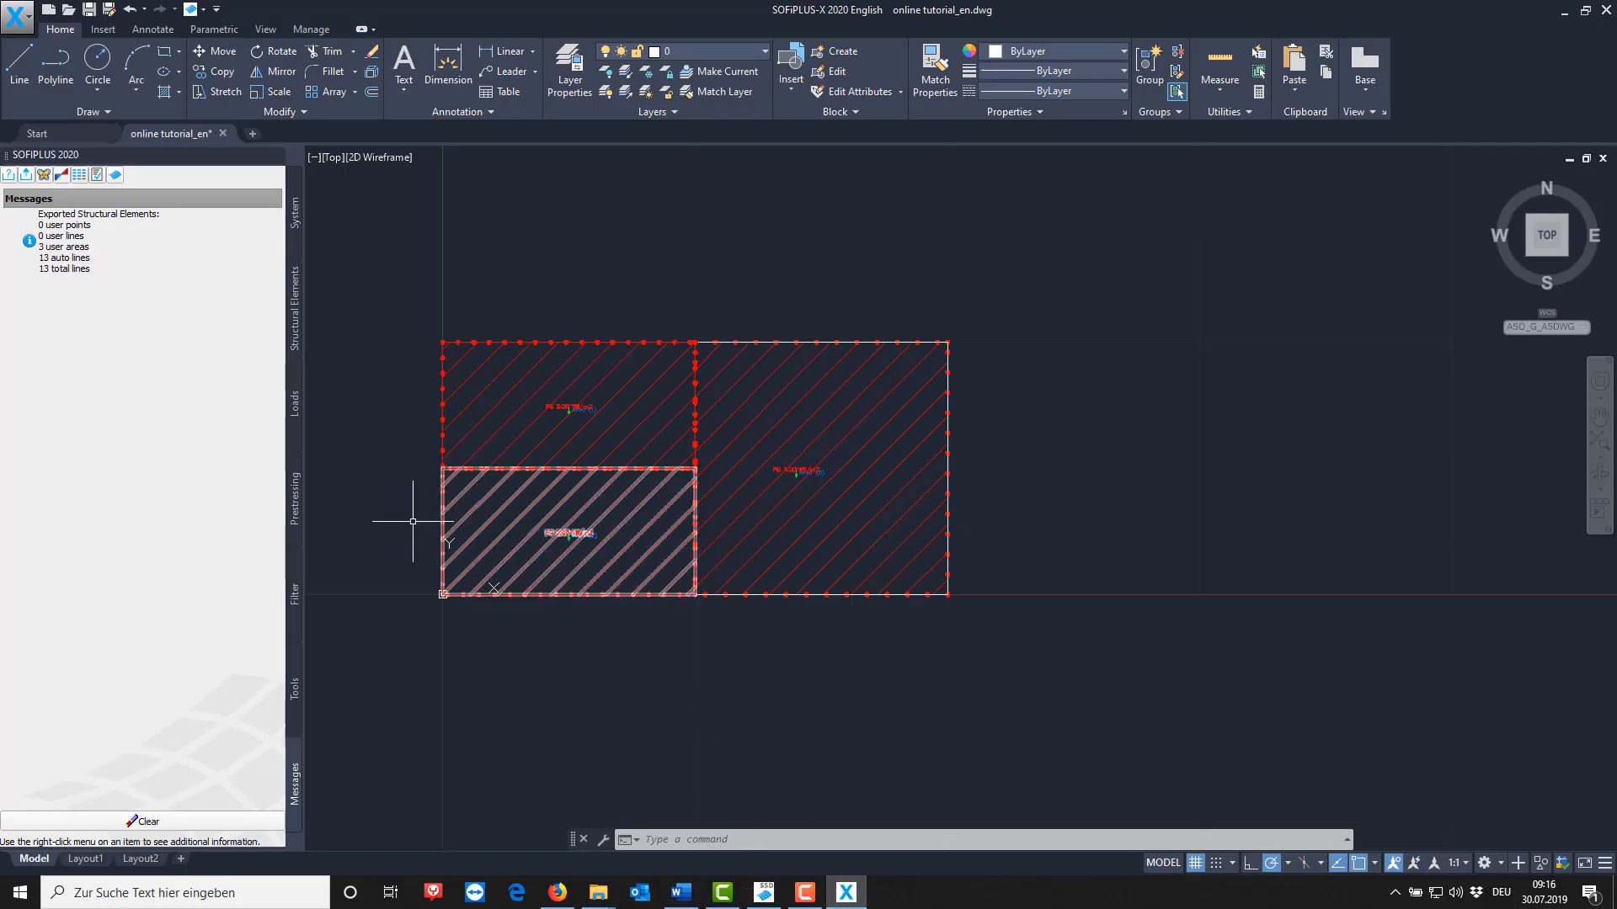
click(295, 431)
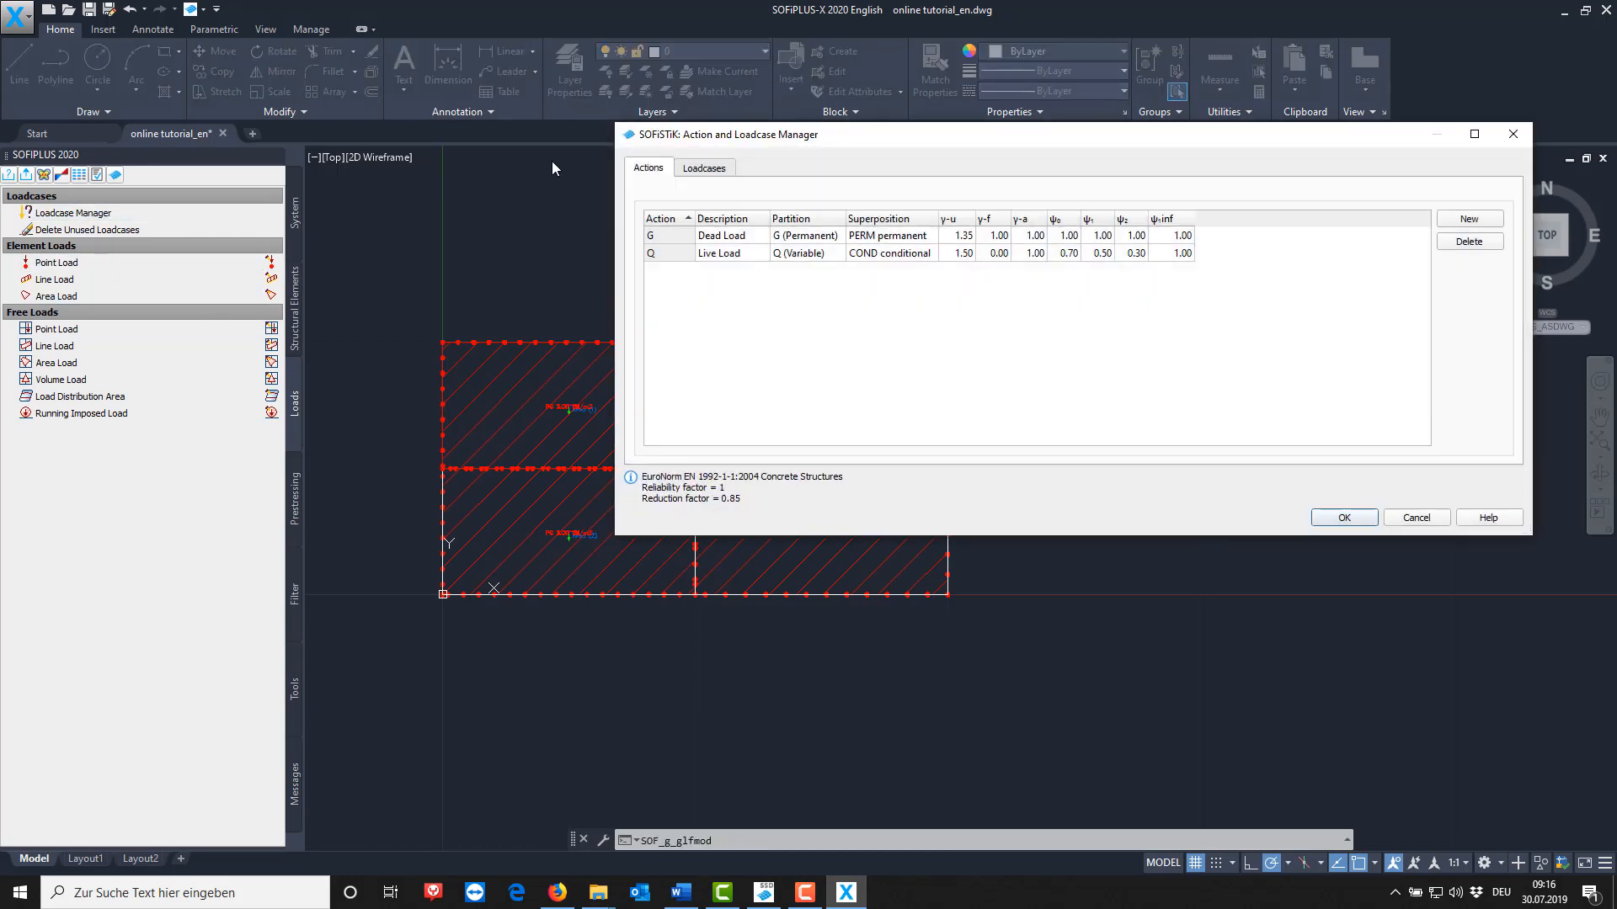
click(712, 172)
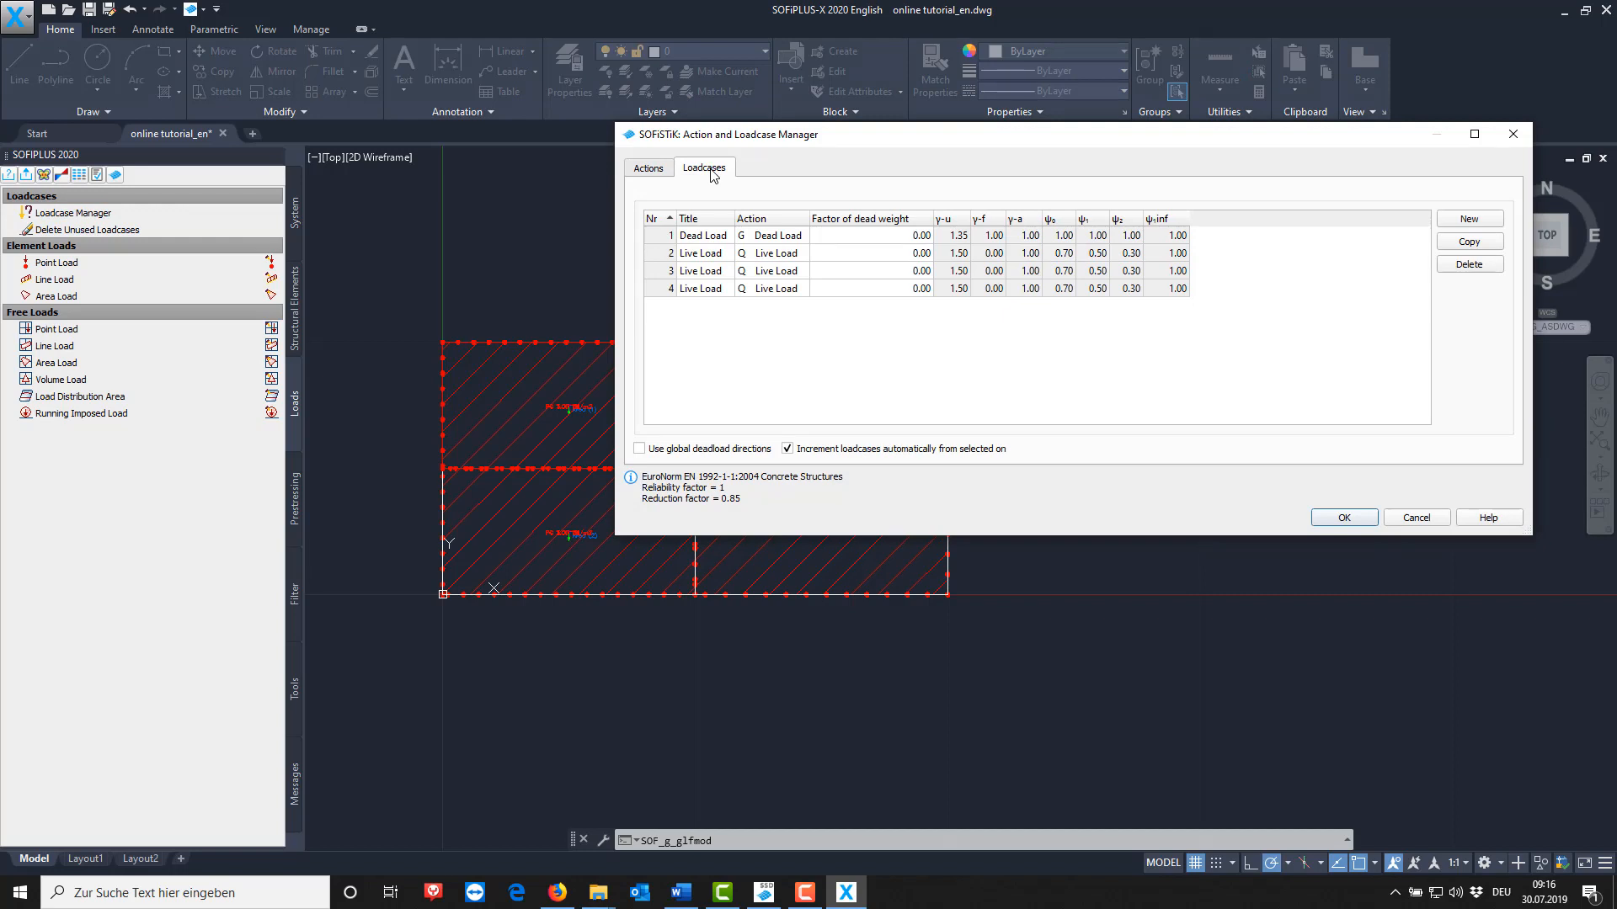
click(874, 236)
text(1)
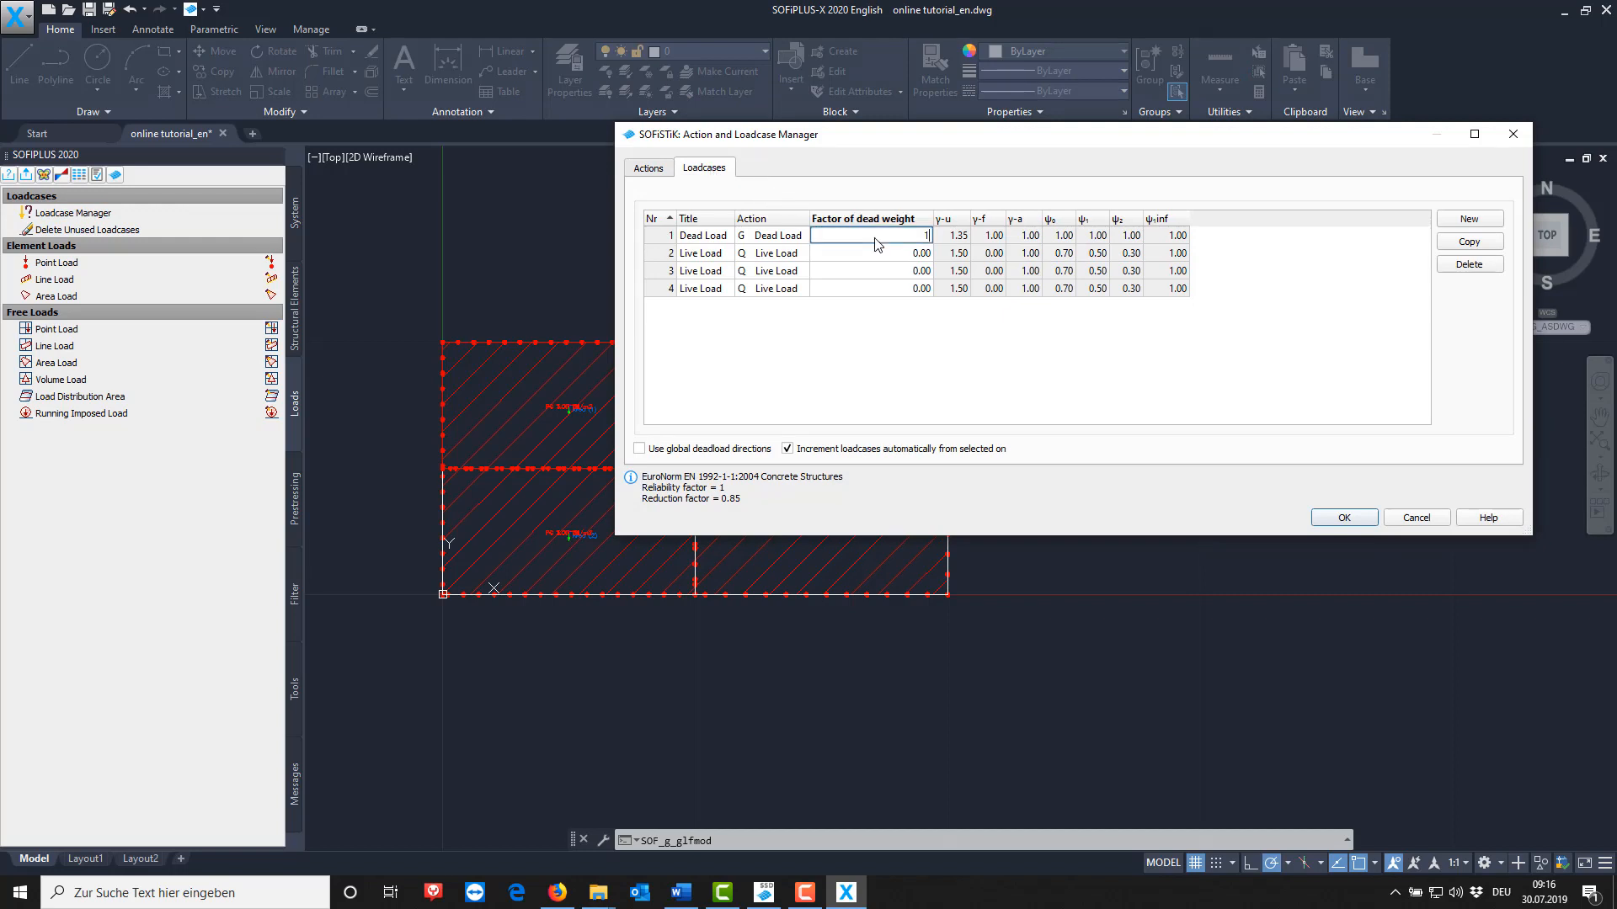
key(Return)
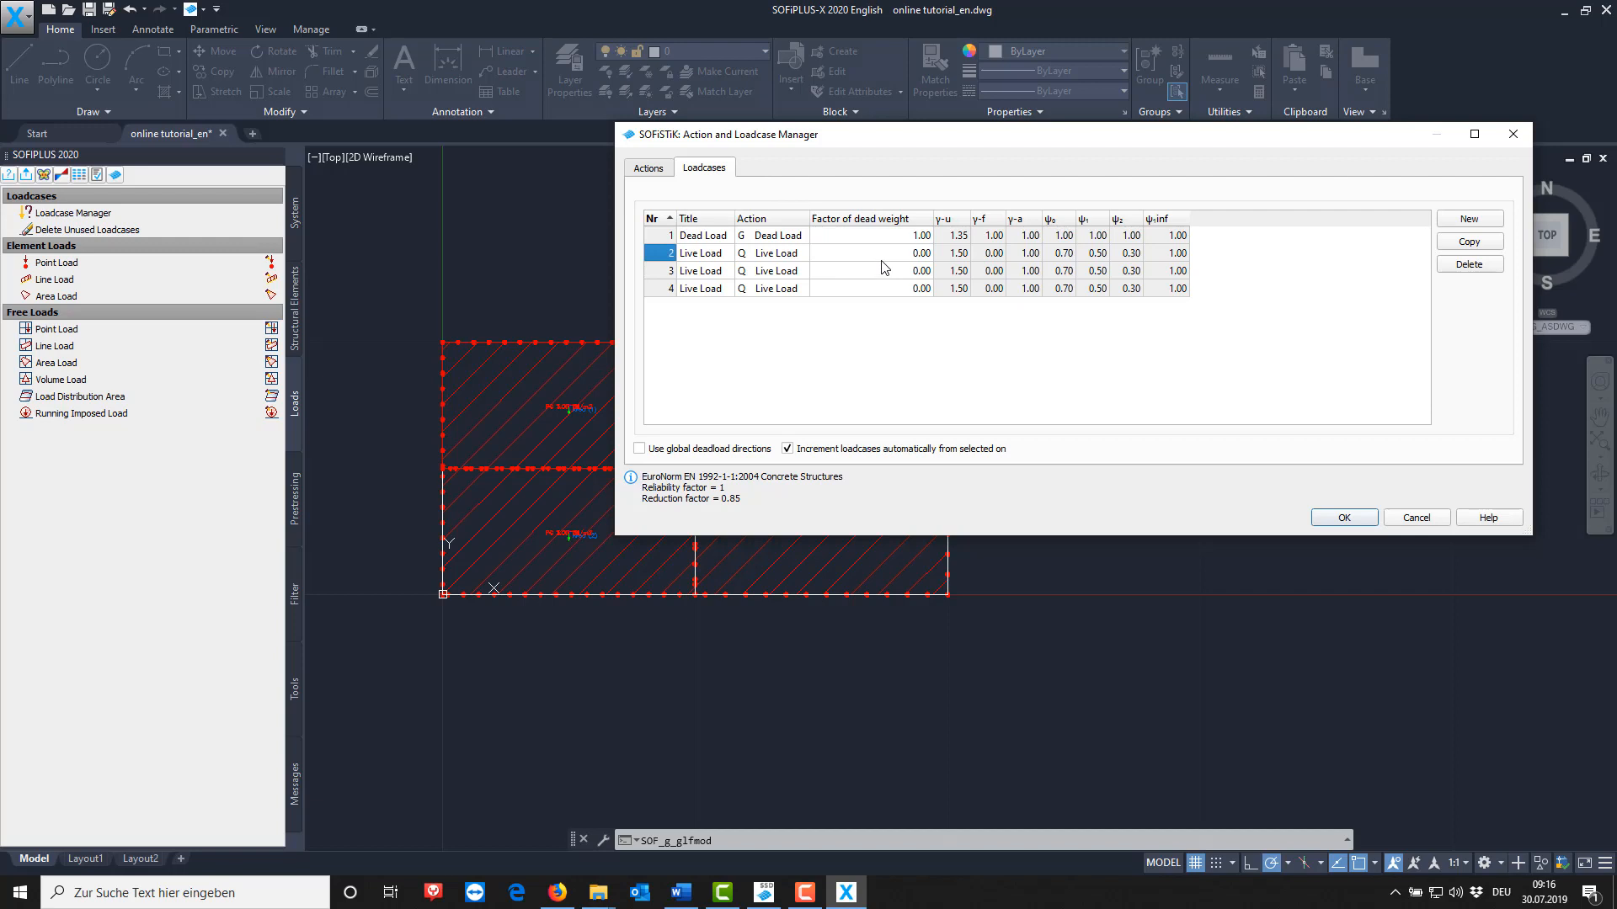
click(1330, 521)
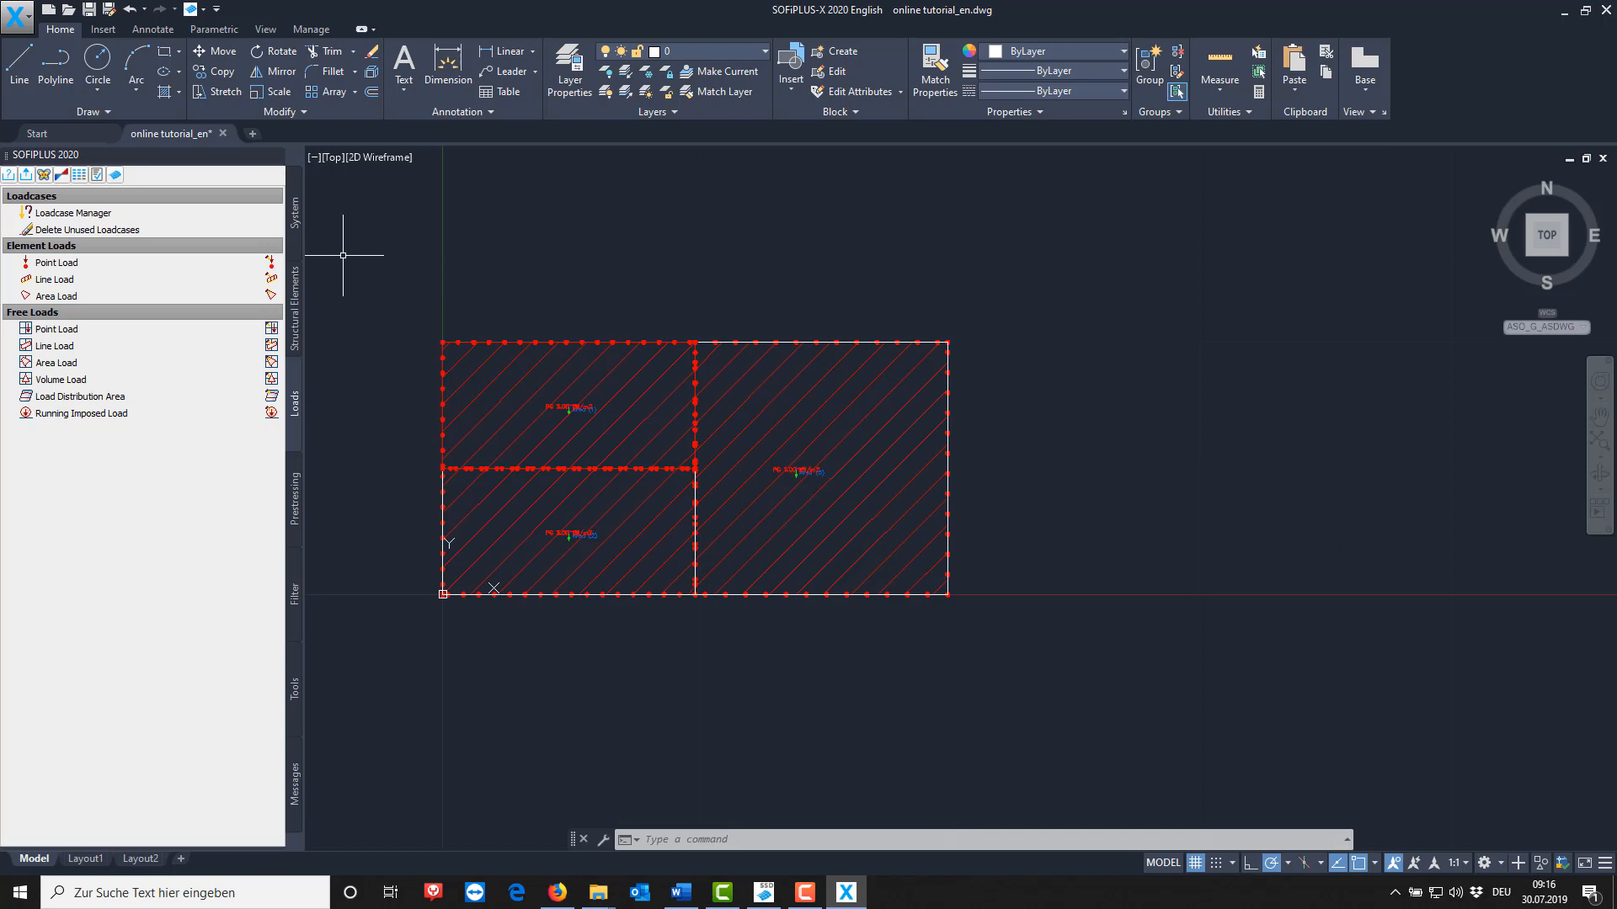
Open Area 1 for modification, examine its loads and structural area load settings, and leave without changing anything.
click(296, 301)
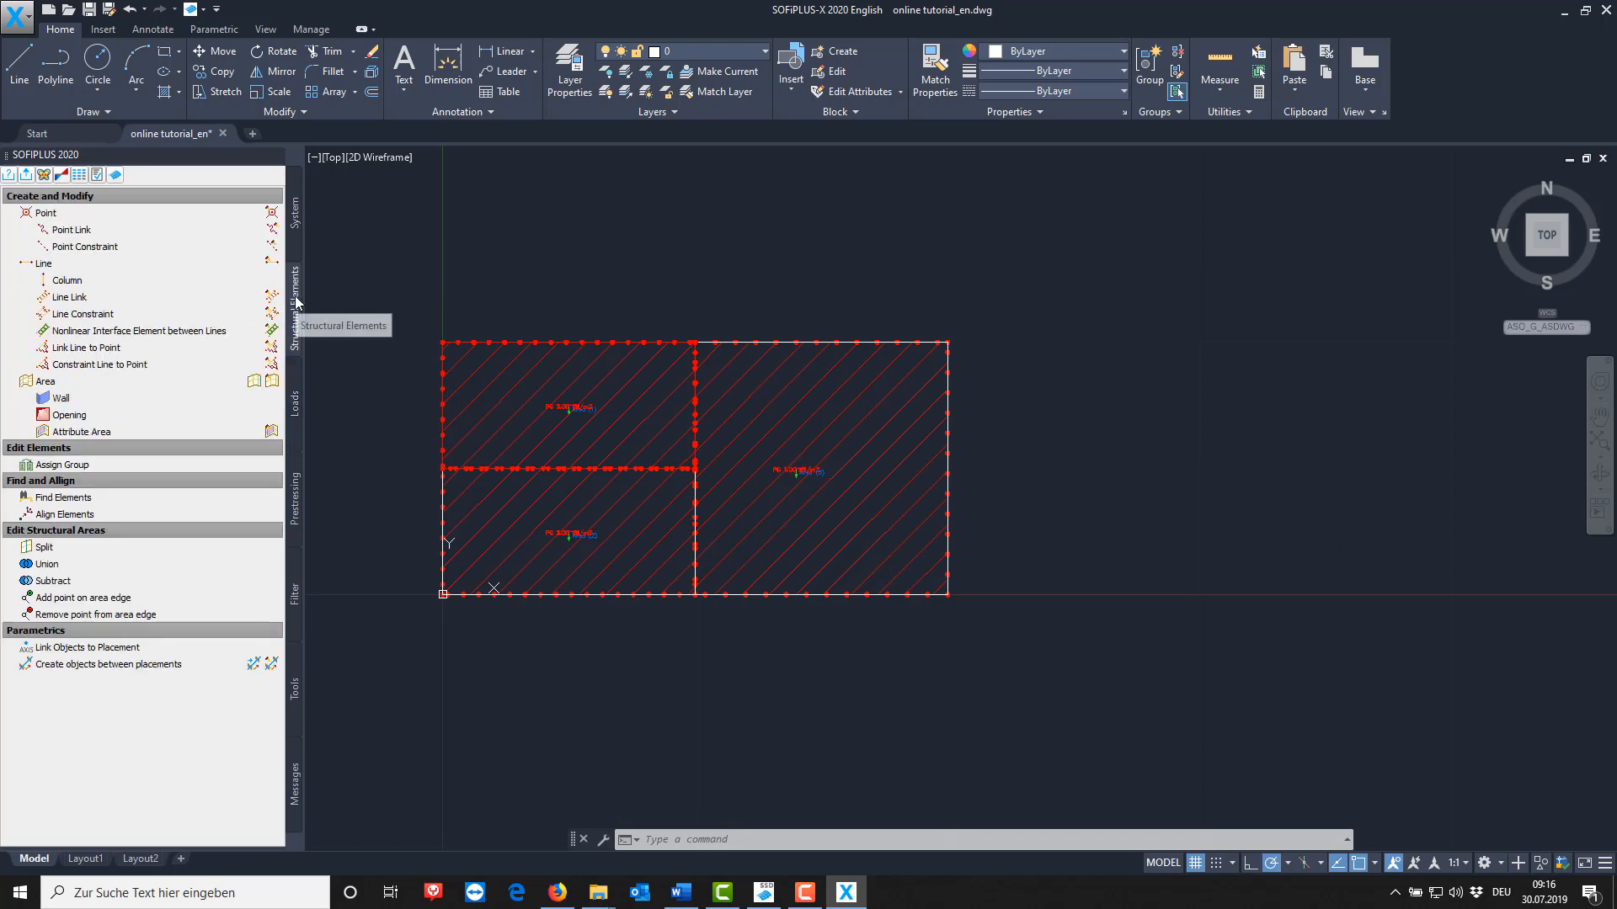
click(271, 380)
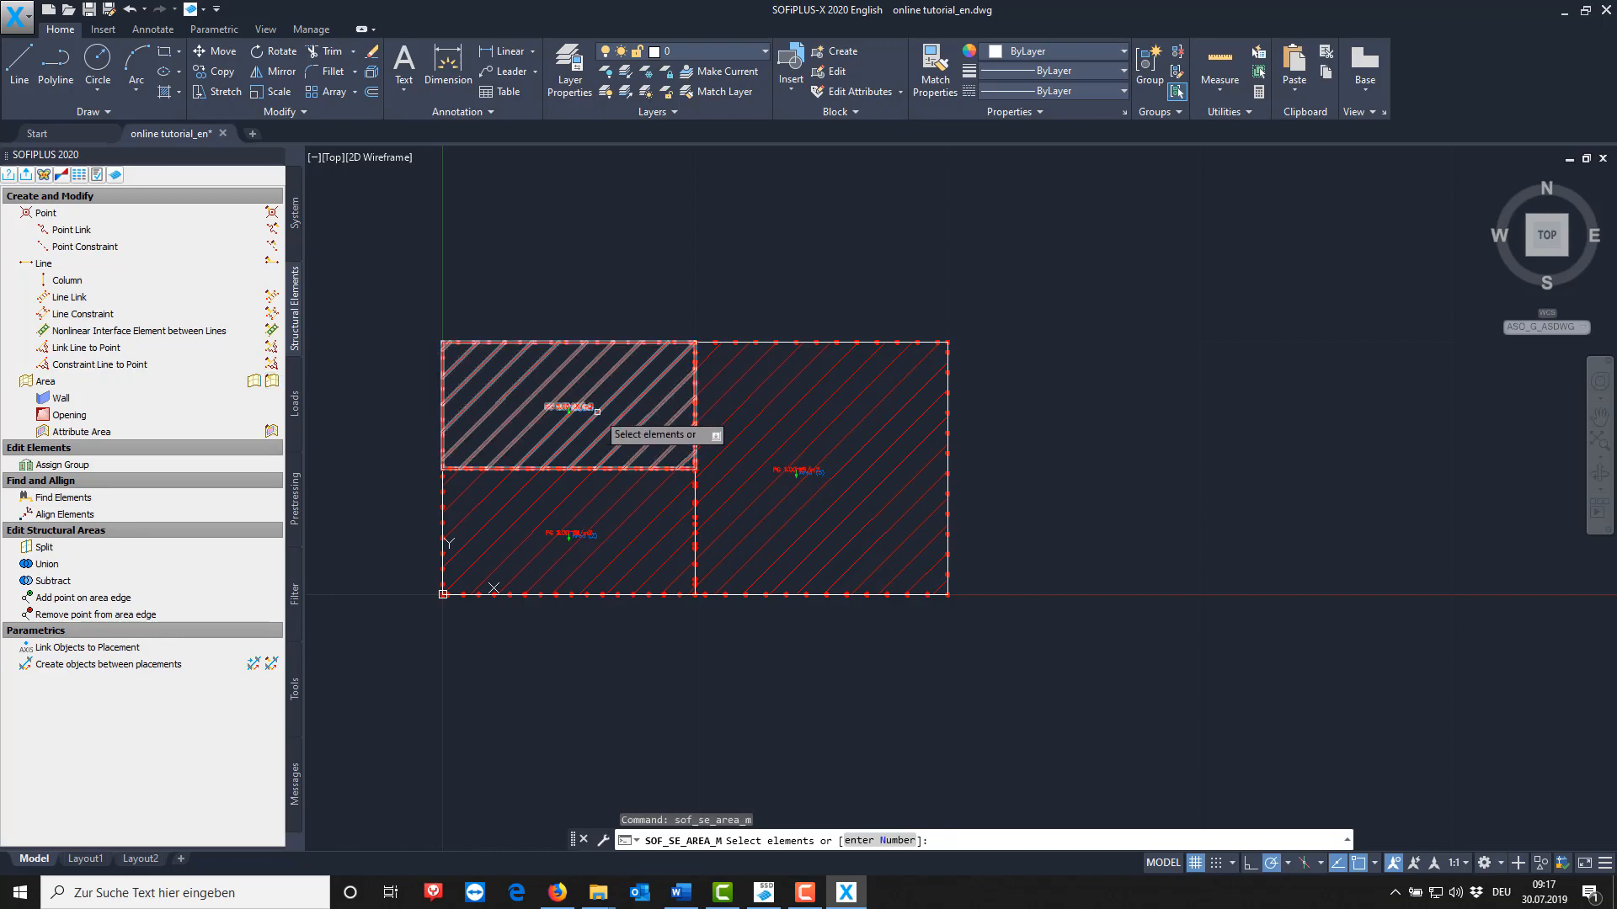
scroll(593, 410, up, 6)
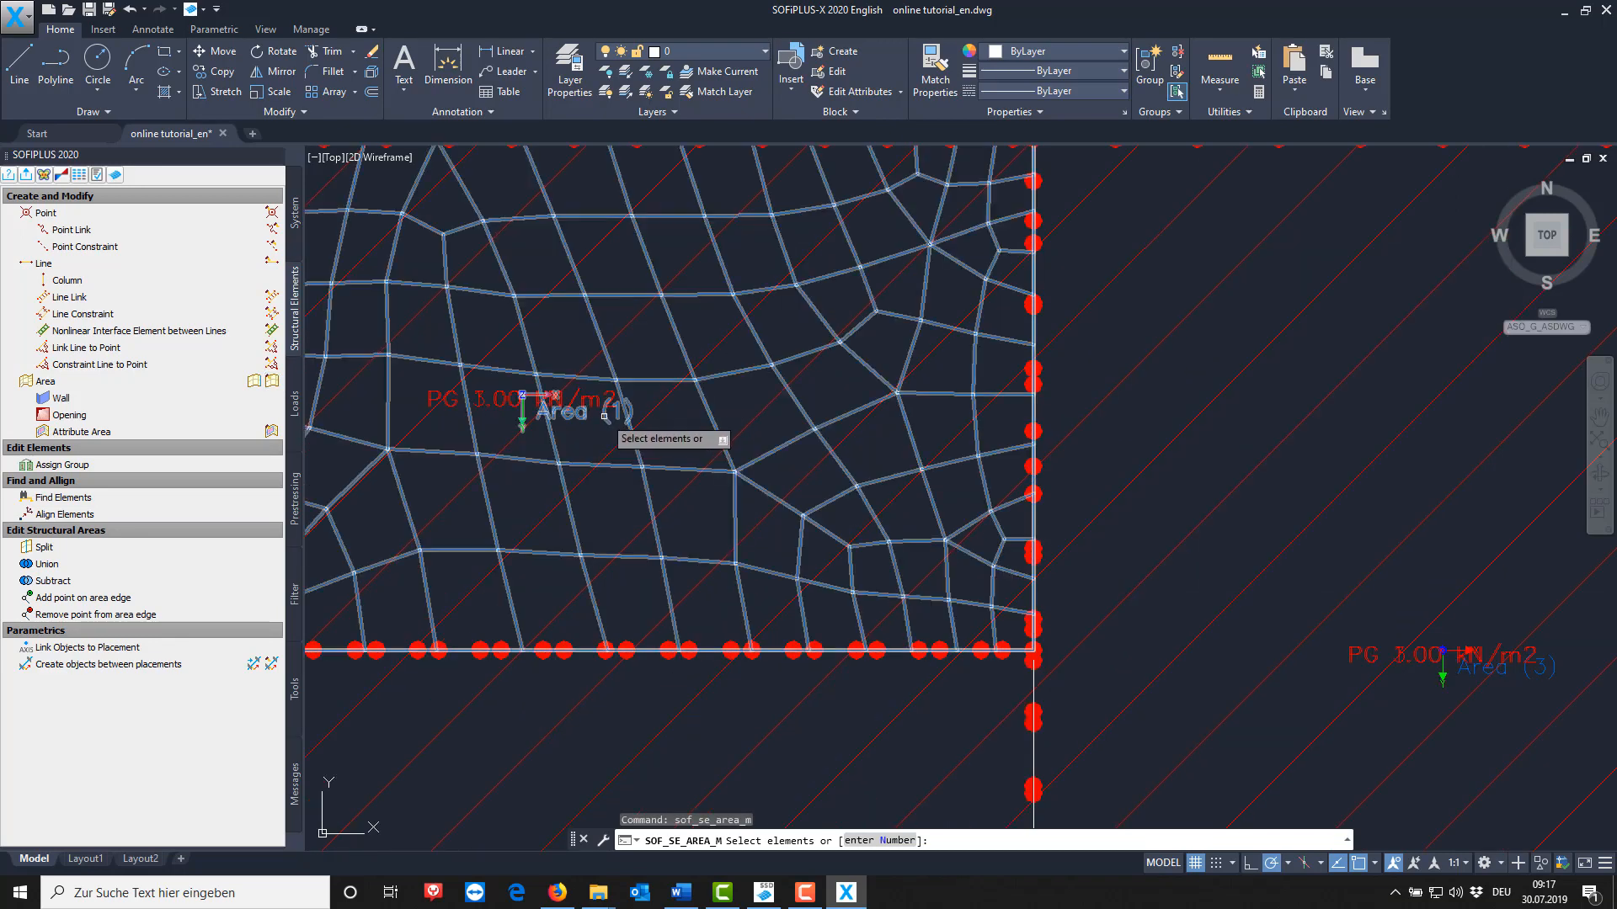
click(605, 414)
key(Return)
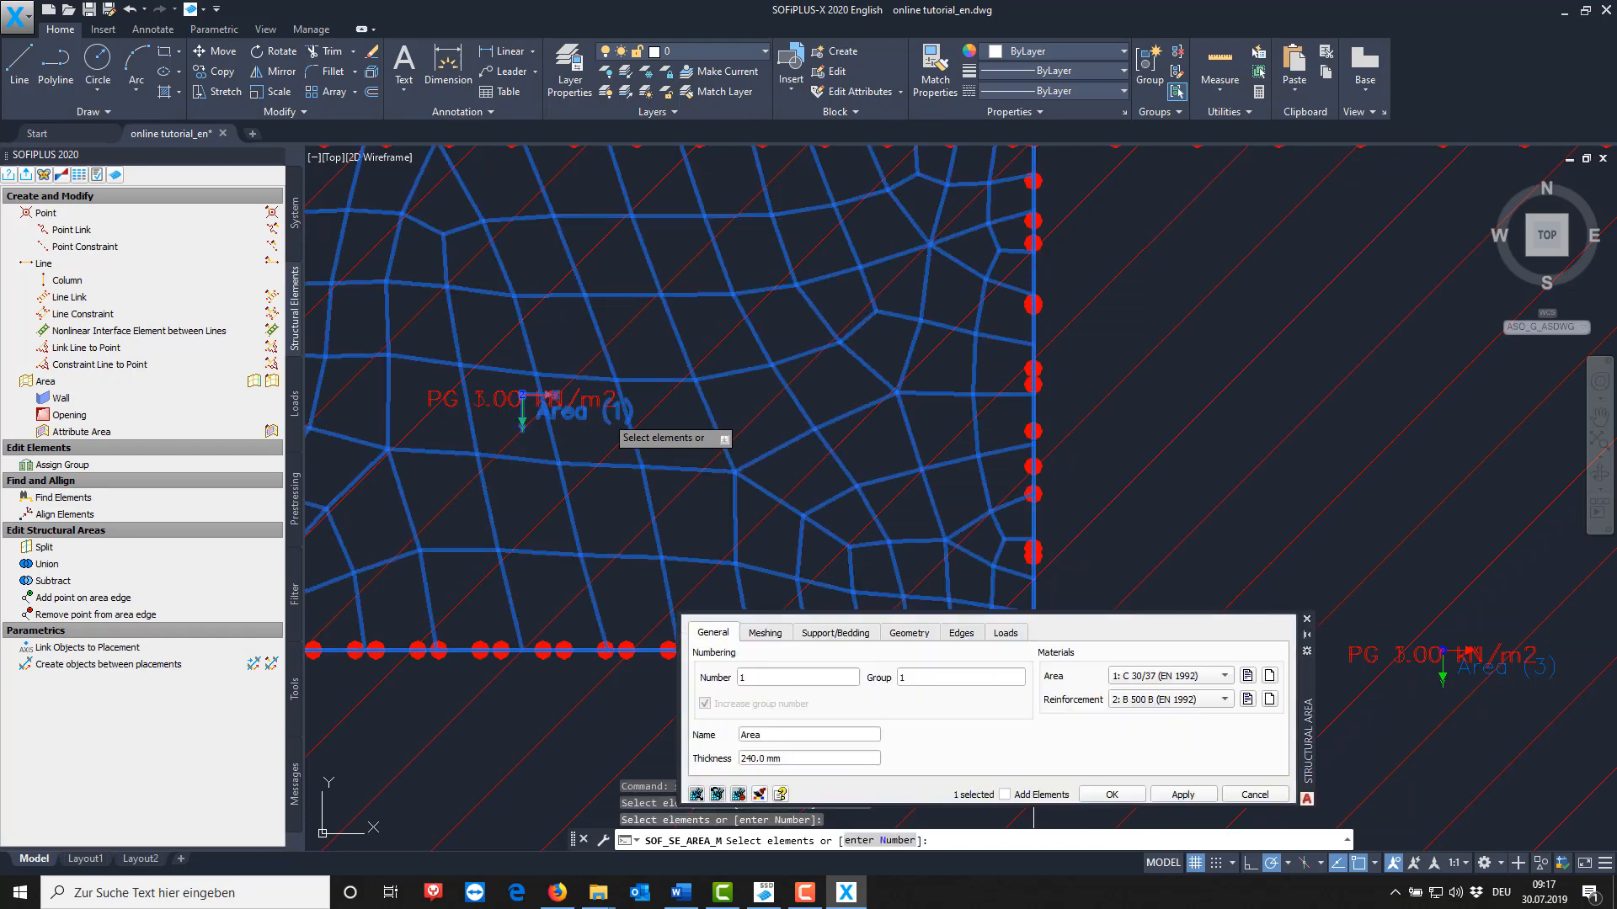
click(1006, 632)
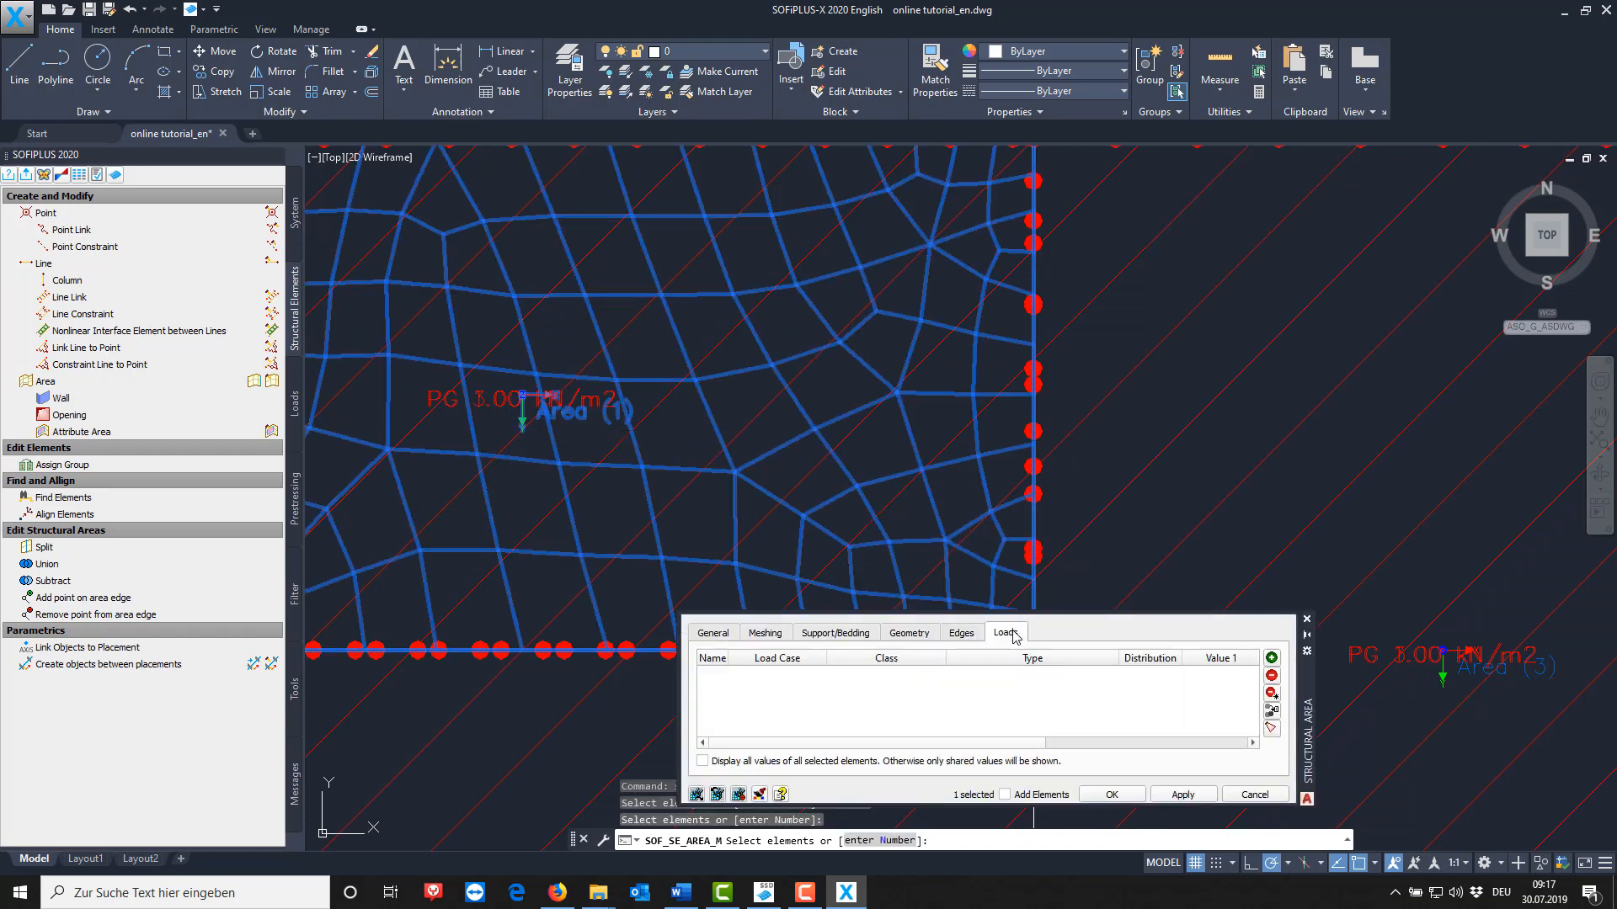
click(1272, 728)
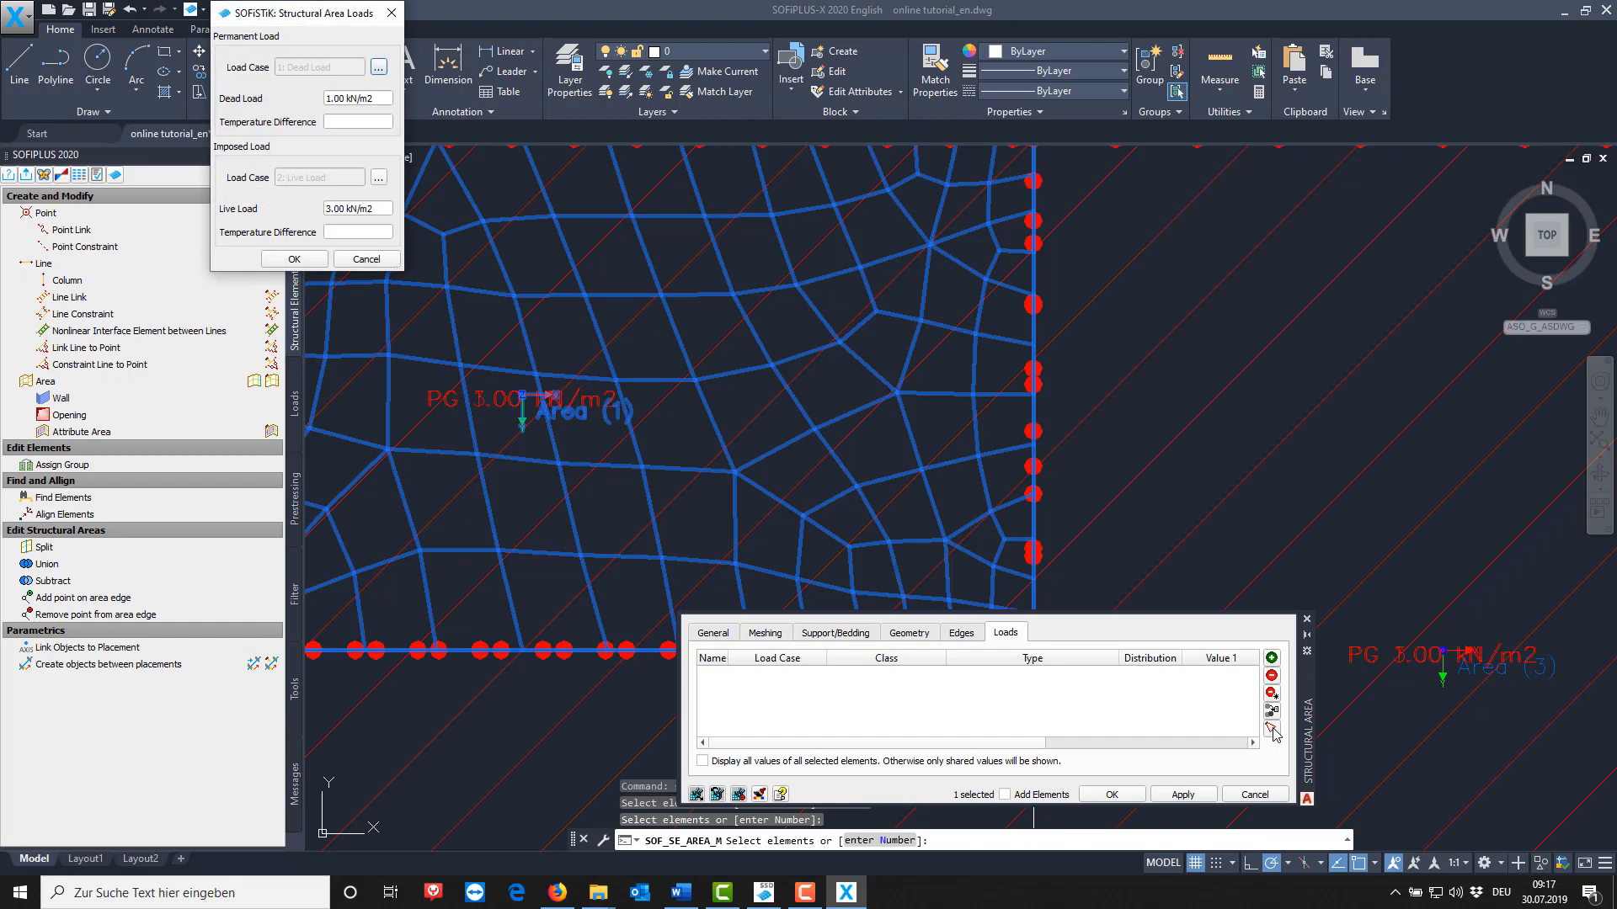
drag(308, 14, 479, 471)
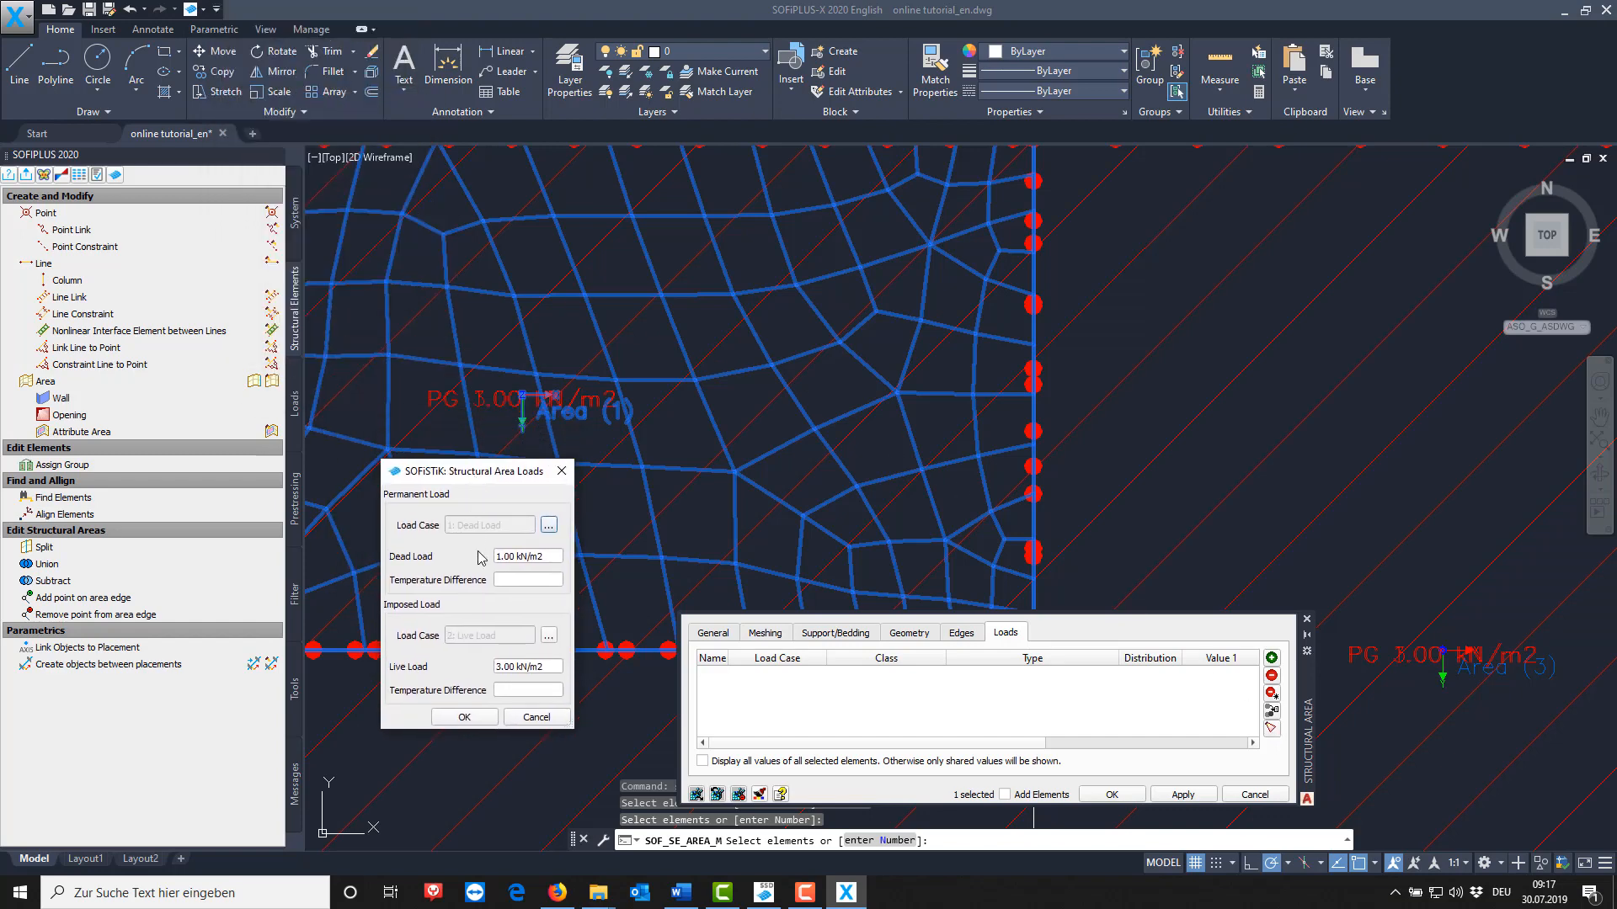
click(536, 716)
click(1307, 623)
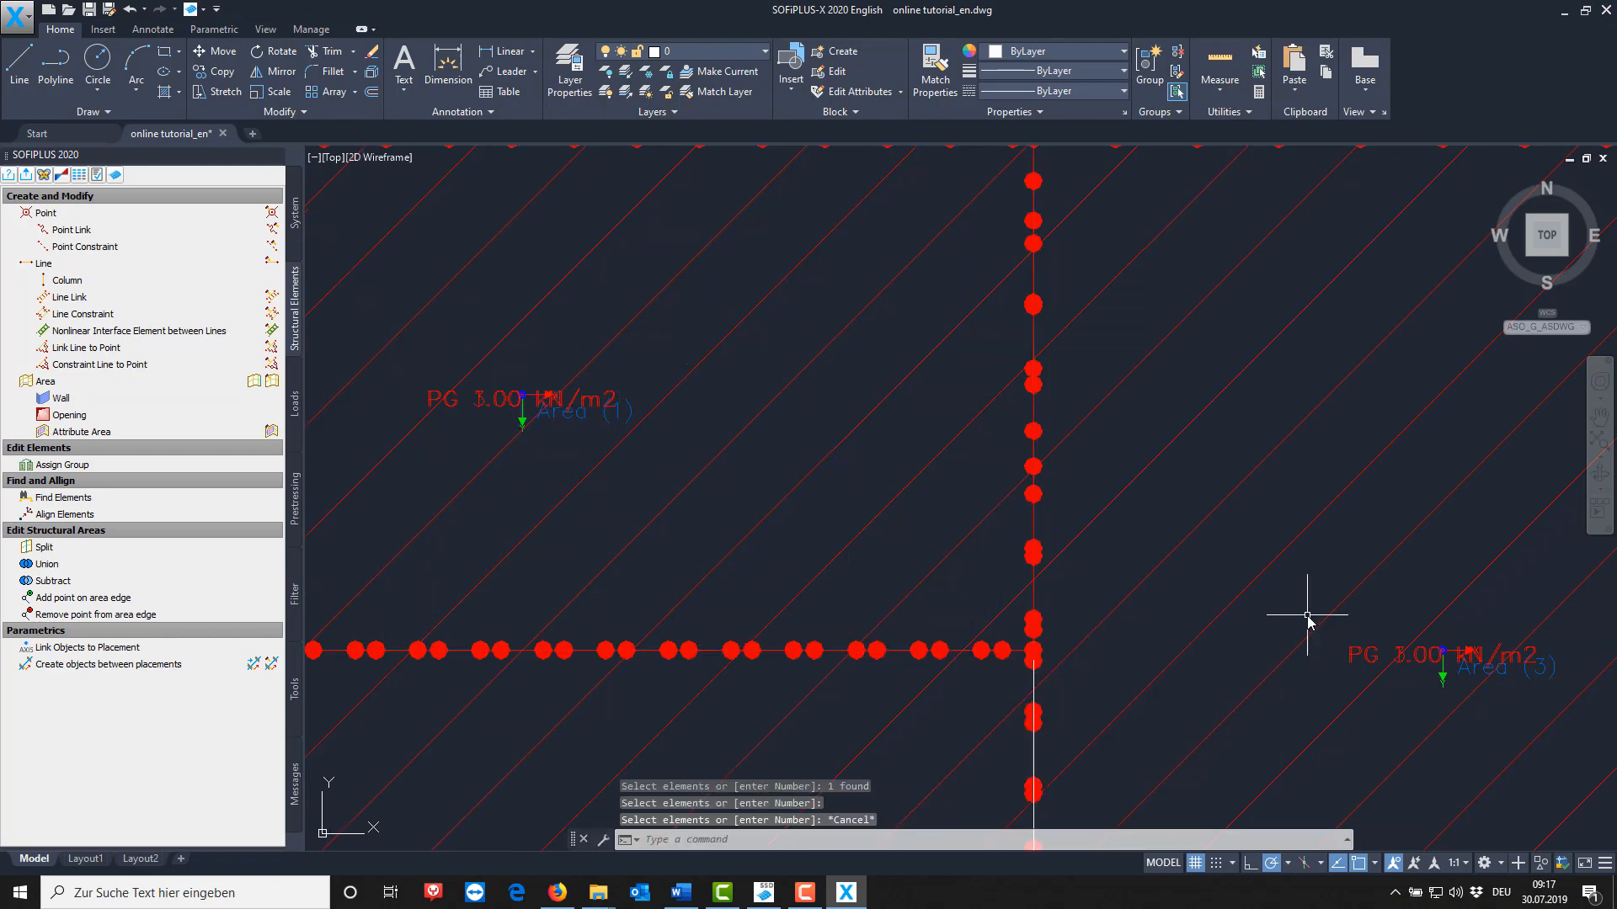
Create a structural line with global PZZ support along the slab's upper edge by picking the existing line.
scroll(1152, 593, down, 4)
scroll(1152, 593, down, 2)
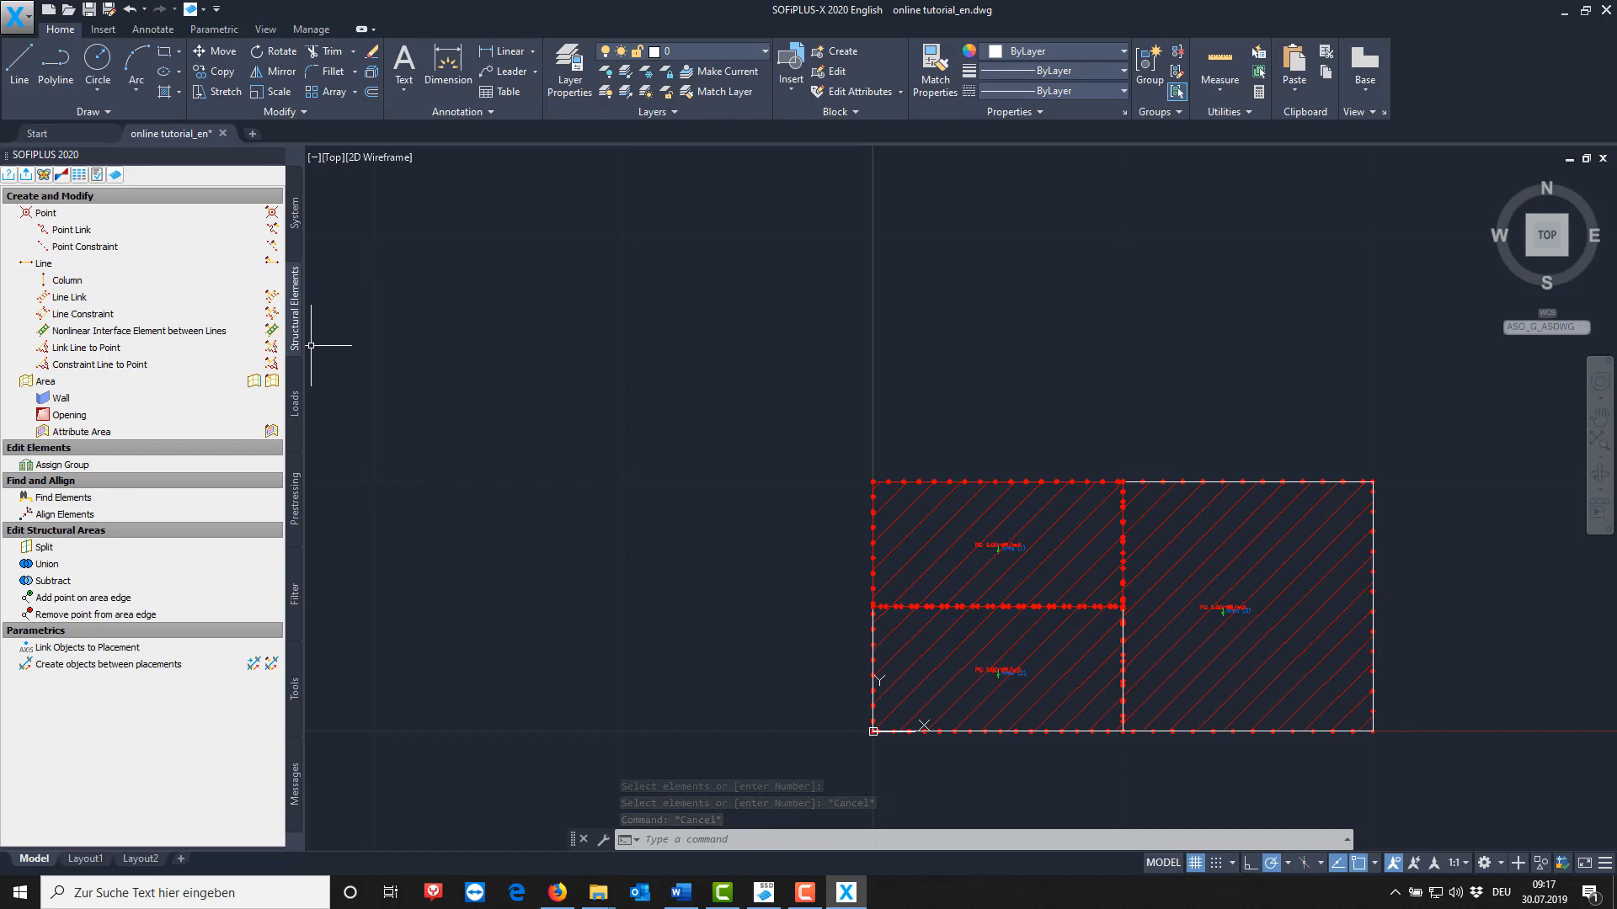
click(209, 264)
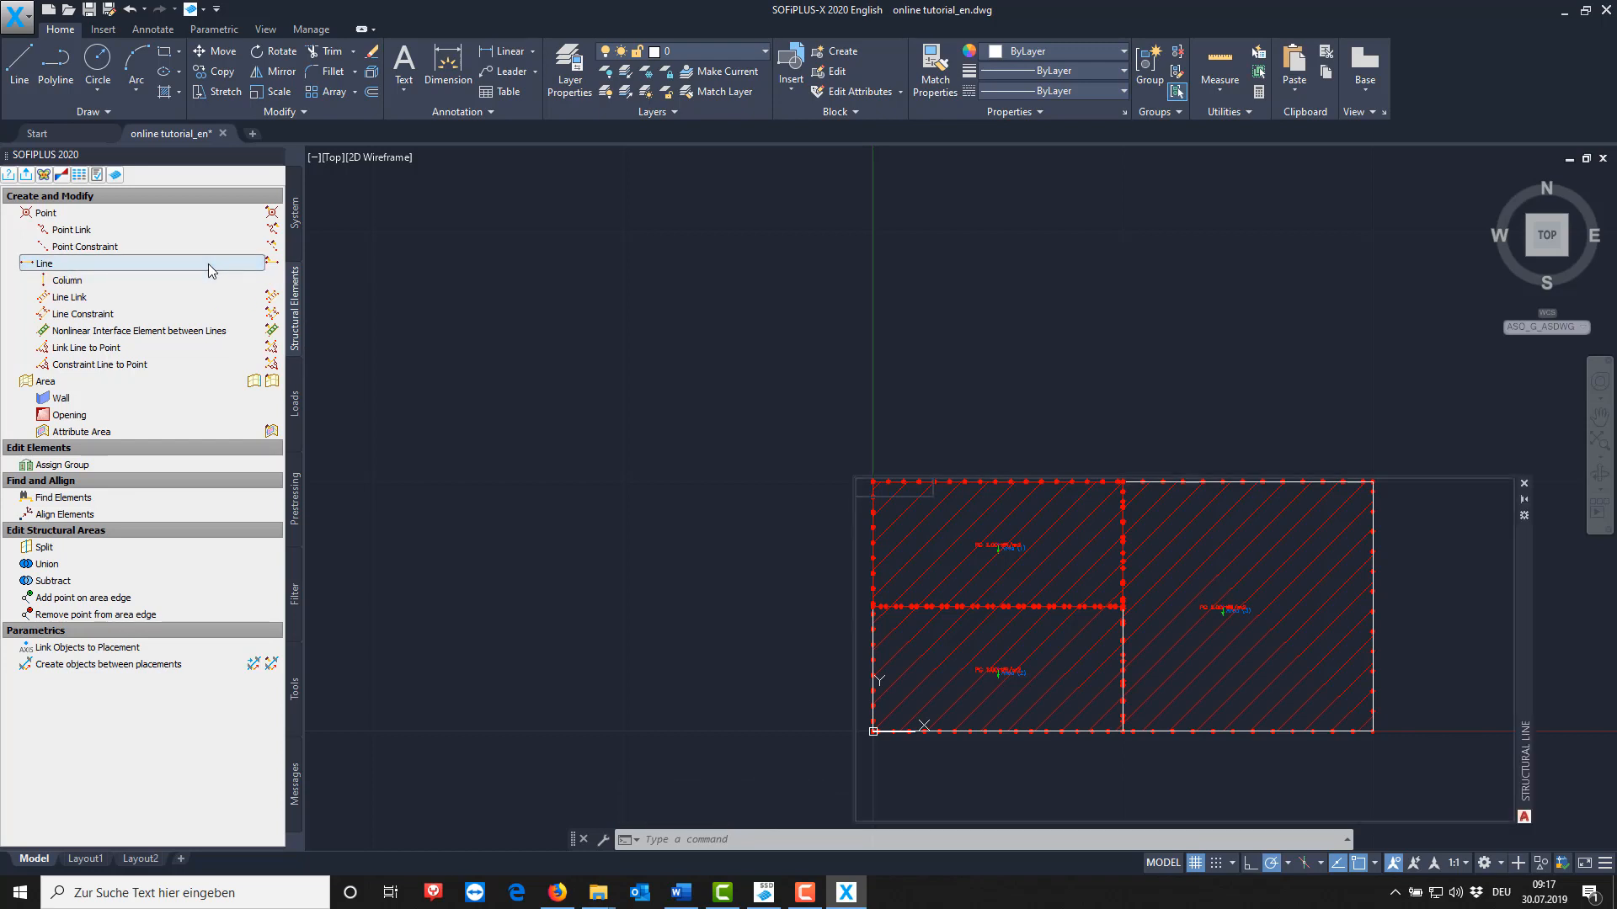
mouse_move(597, 500)
middle_down()
mouse_move(581, 285)
mouse_move(610, 242)
middle_up()
click(1103, 538)
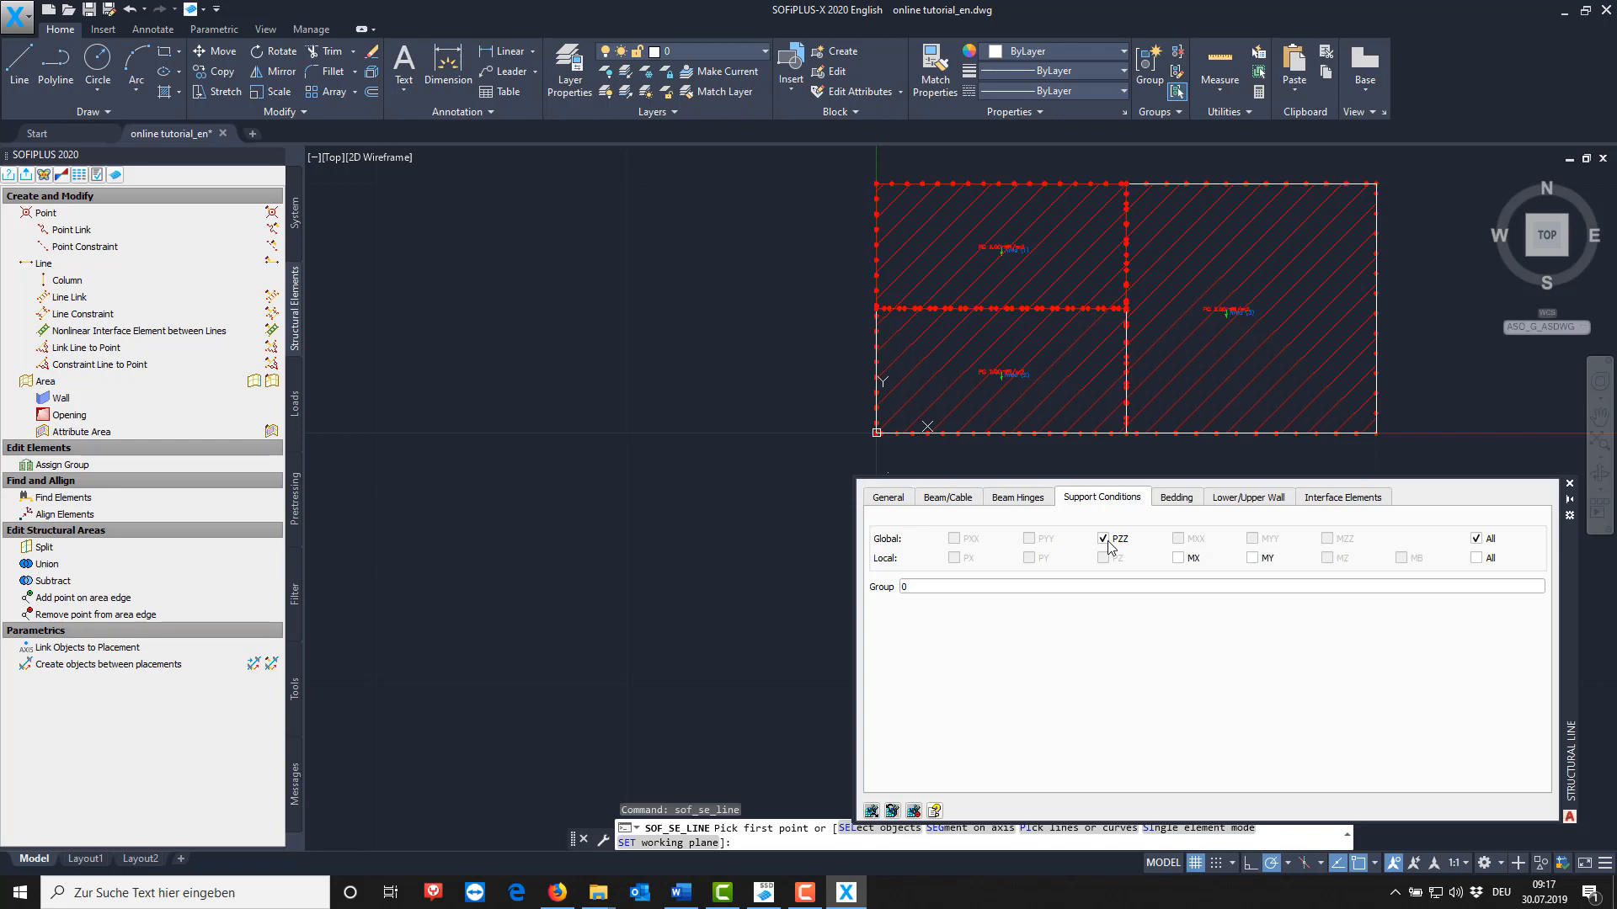
right_click(573, 274)
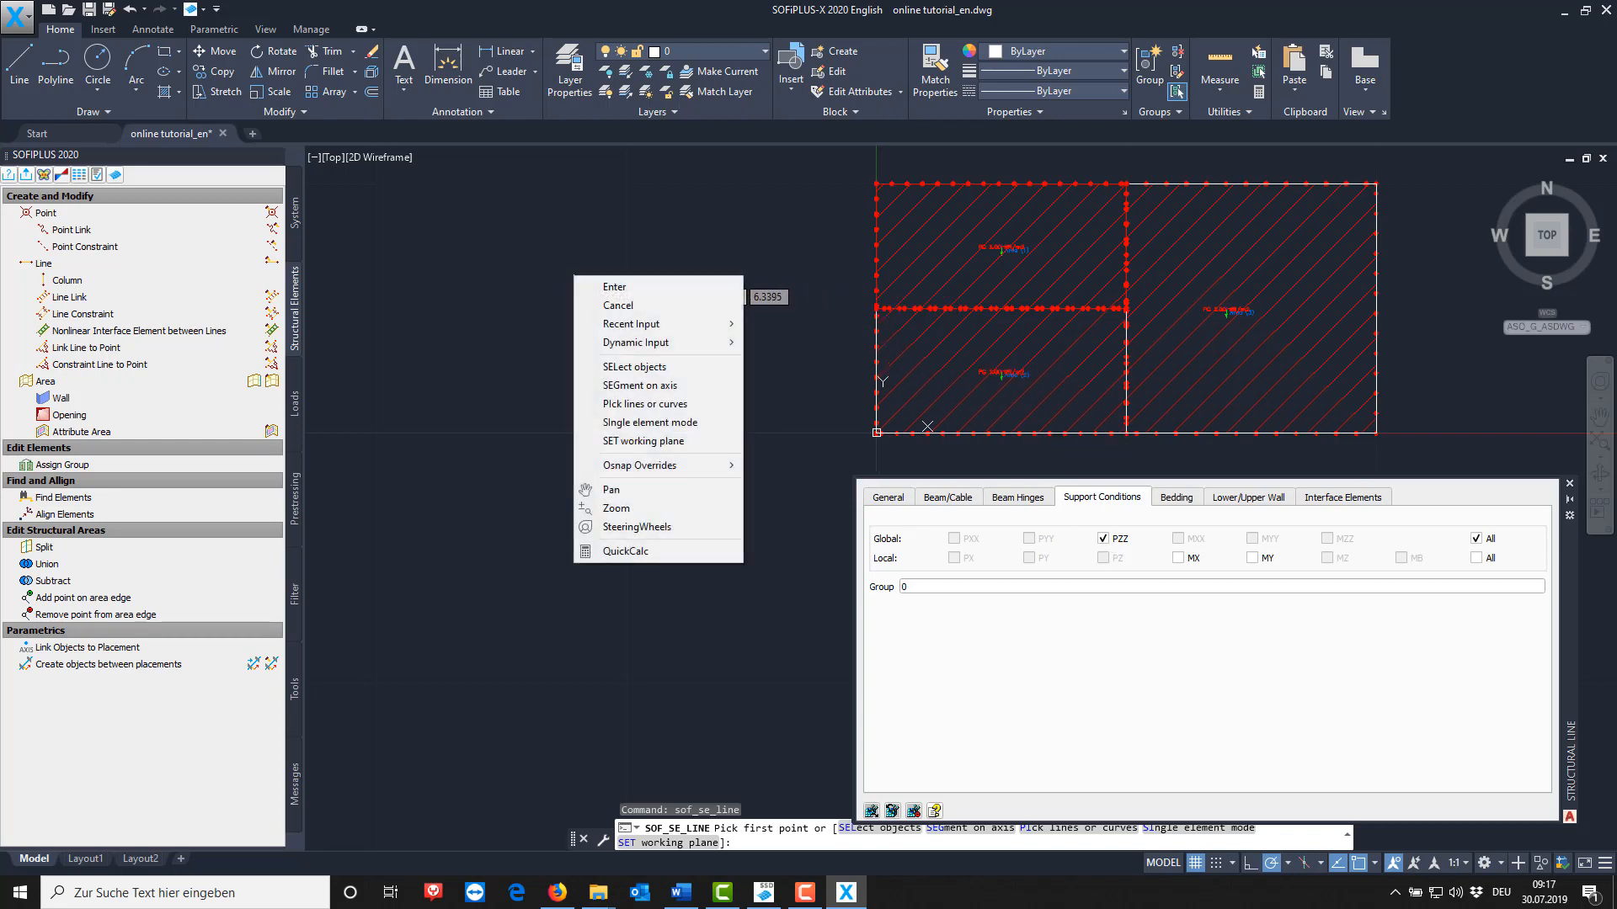
click(705, 403)
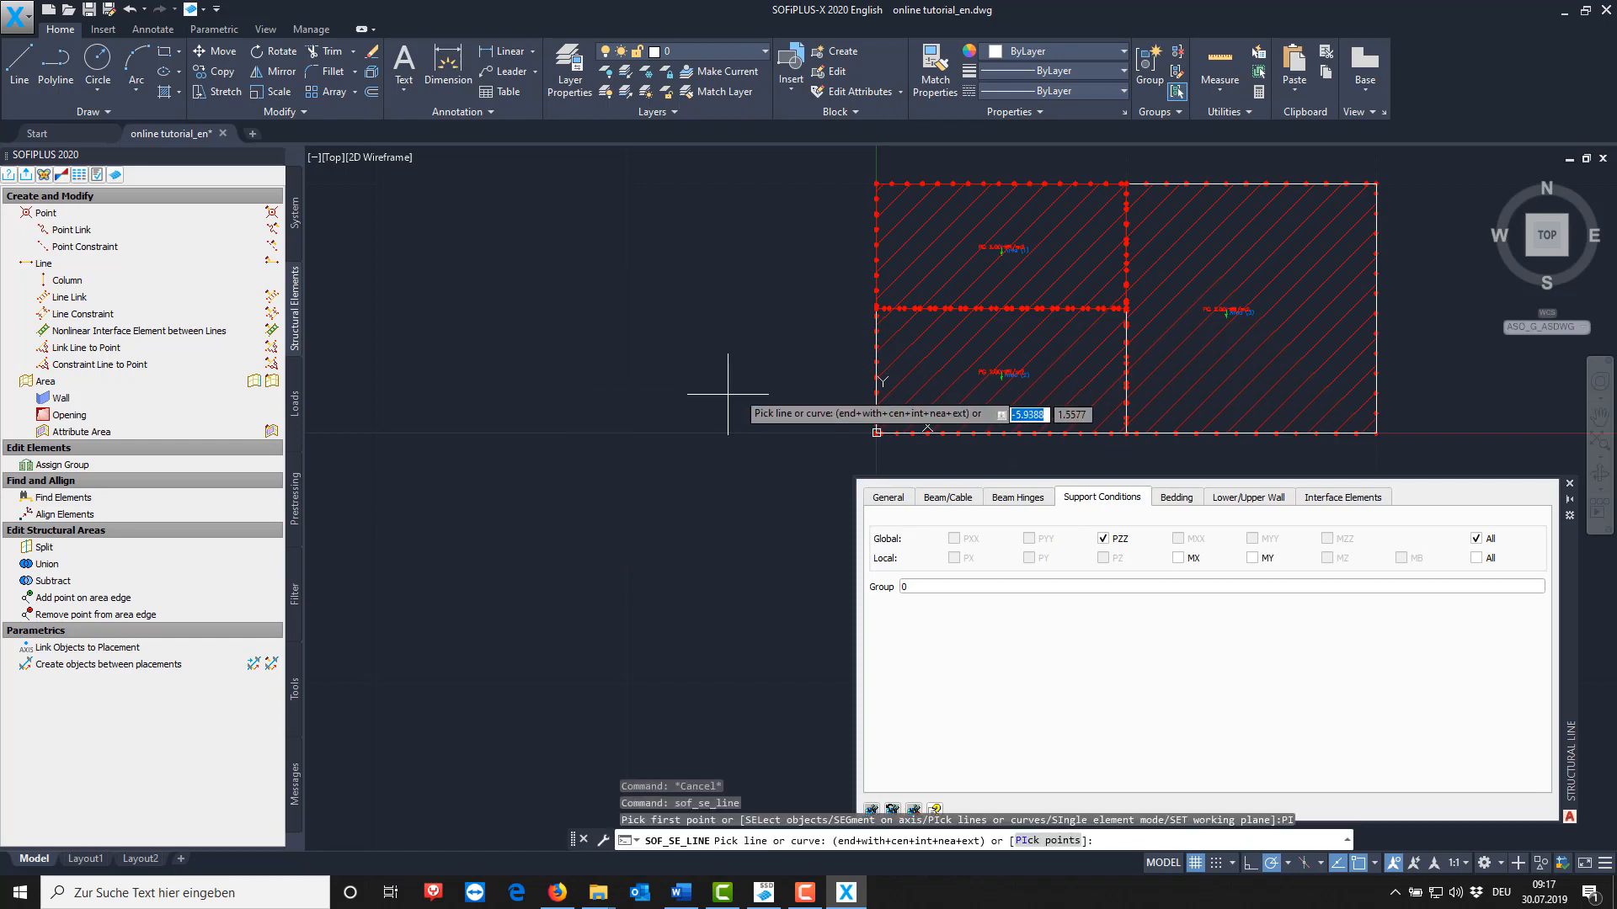
click(1046, 183)
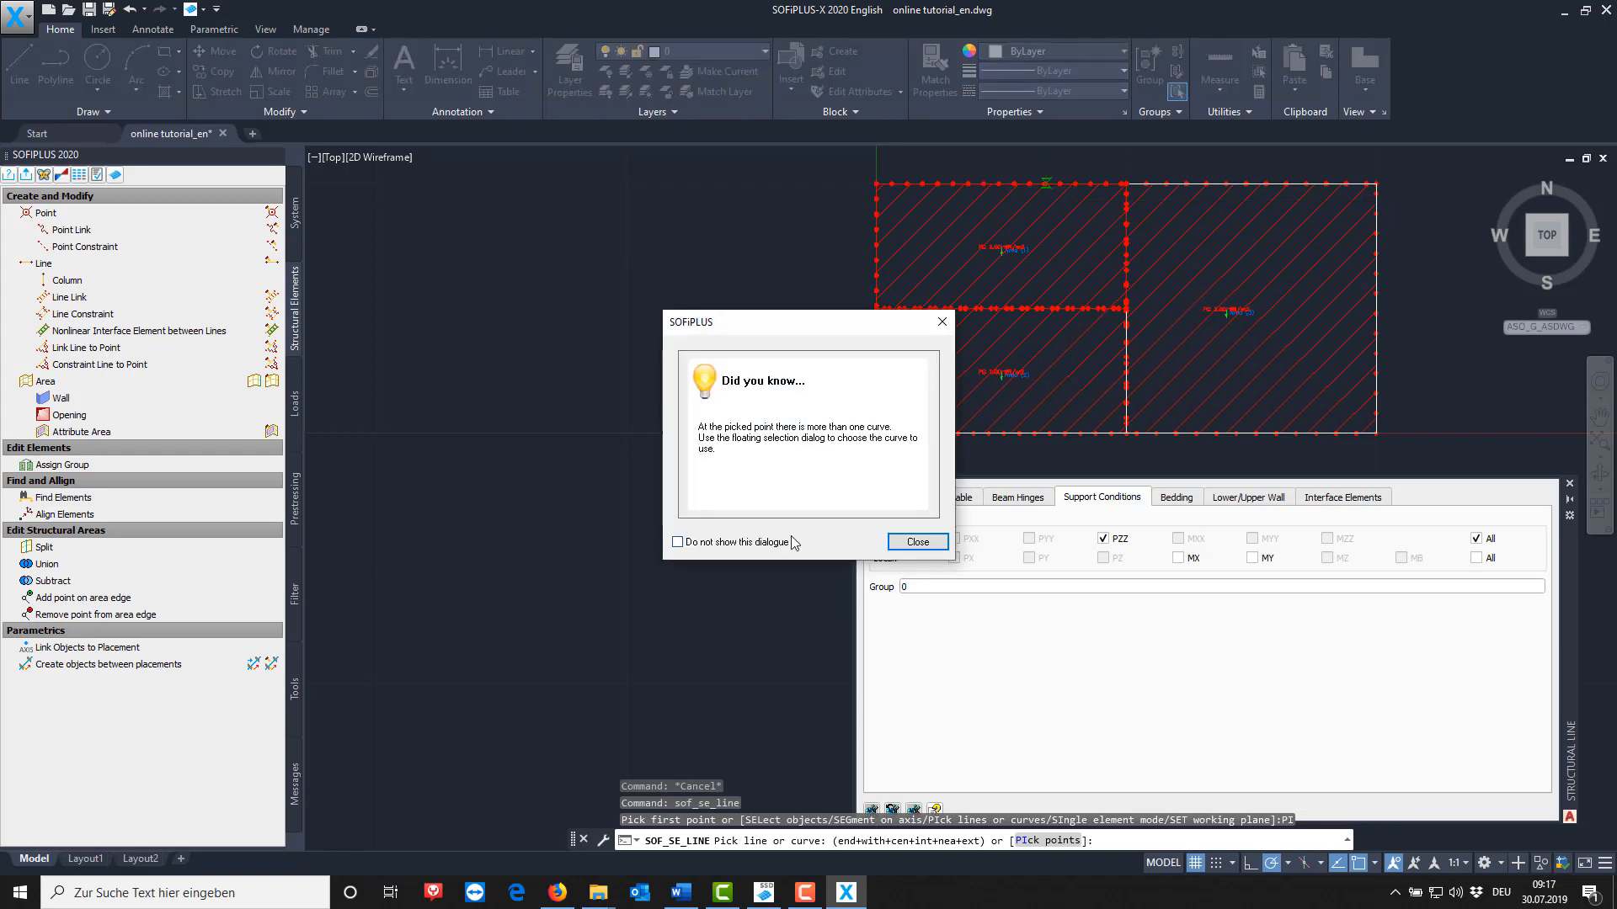
click(914, 543)
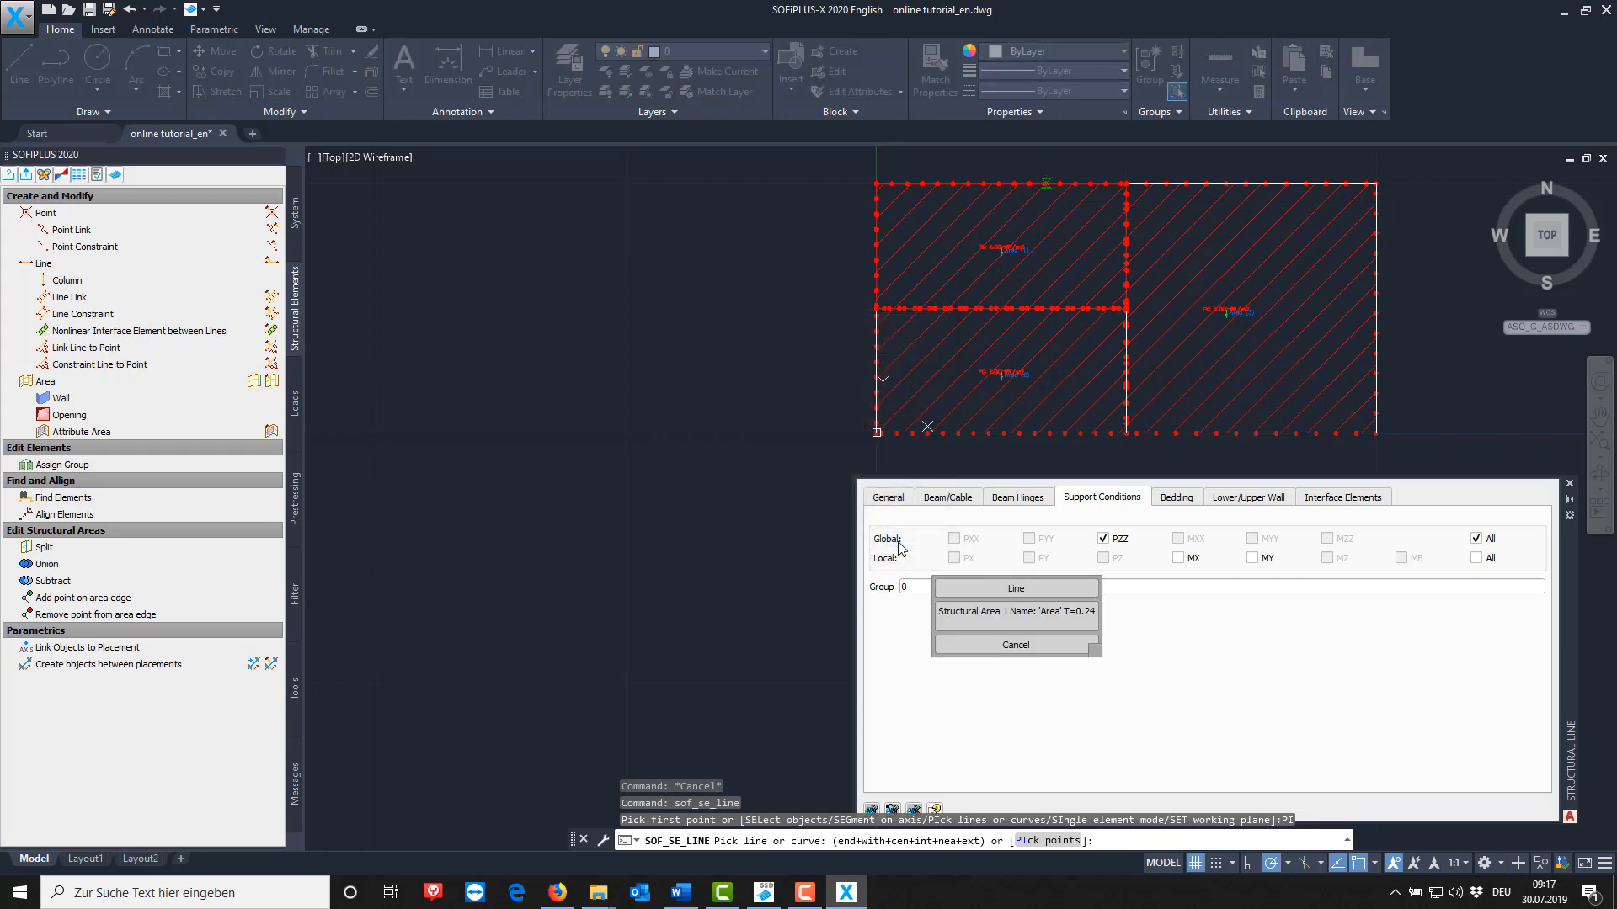
click(958, 585)
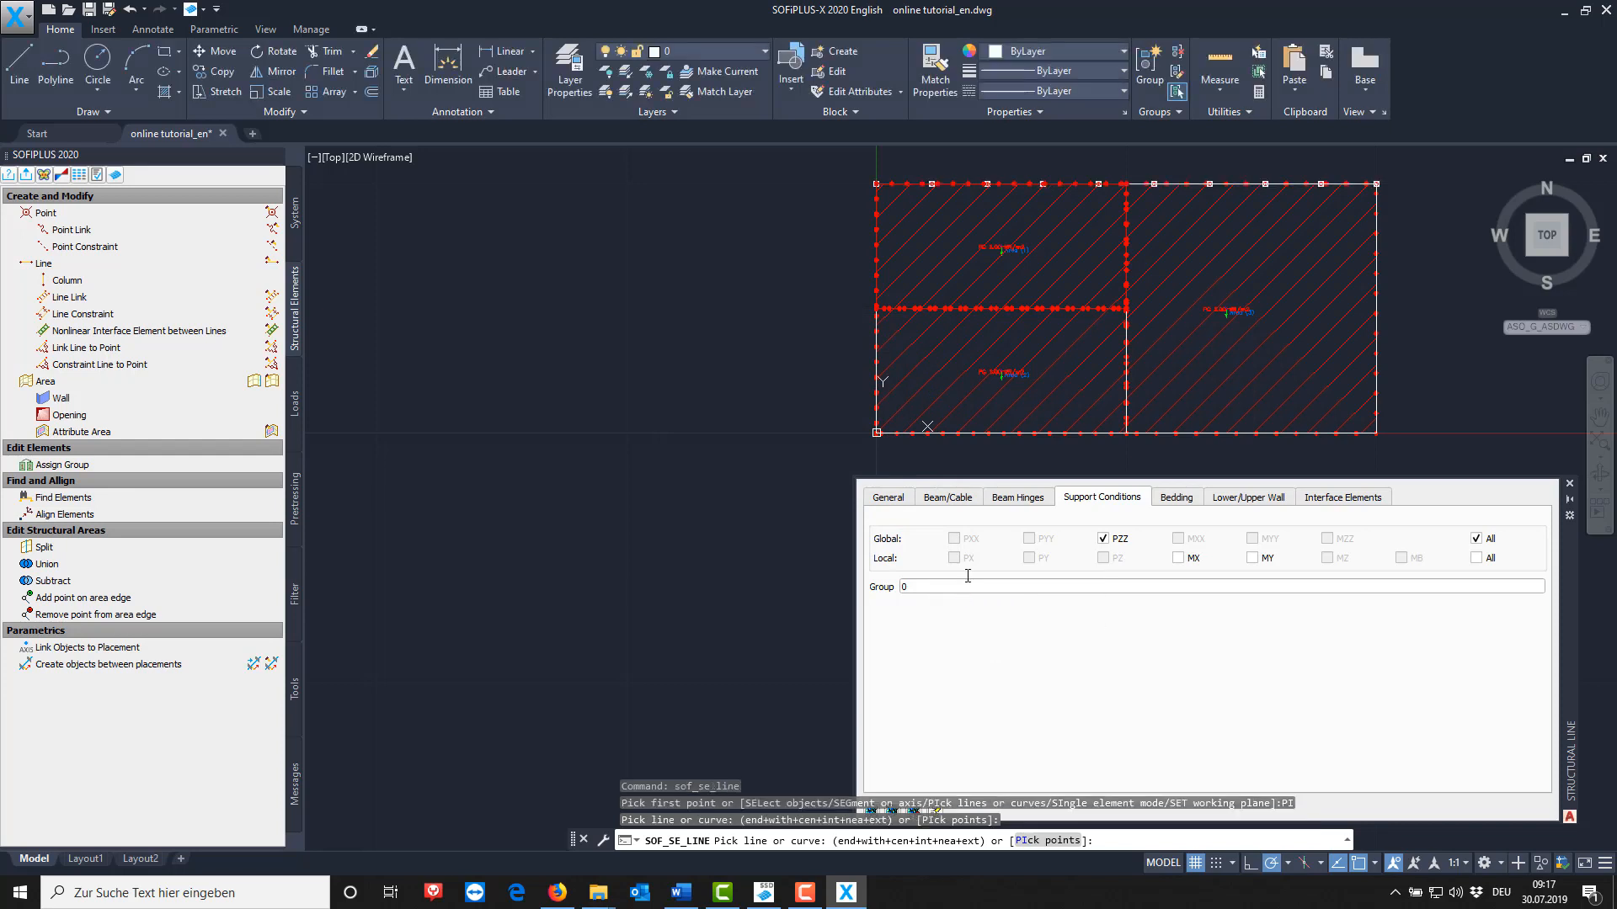
Create PZZ-supported structural lines on the slab's right, lower and left edges and the vertical dividing line, and end the command.
click(1375, 303)
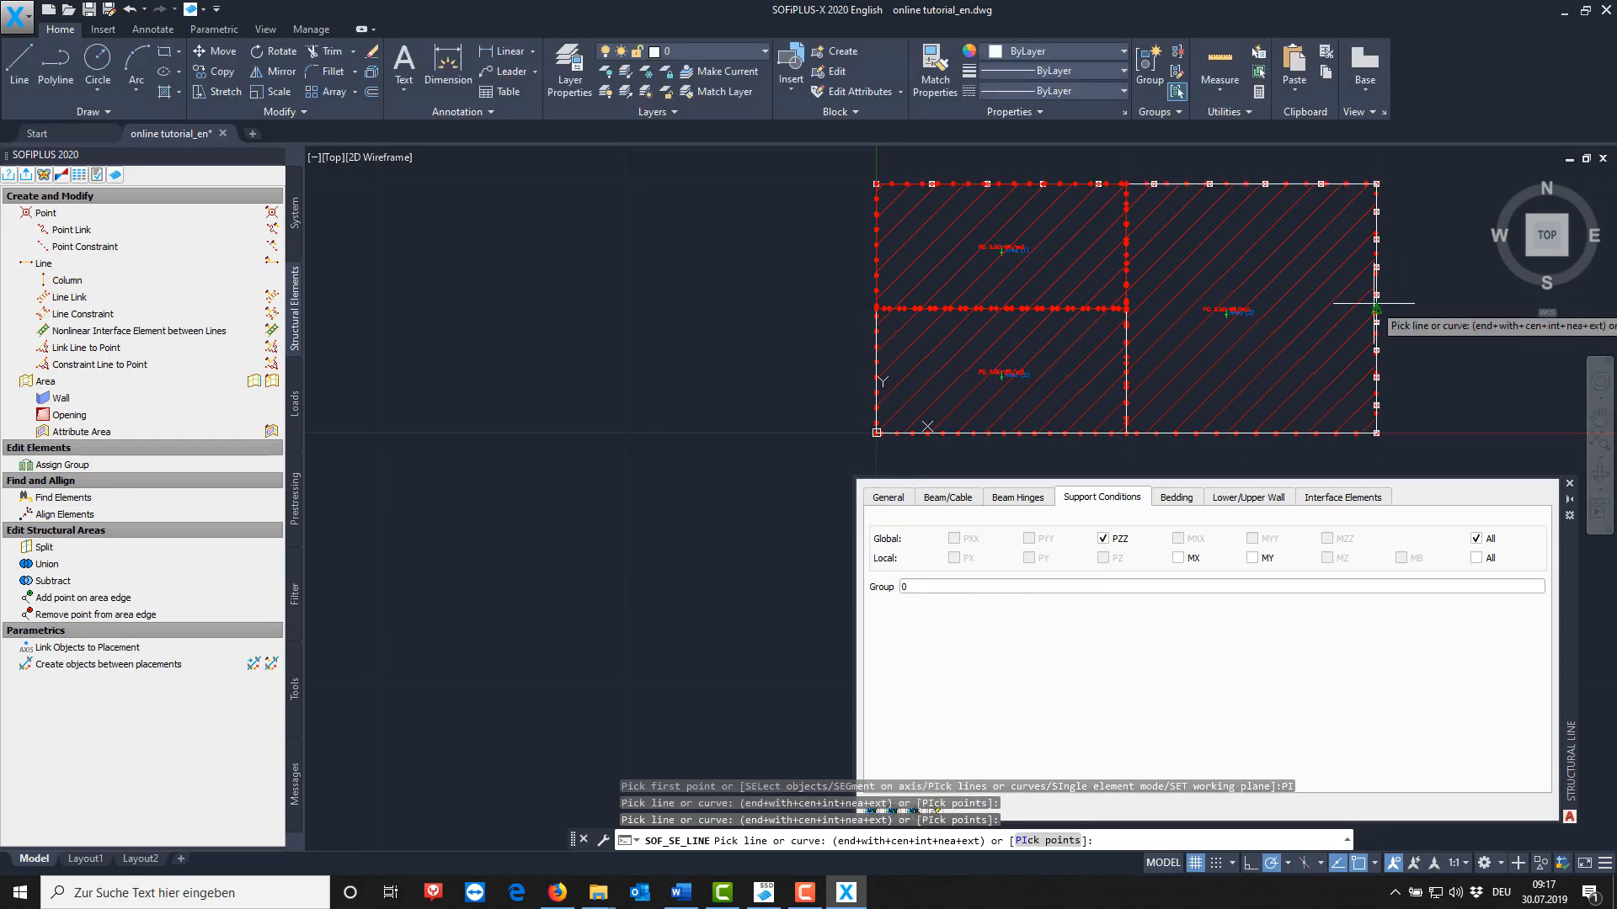
click(1253, 427)
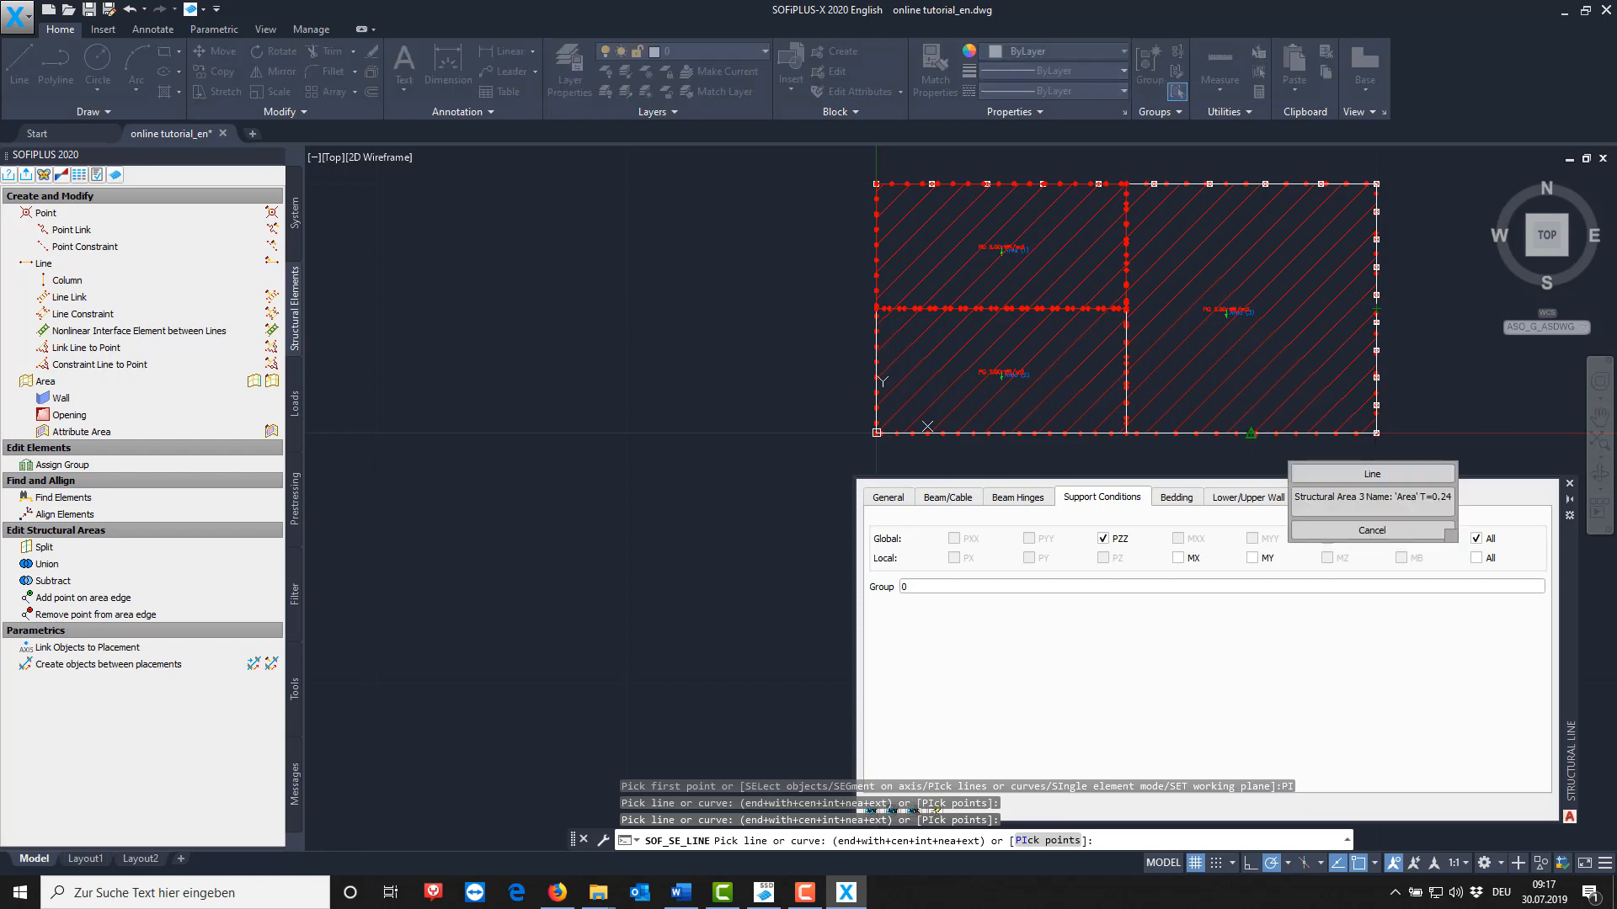
click(1337, 474)
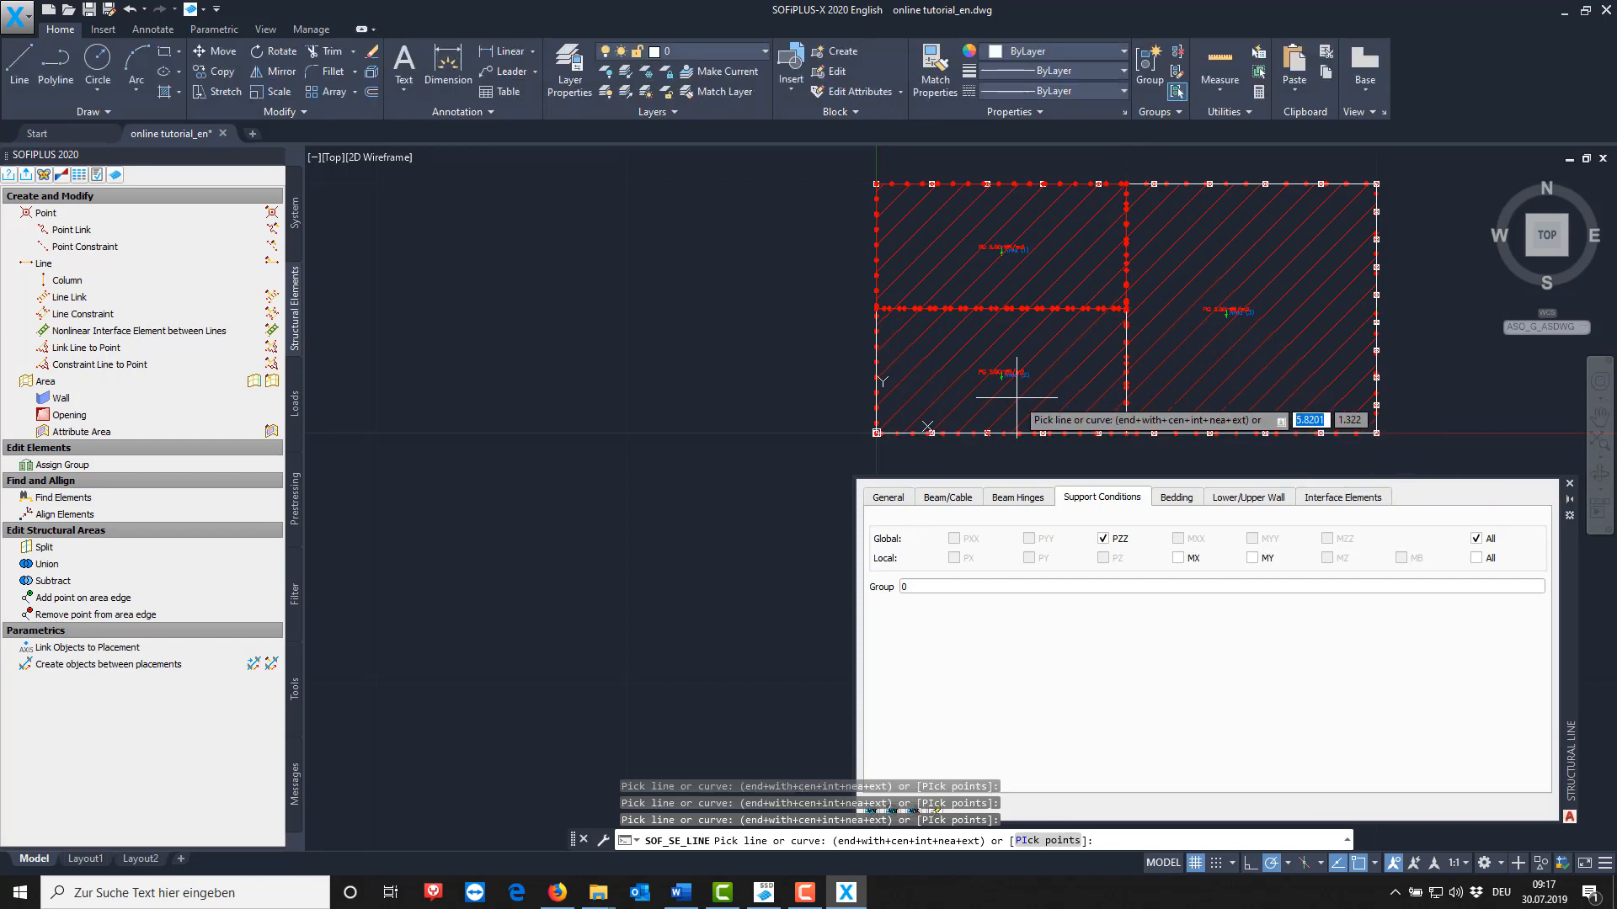
click(927, 427)
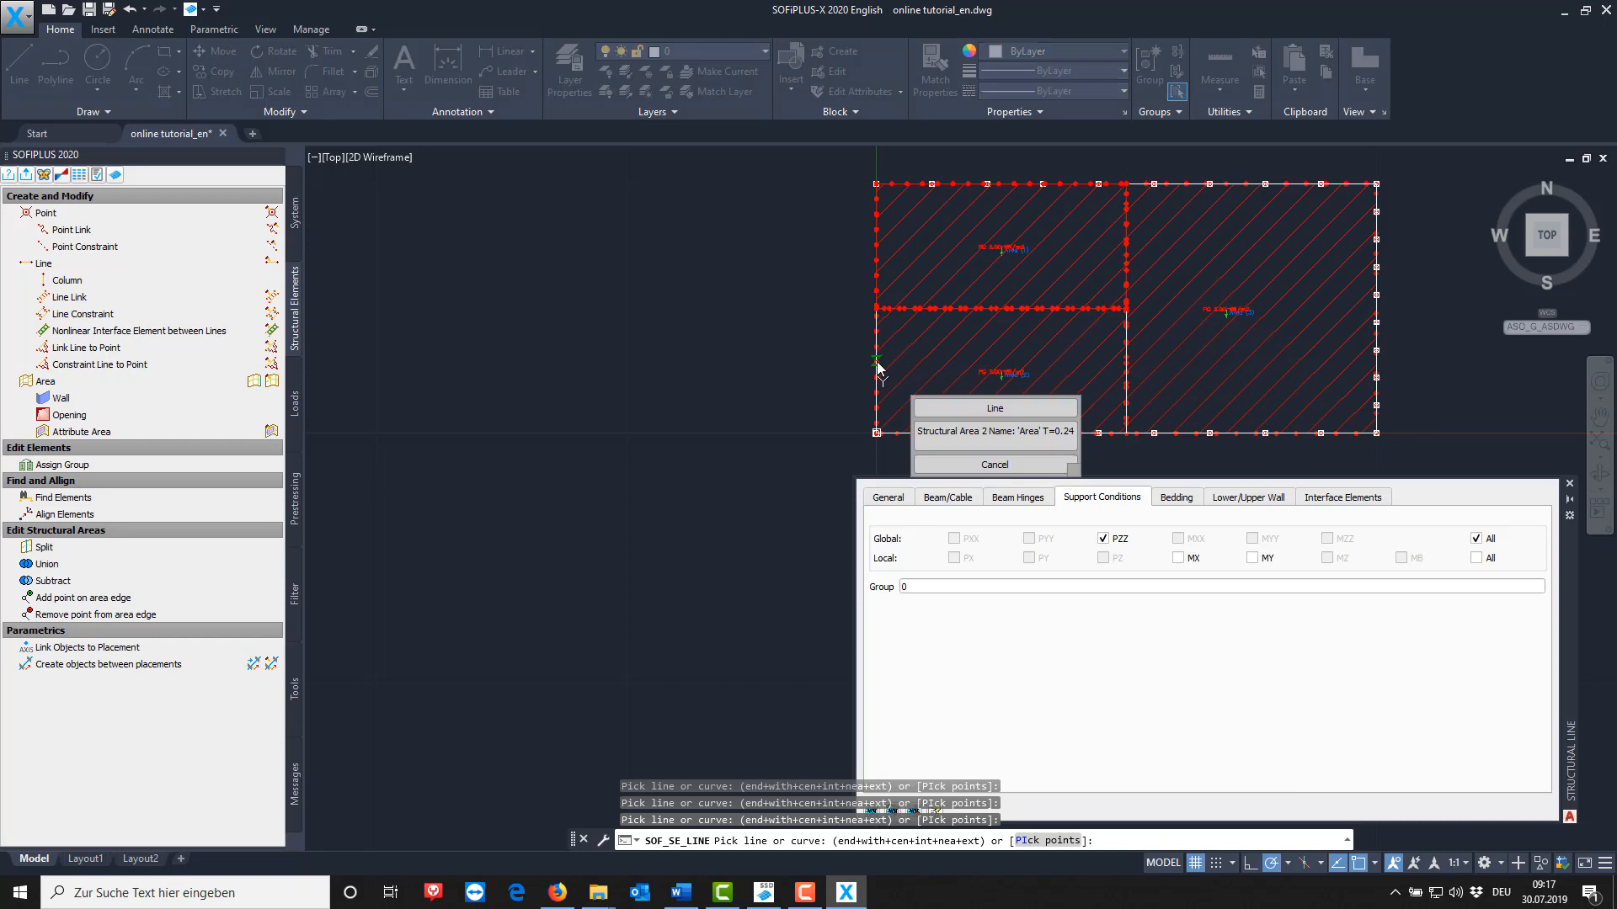
click(931, 408)
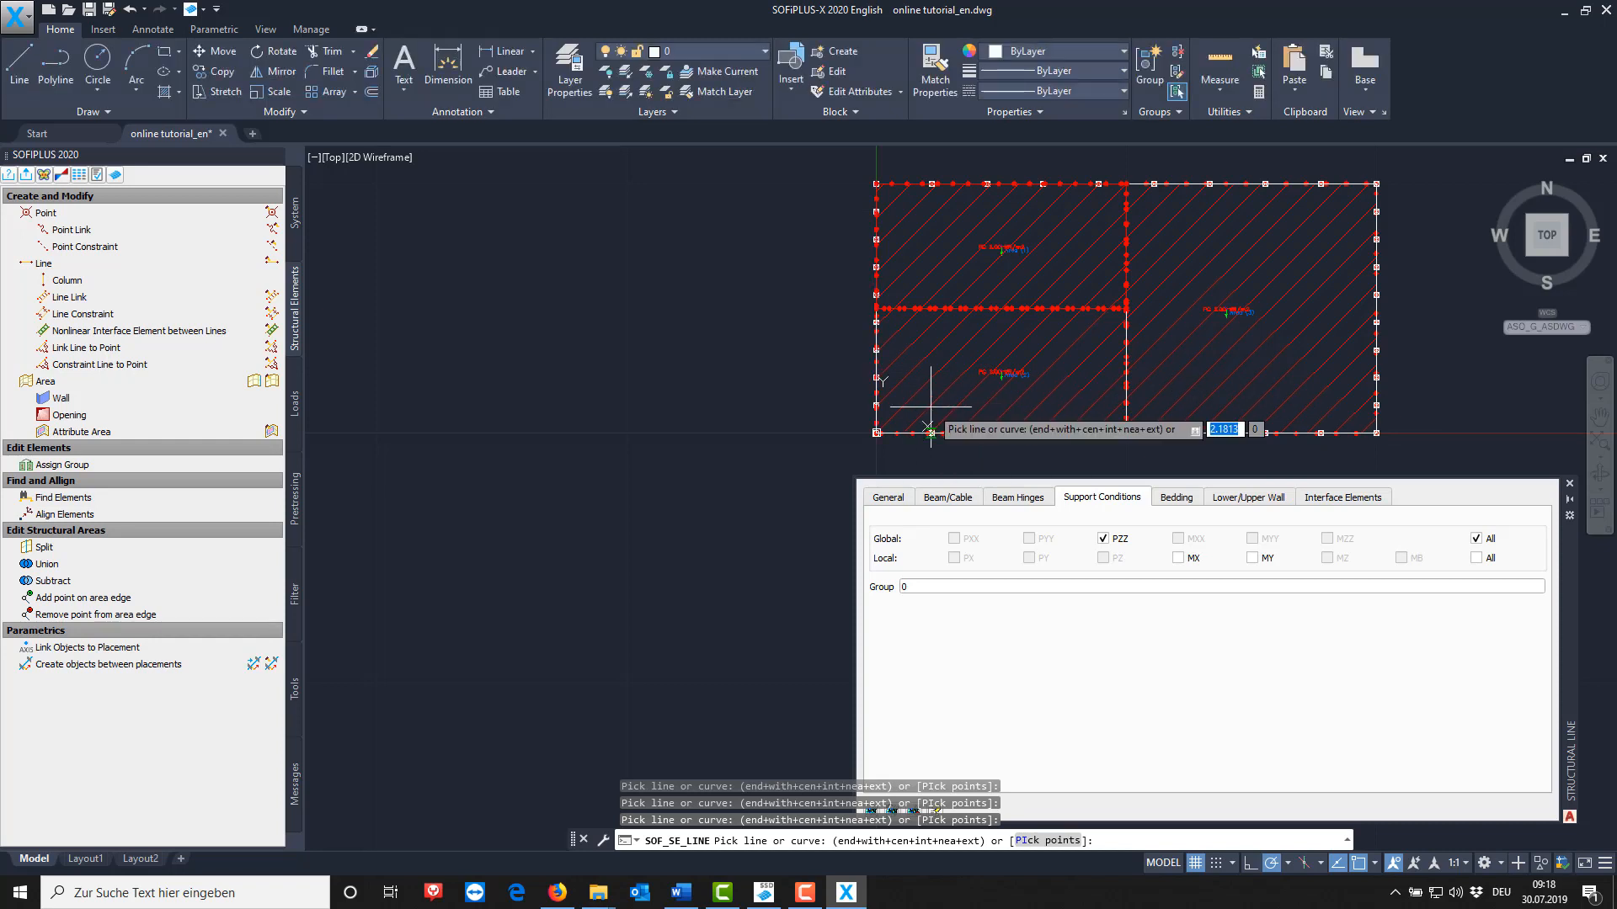
click(1126, 356)
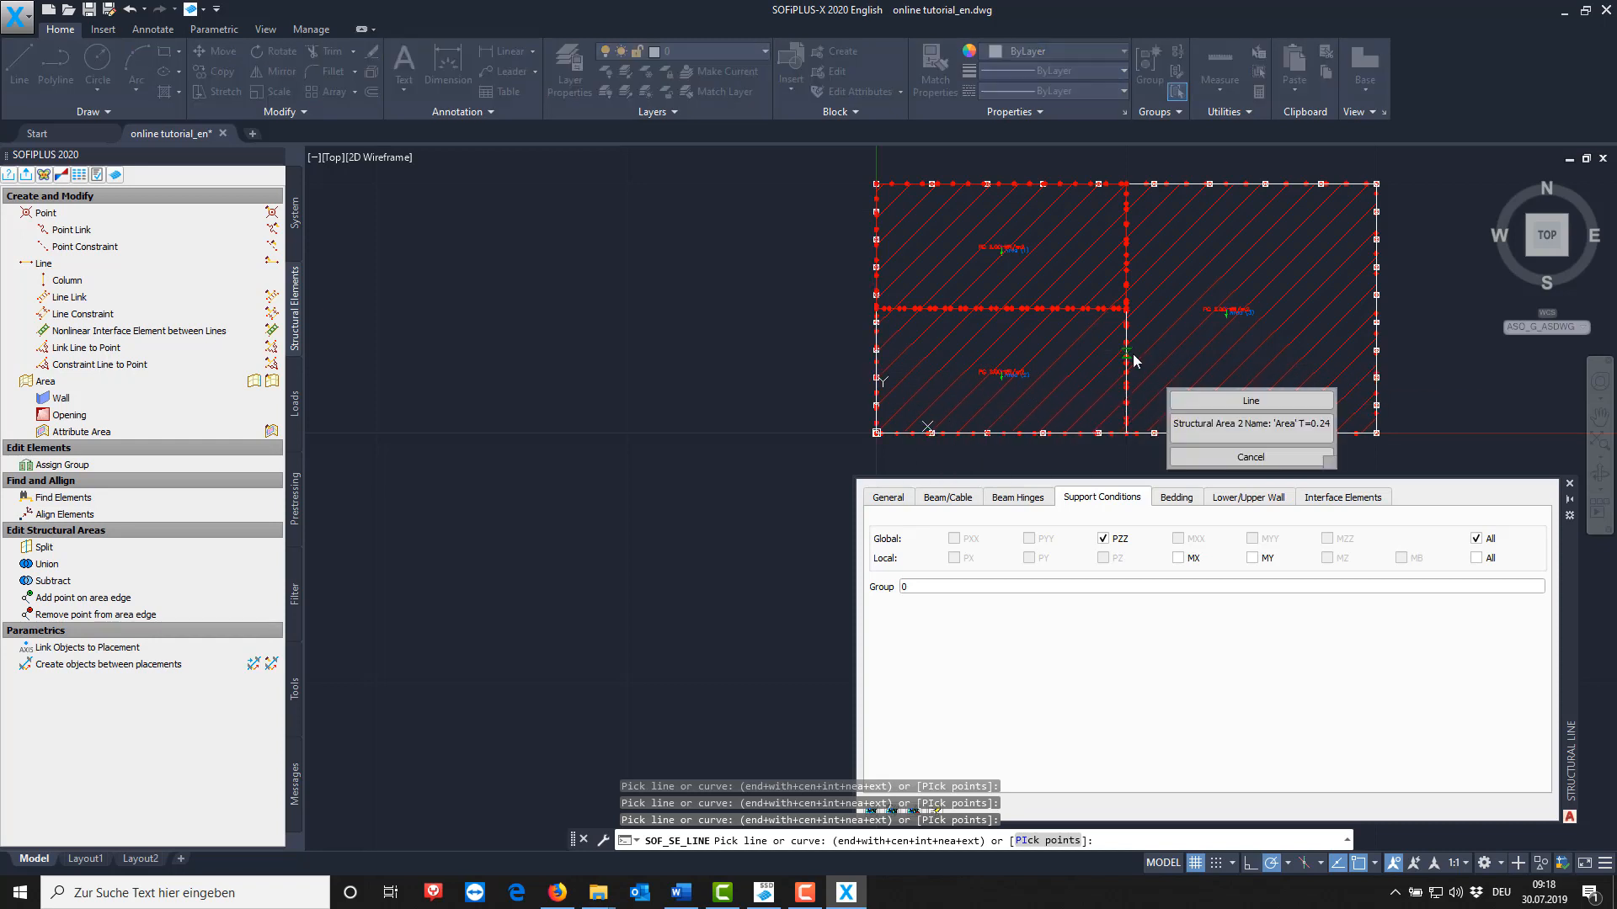
click(1200, 407)
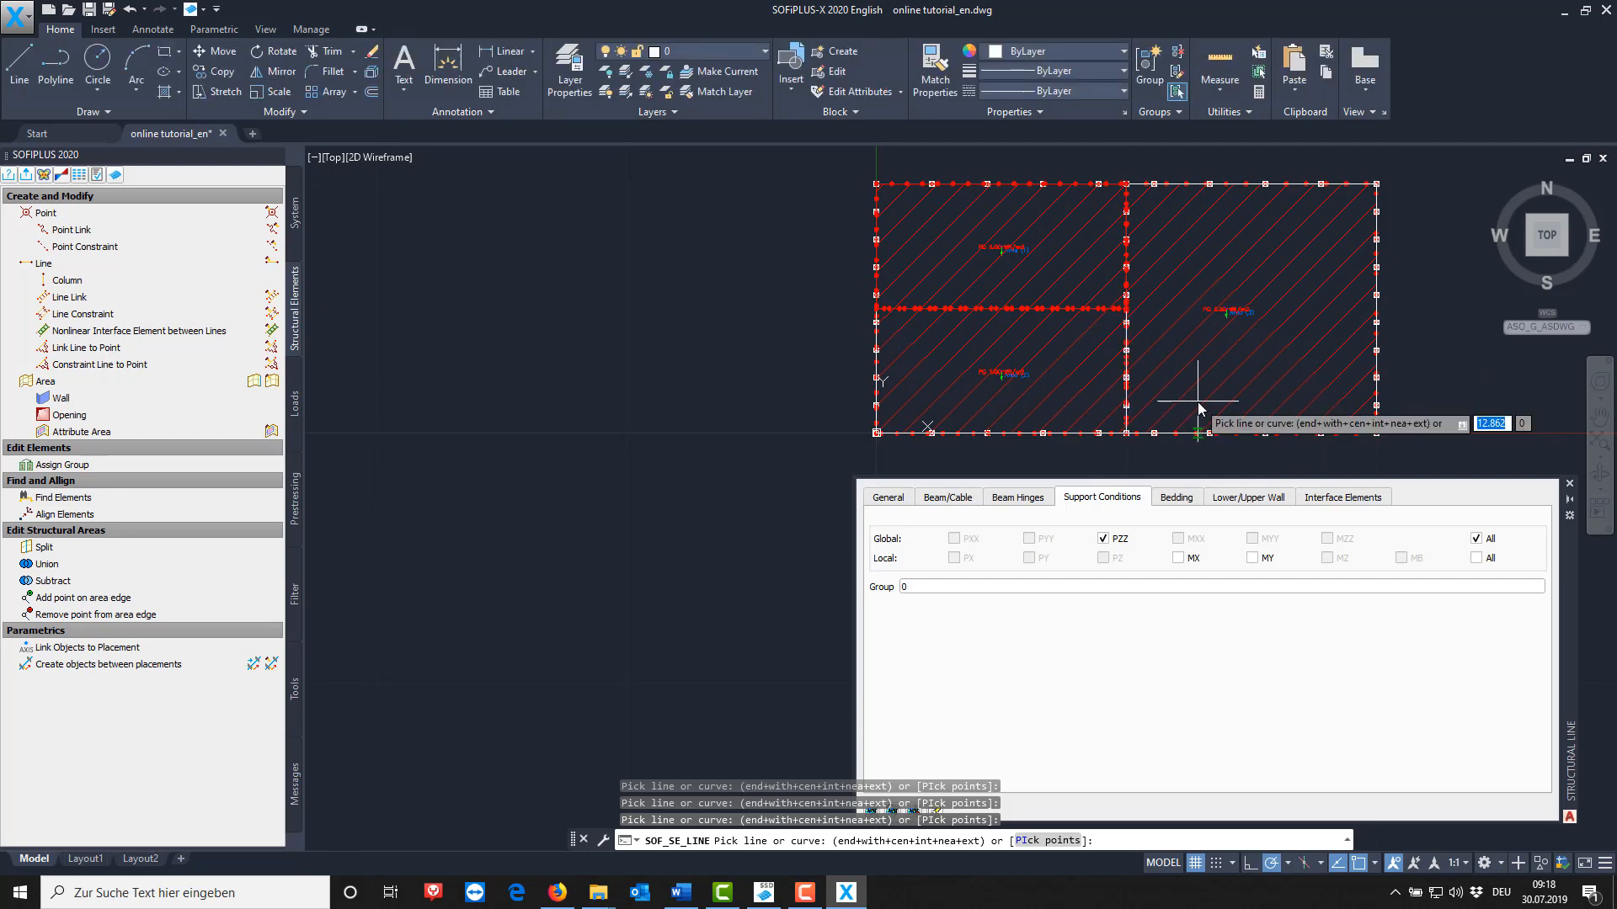
click(1568, 483)
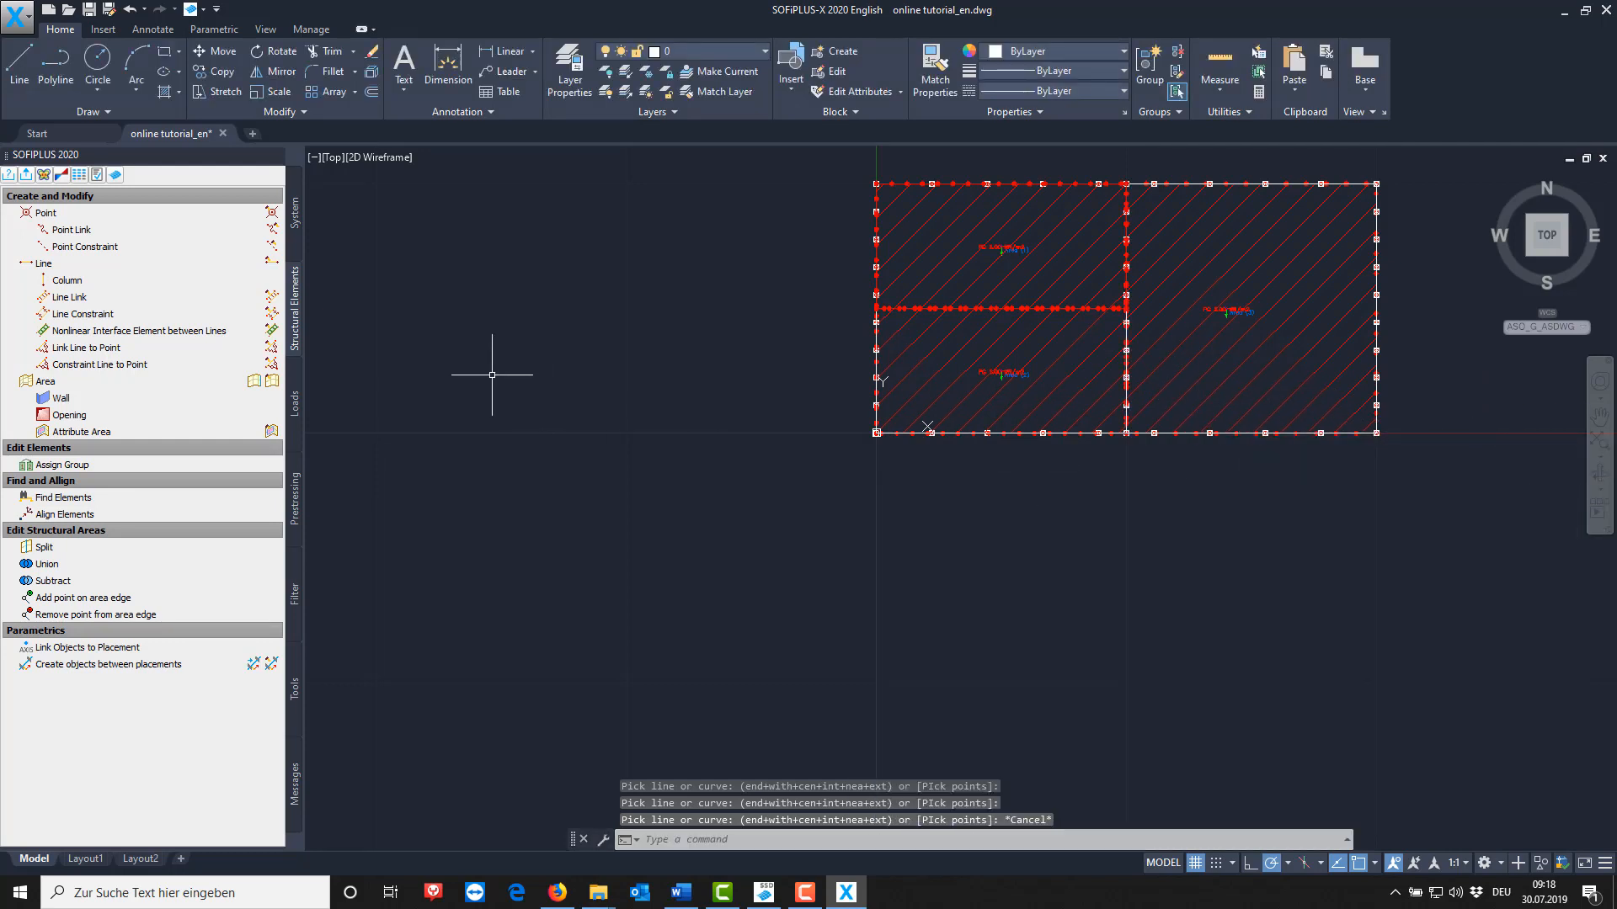
Set up a new structural line as a centric beam with the T-beam section 1000/600/300/240 mm at start and end.
click(160, 266)
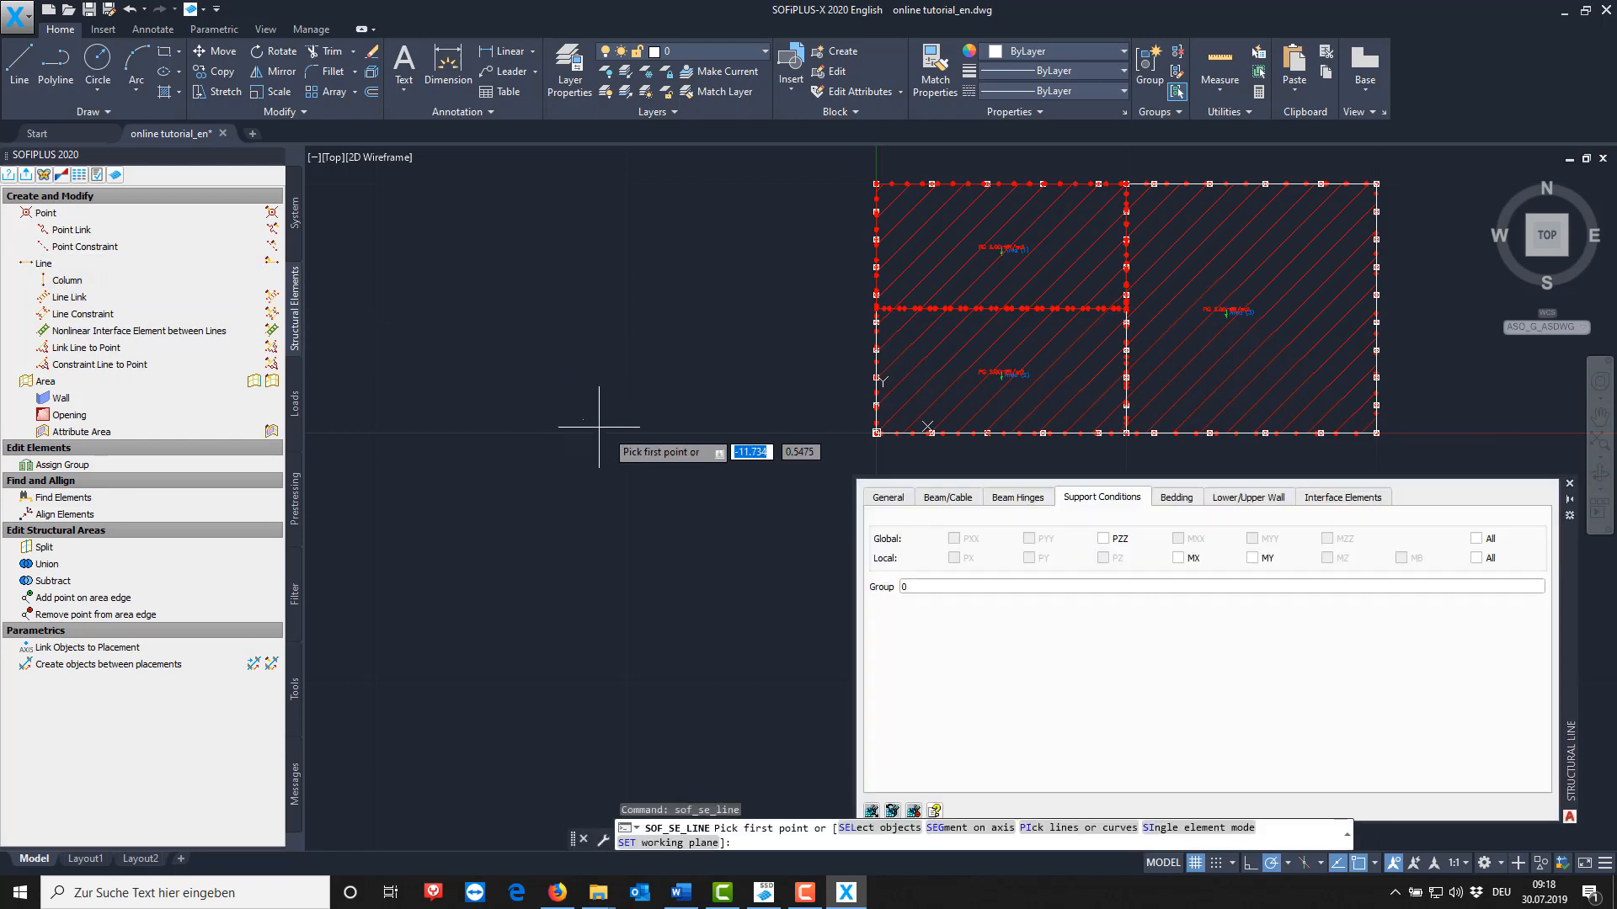
click(885, 501)
click(945, 499)
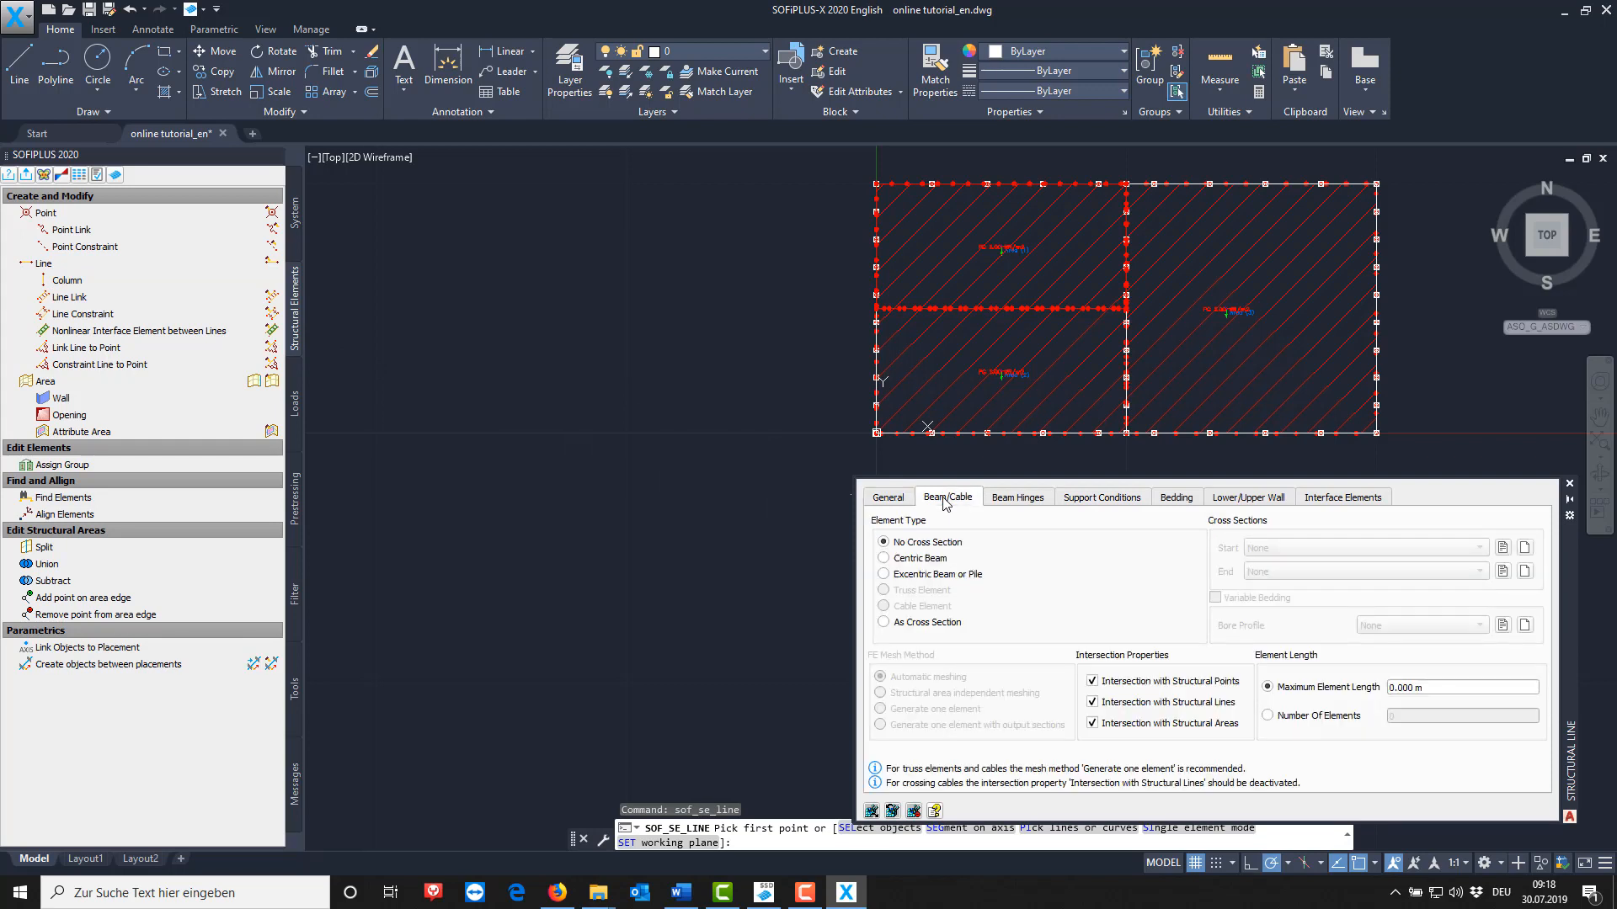
click(909, 560)
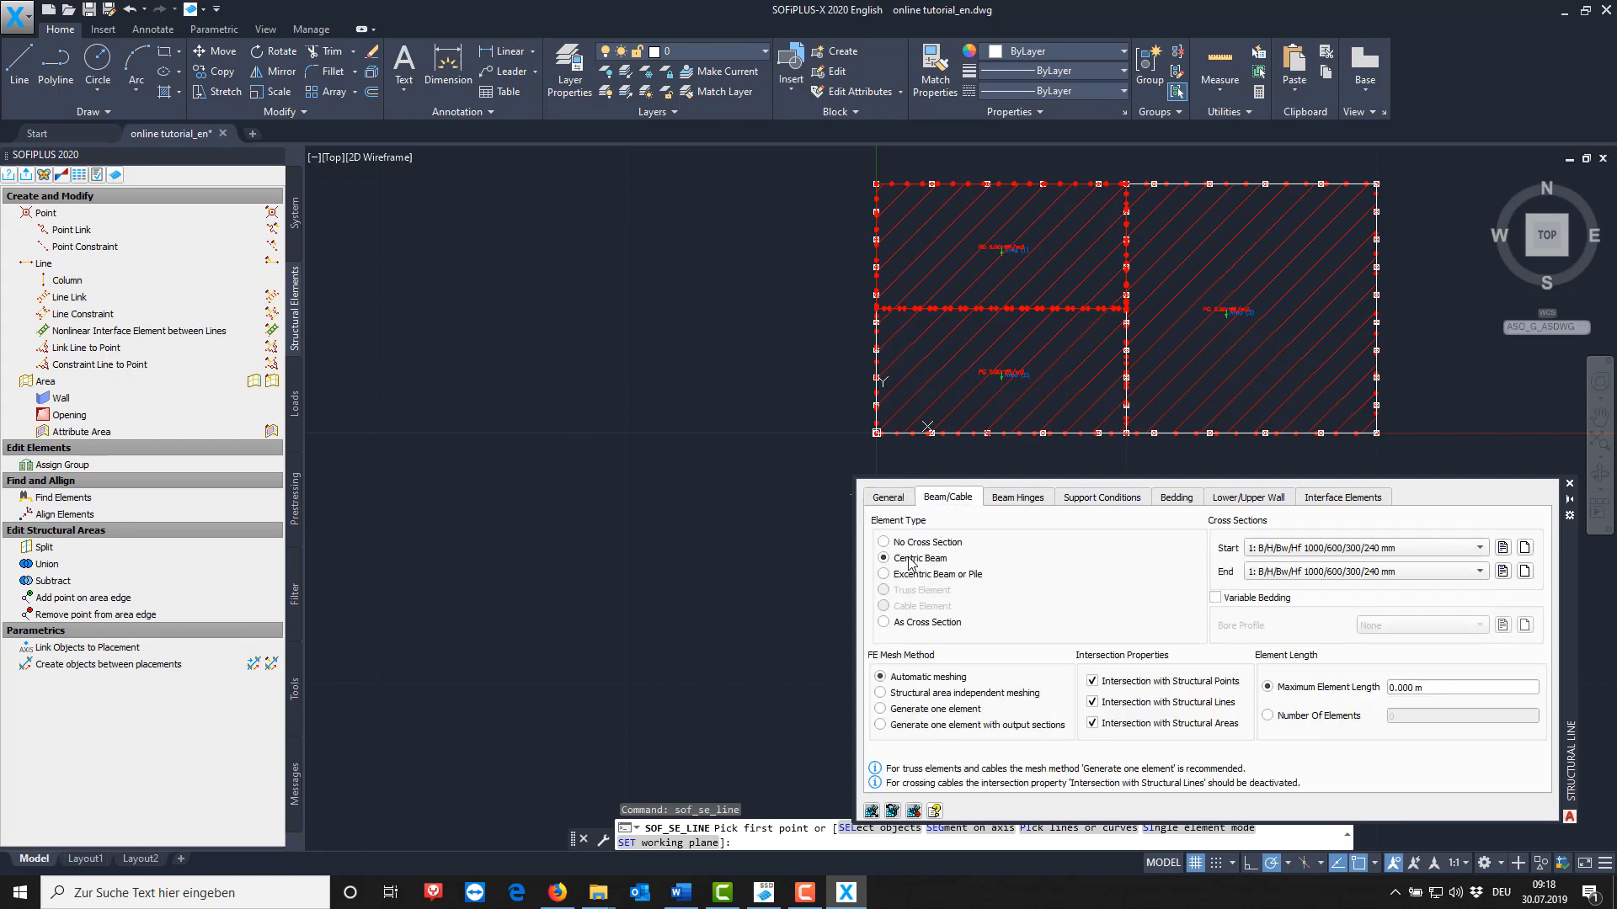
click(1481, 549)
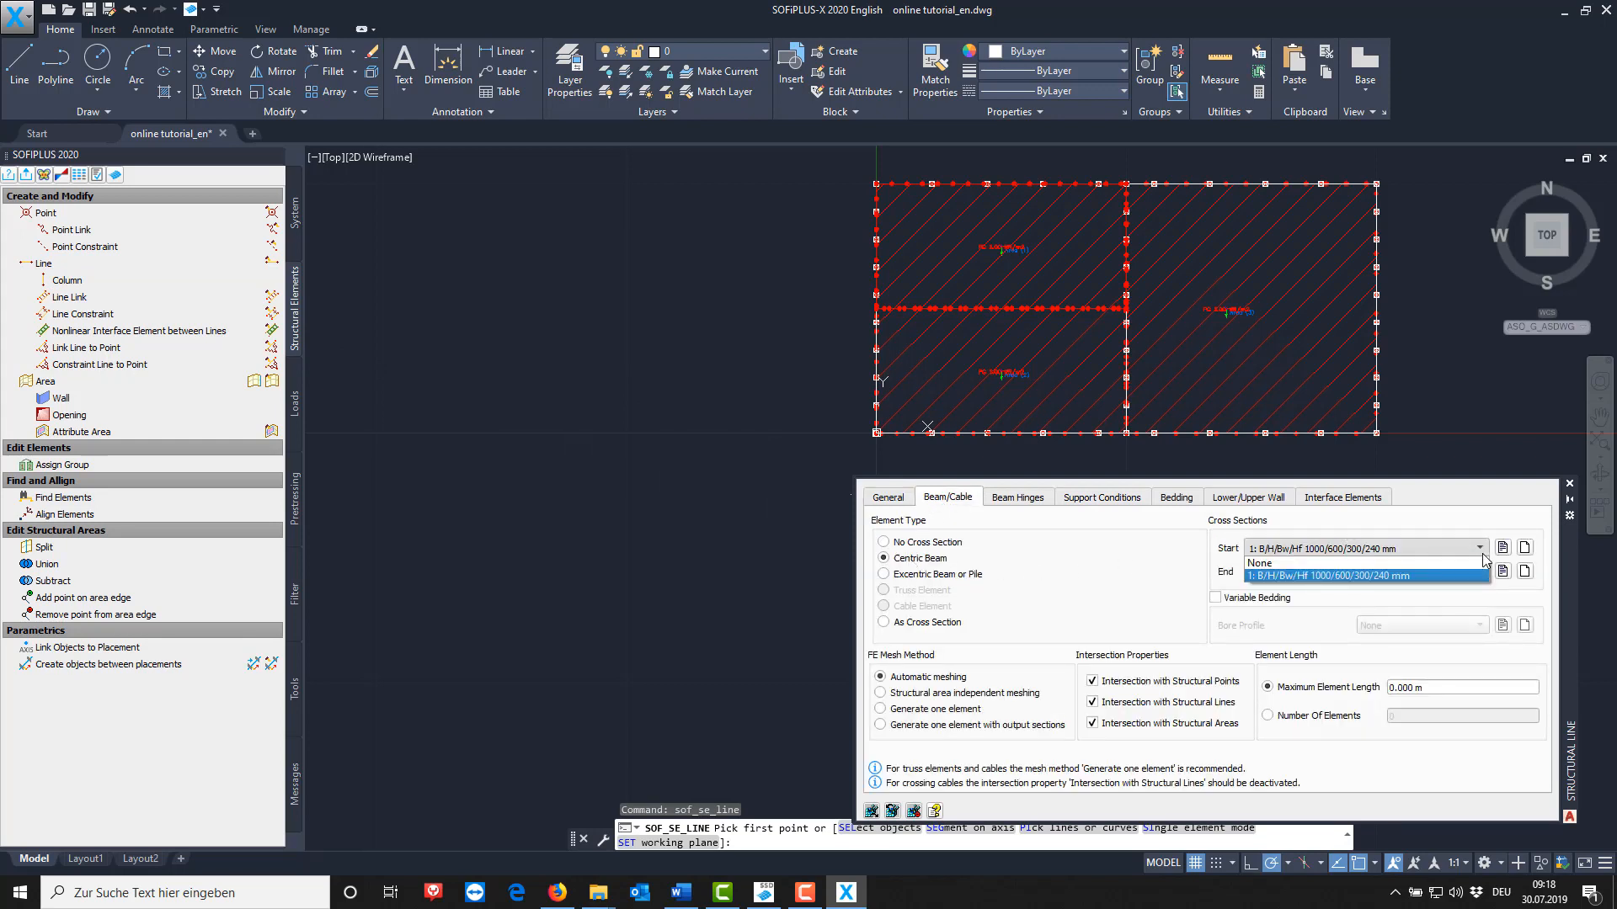
click(1482, 553)
click(1478, 573)
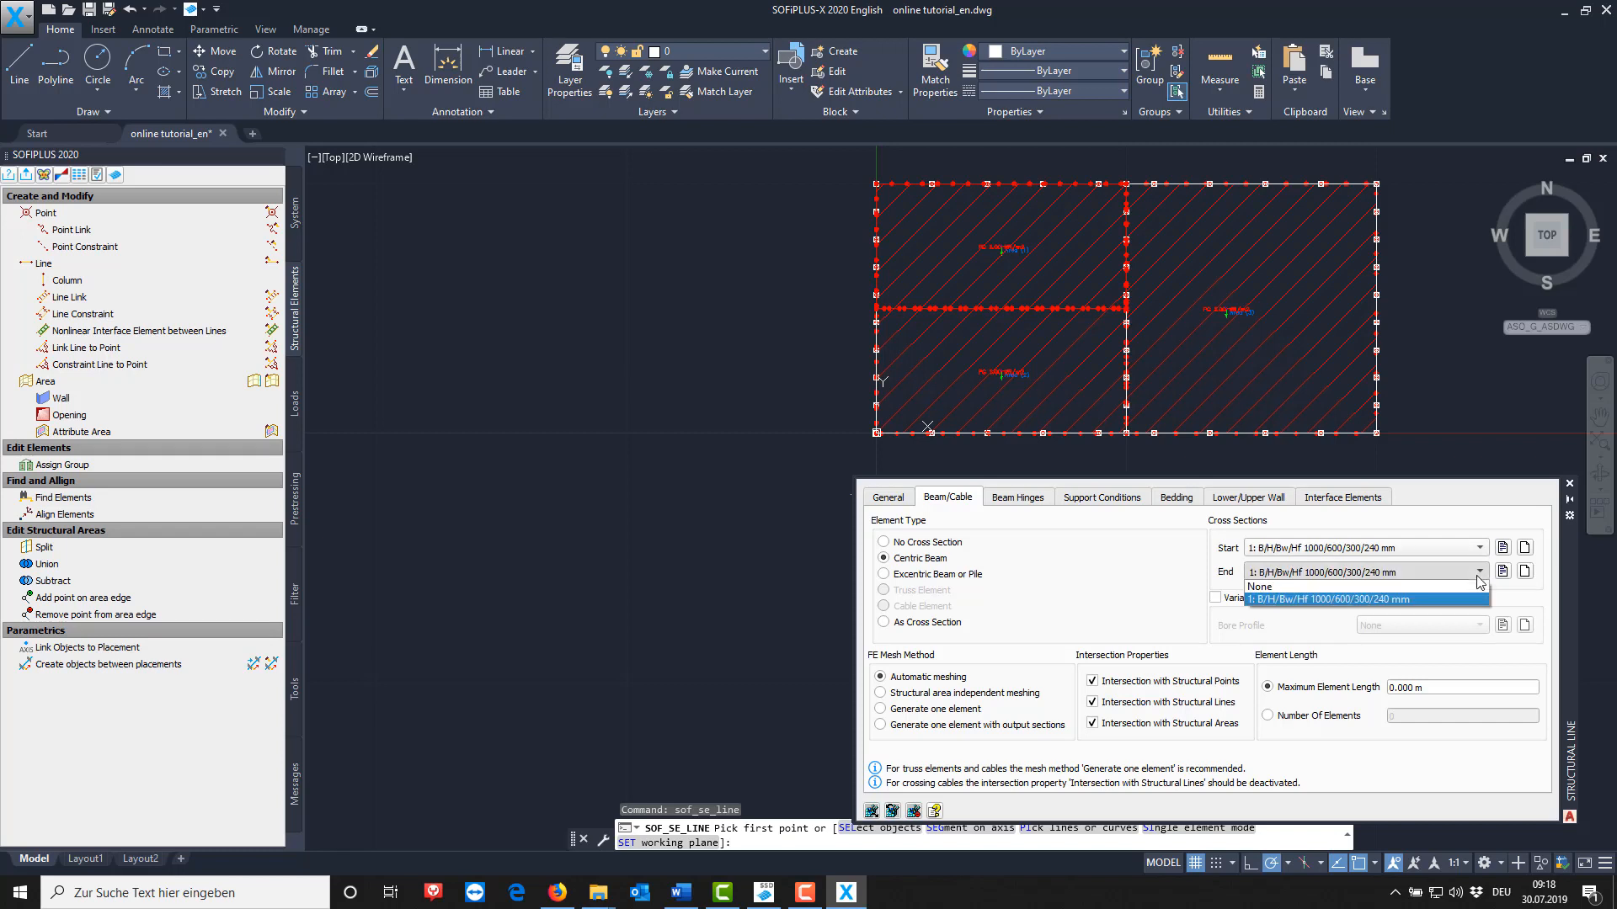
click(1479, 578)
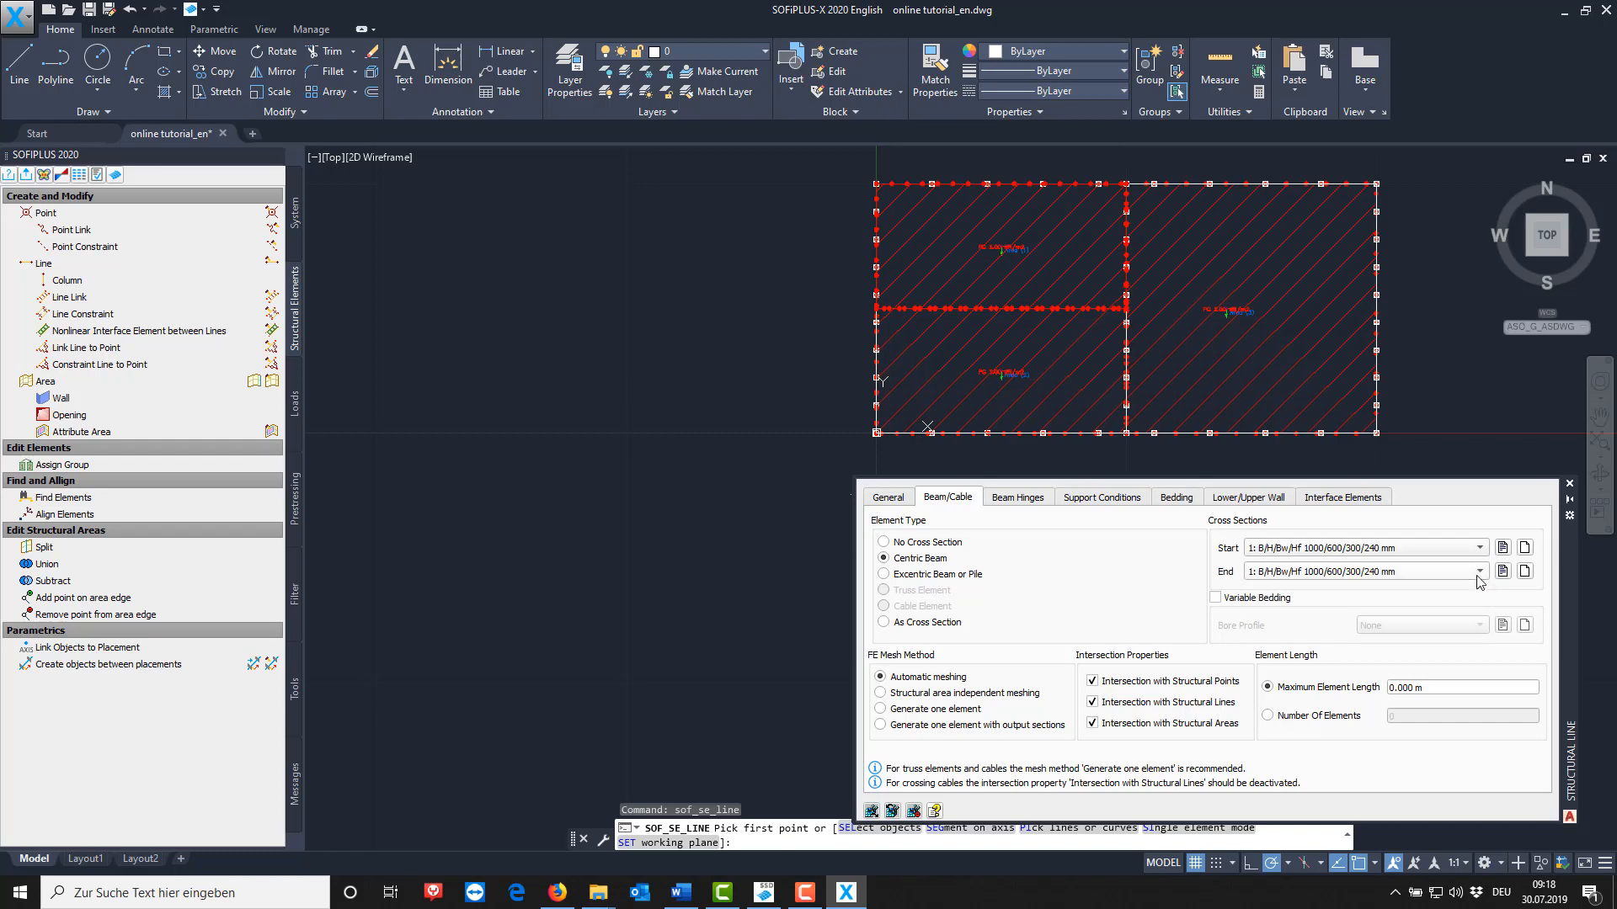
Create the T-beam by picking the existing horizontal line between the two smaller slab areas, and end the command.
right_click(722, 319)
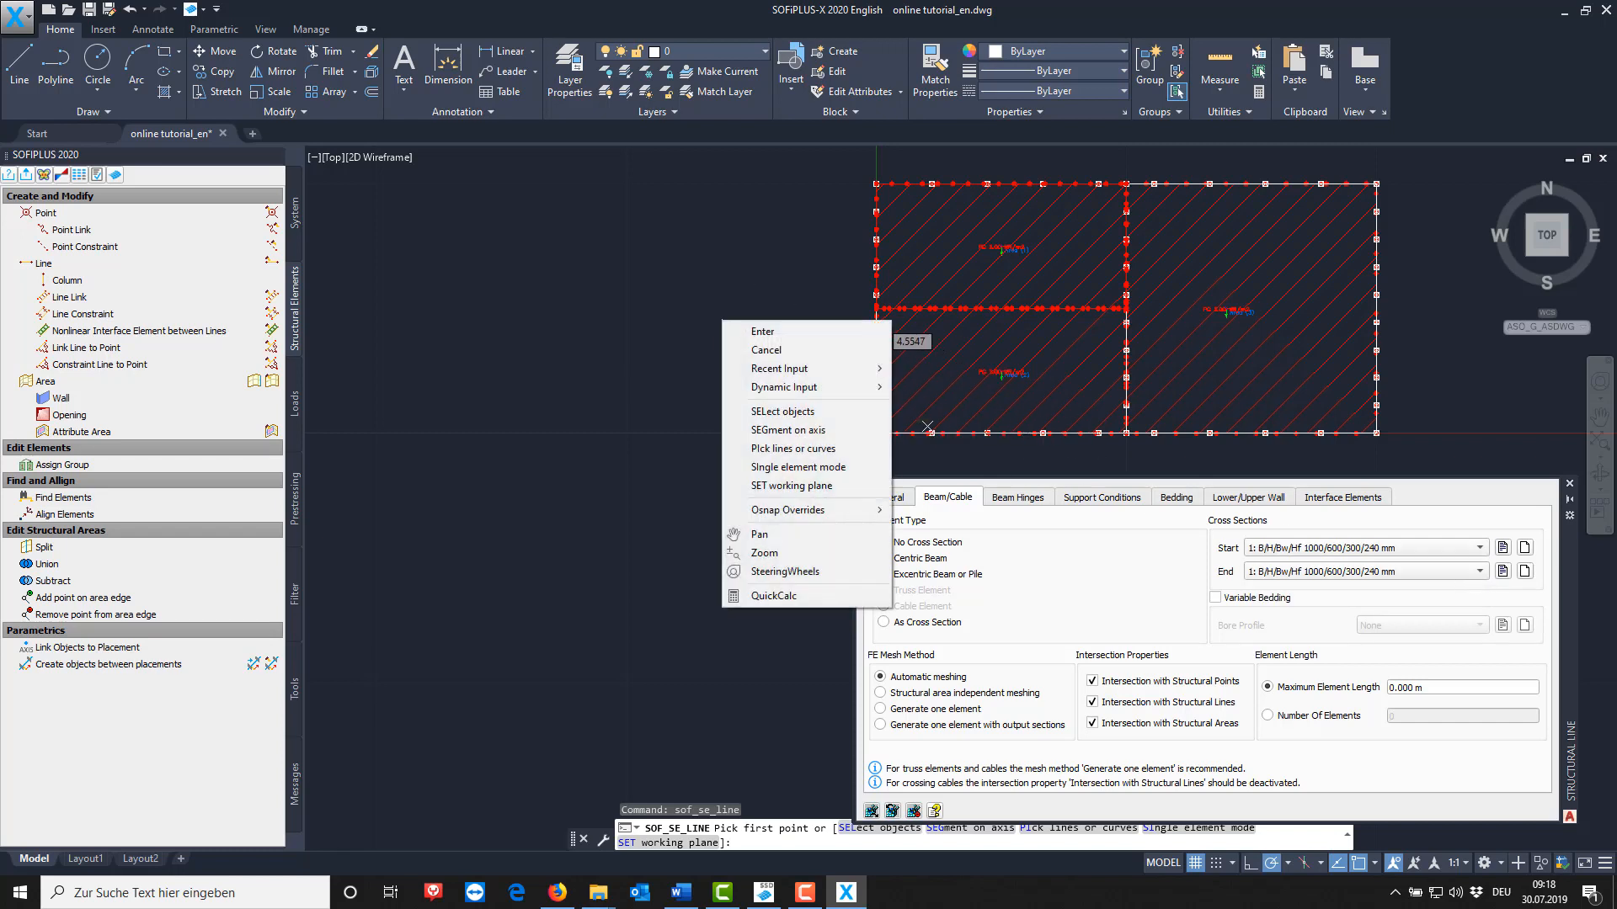
click(744, 452)
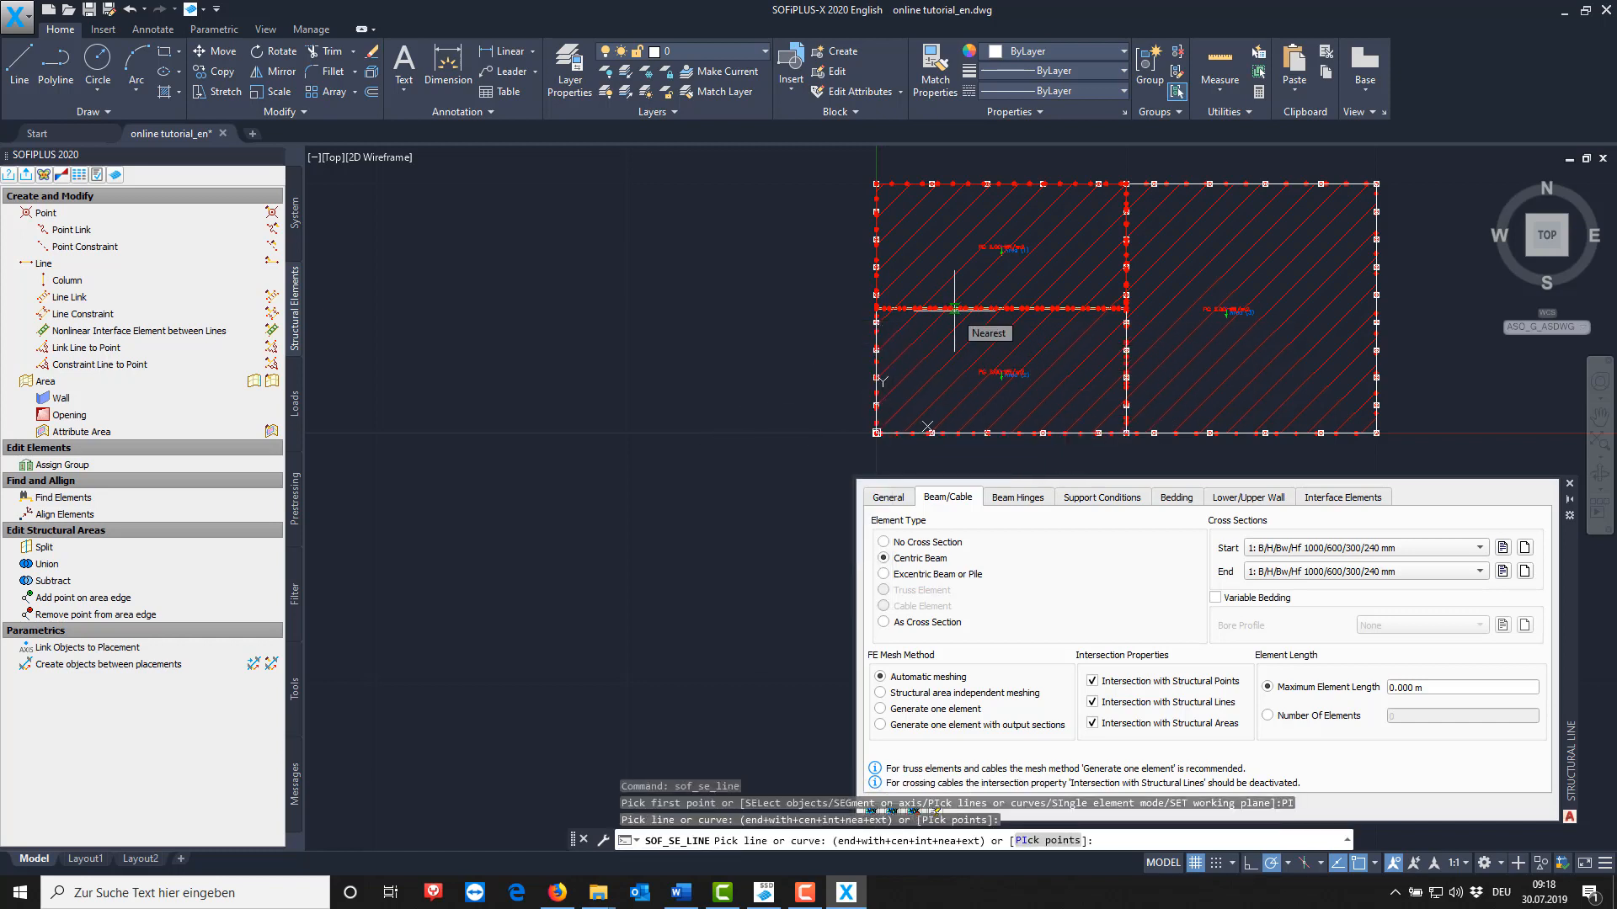
click(1570, 484)
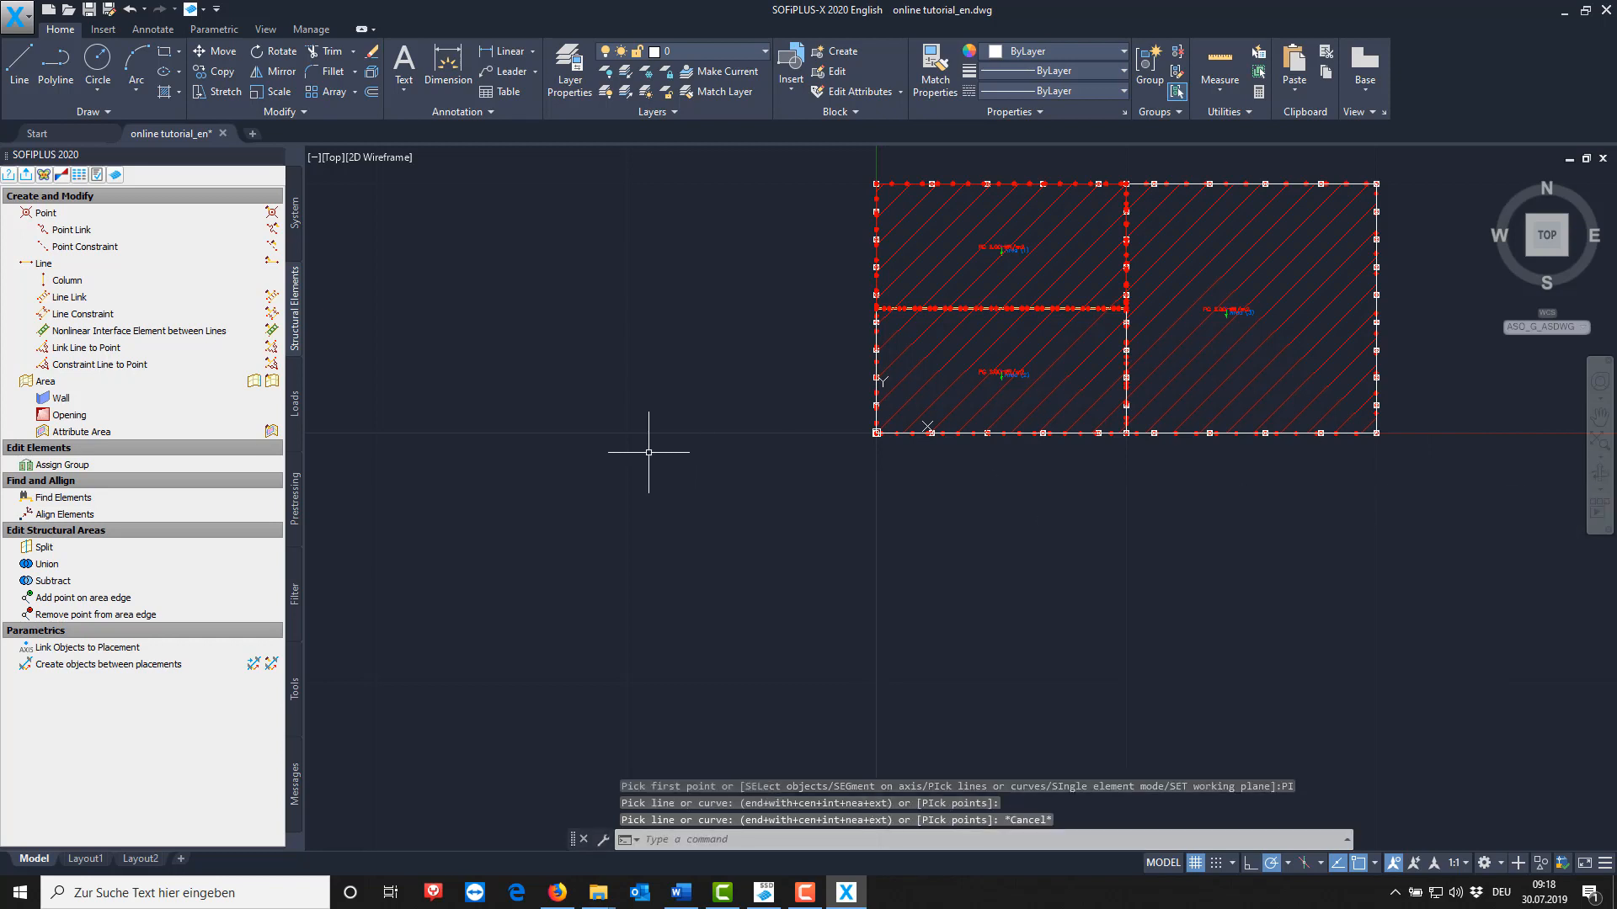
Start a structural point with a vertical lower column and give it a circular section of 0.3 m diameter.
click(165, 215)
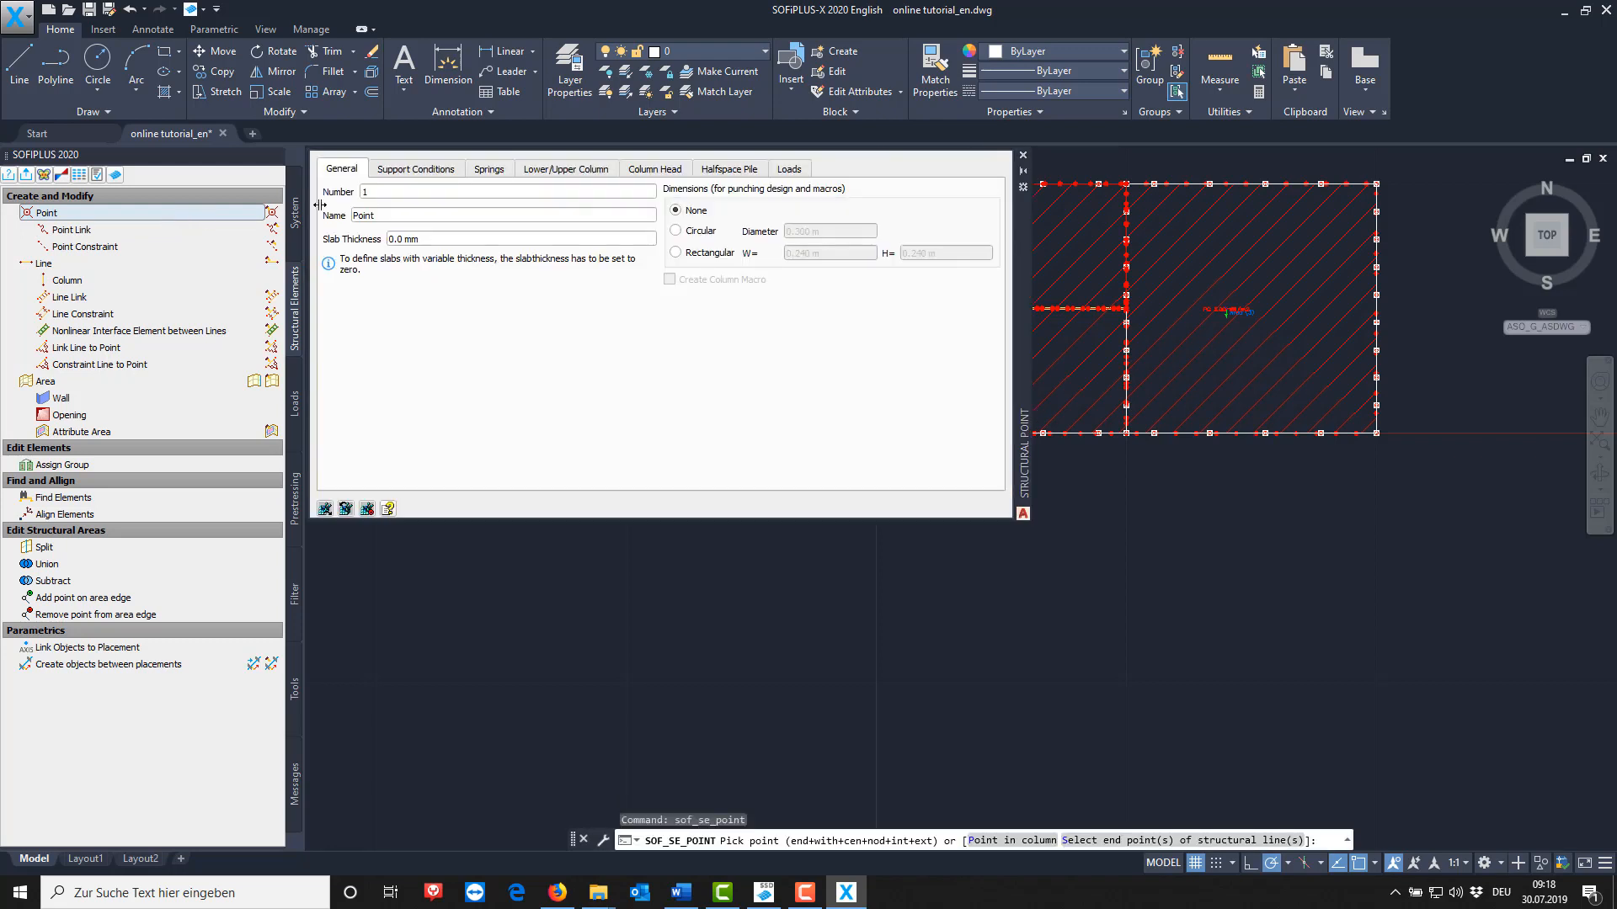
mouse_move(1021, 362)
mouse_down()
mouse_move(1241, 606)
mouse_move(1473, 661)
mouse_up()
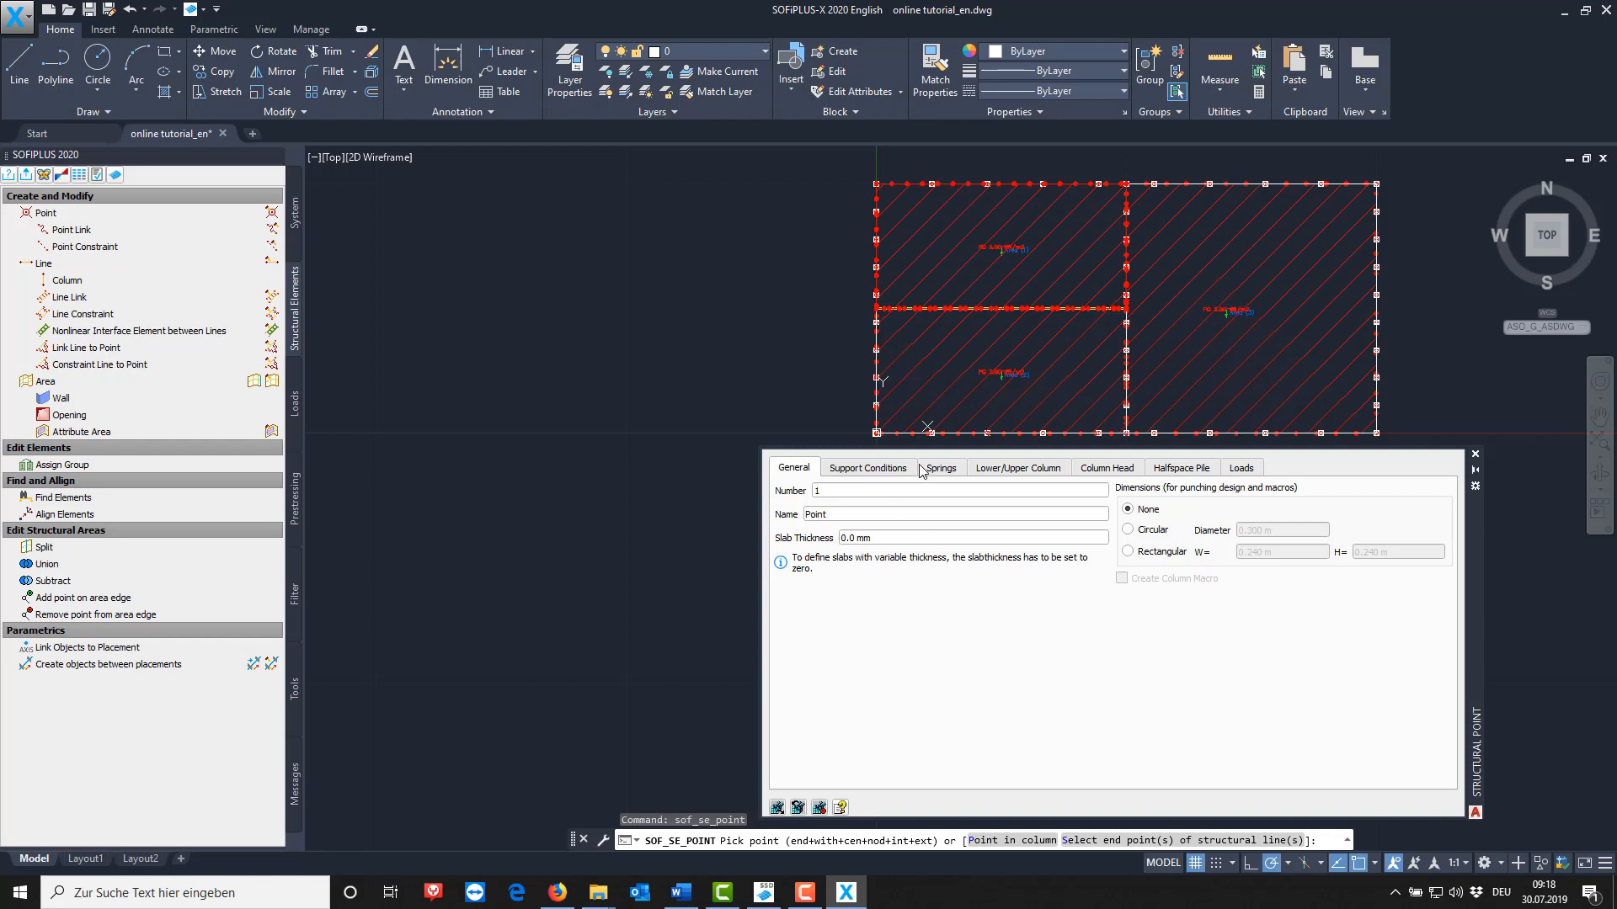
click(985, 470)
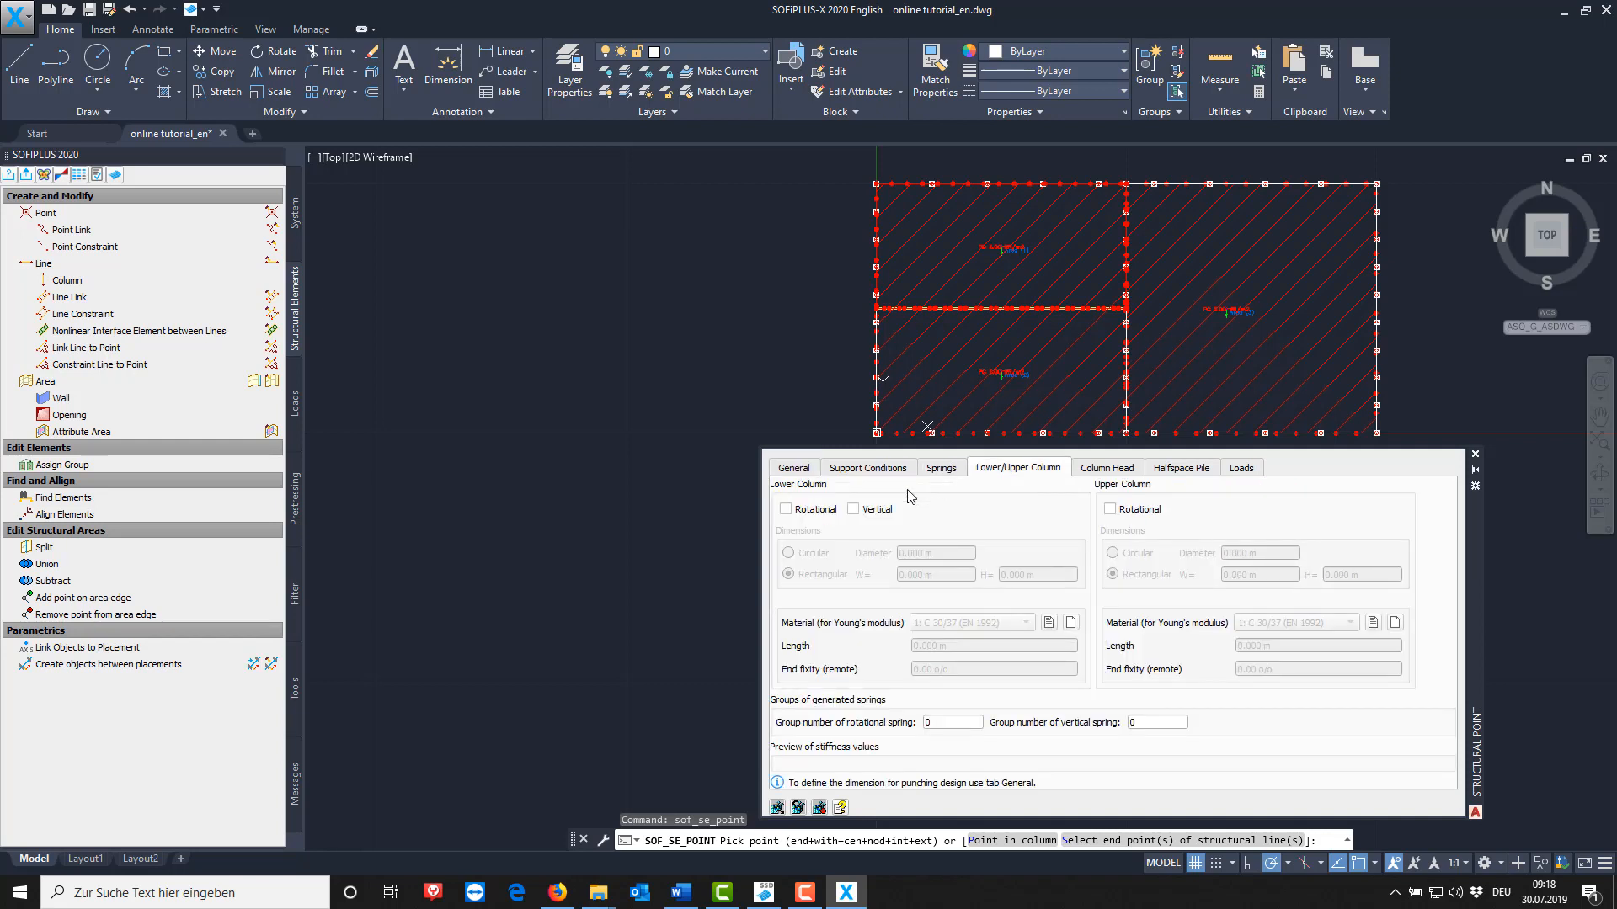
click(855, 509)
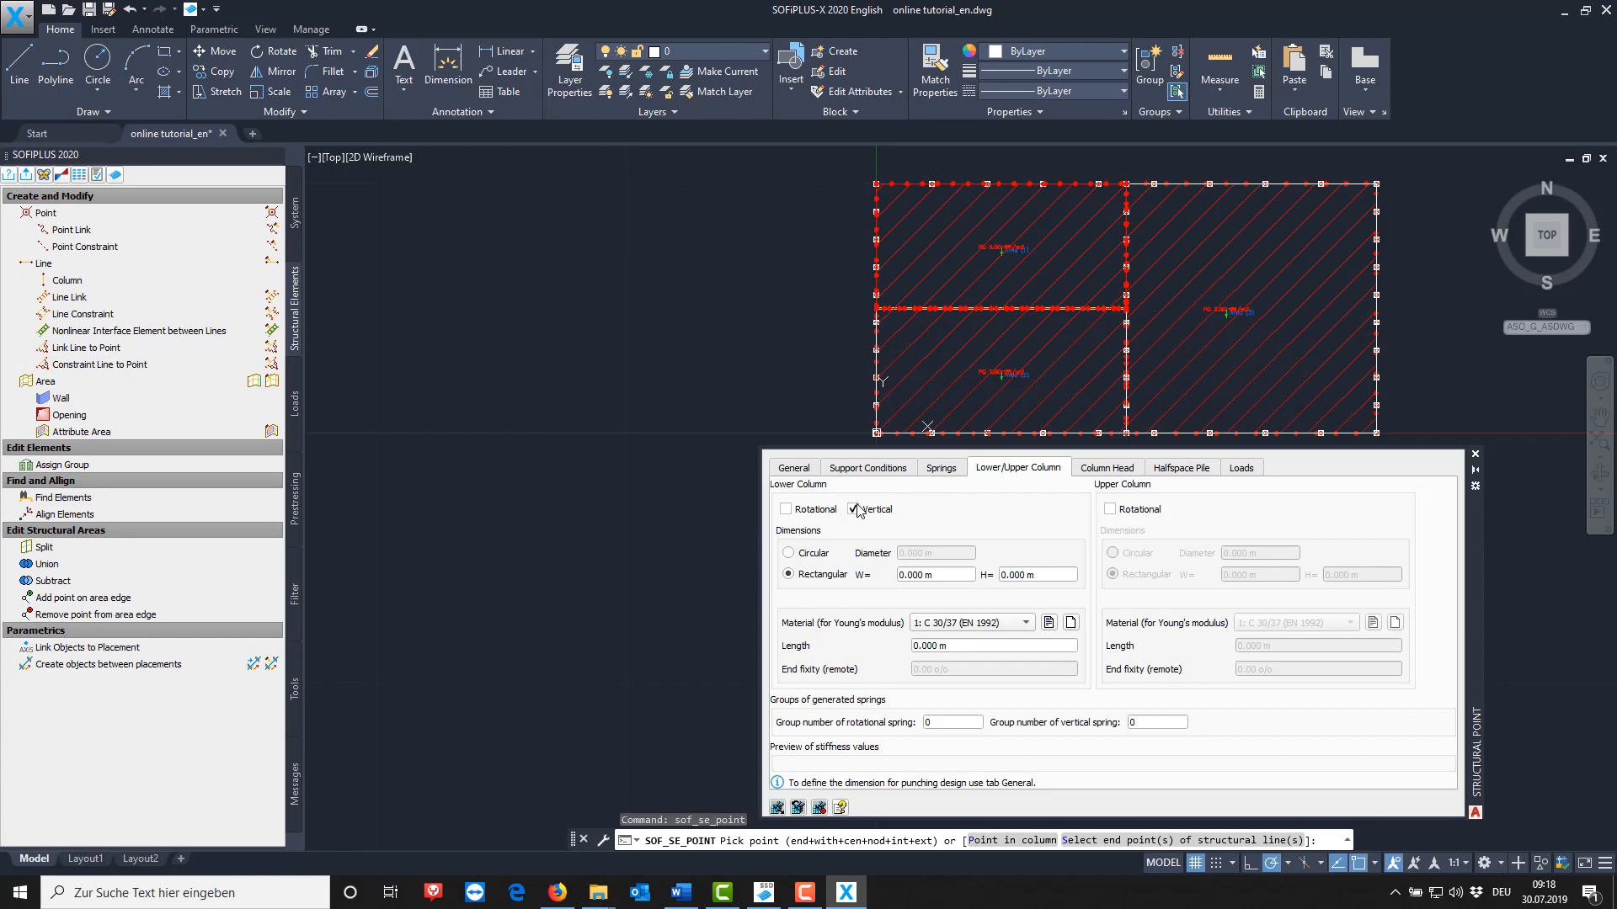
click(796, 554)
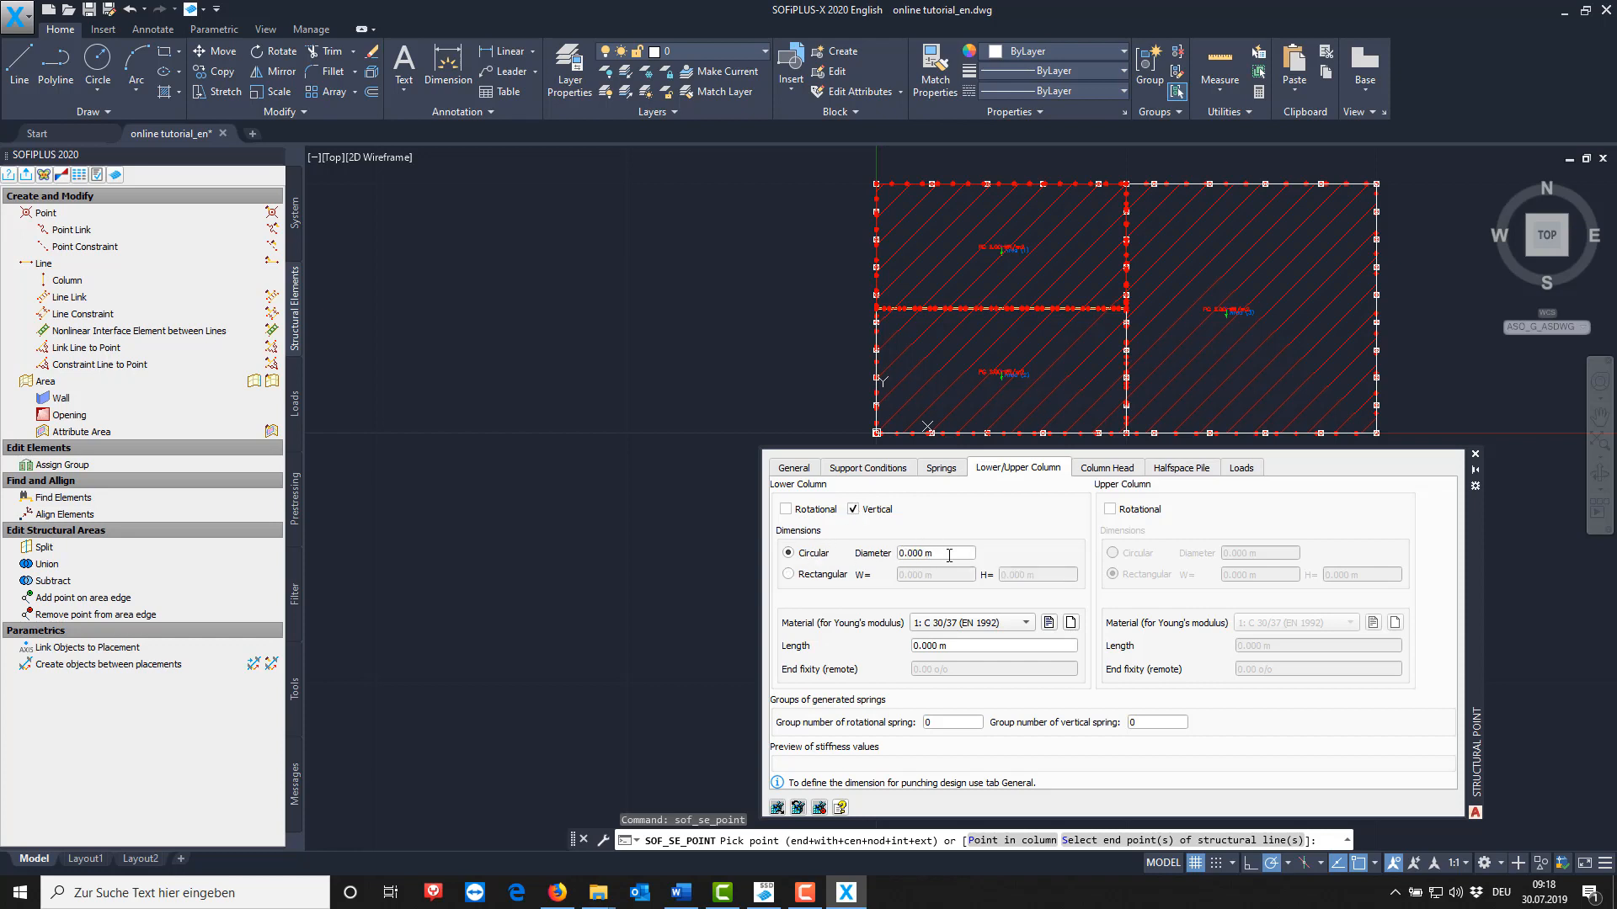
drag(949, 556, 896, 556)
text(0)
Keep C 30/37 as the lower column's material and set its length to 3 m.
click(1026, 623)
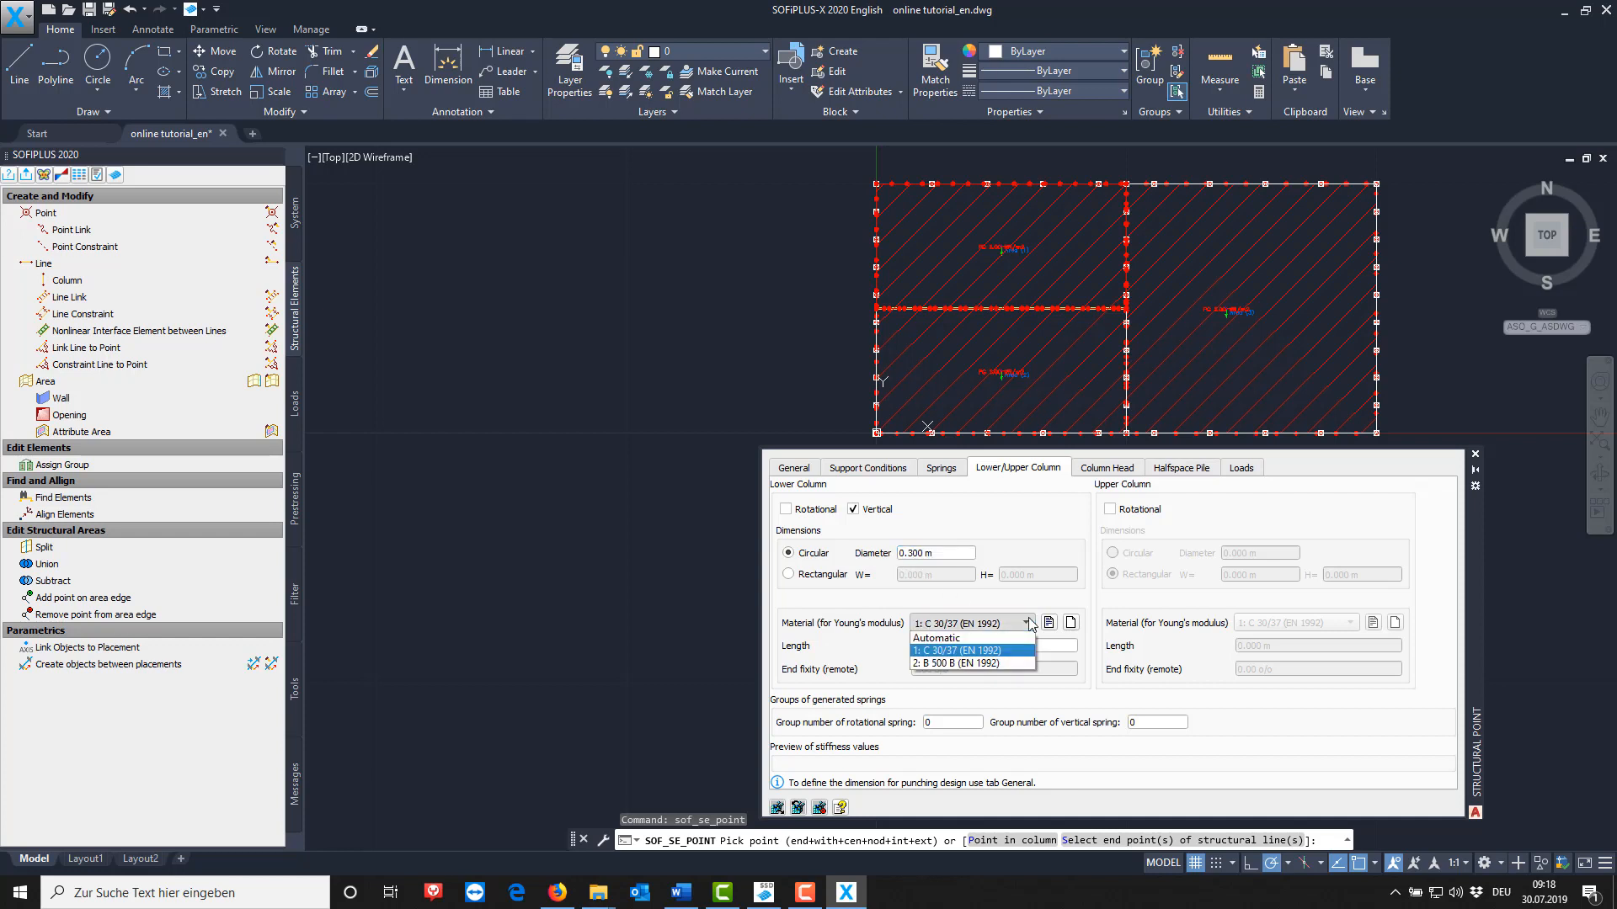
click(1026, 623)
click(1011, 646)
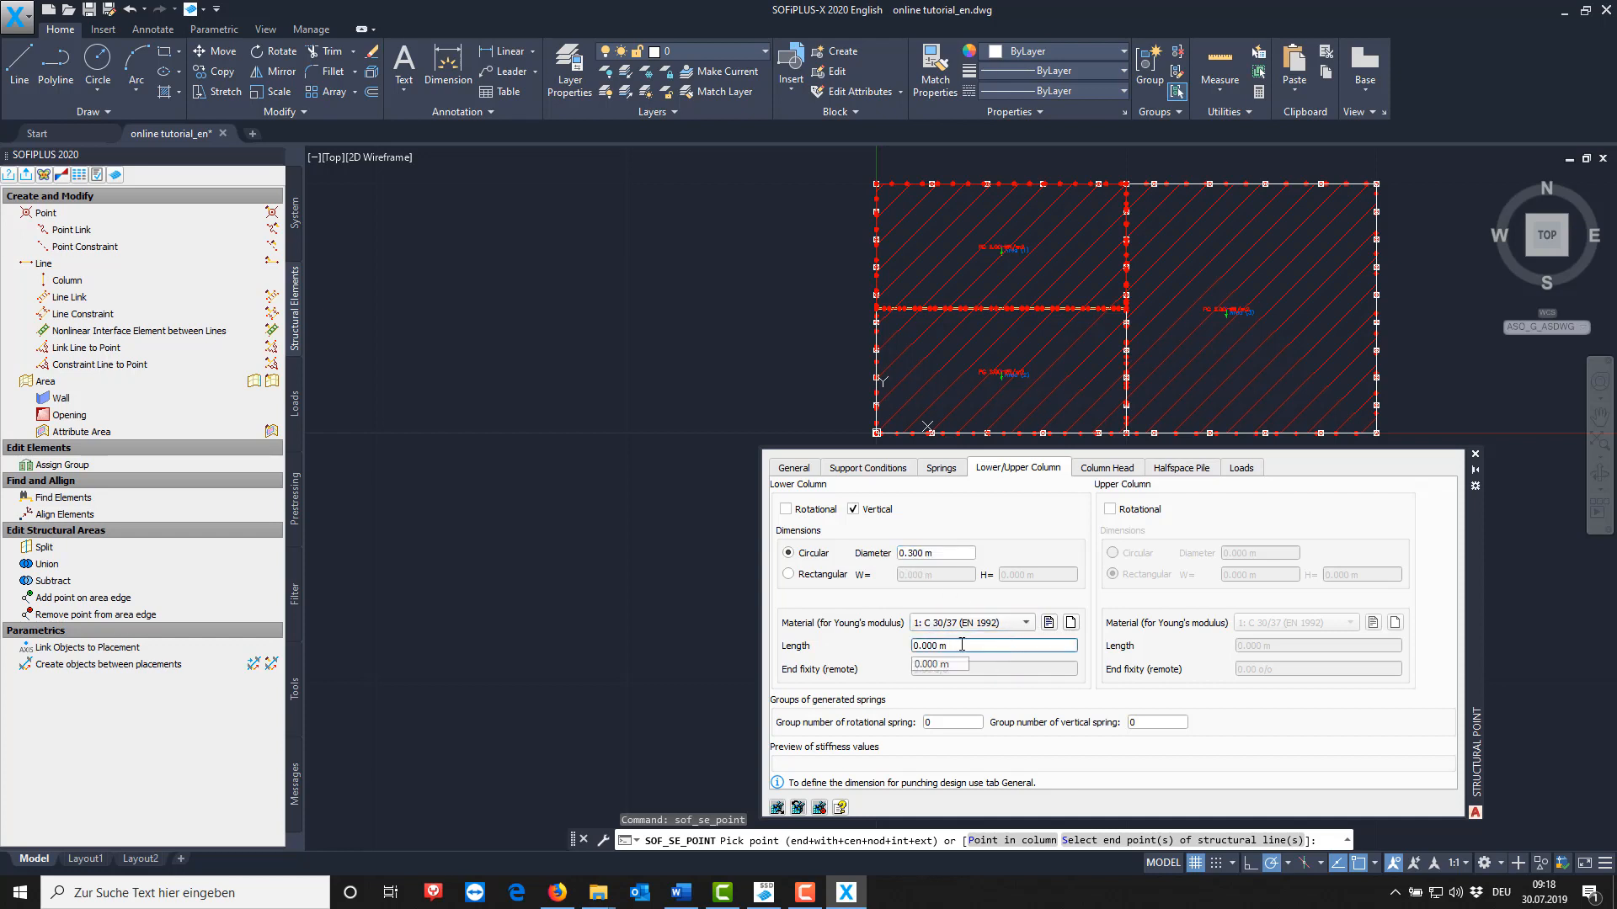
drag(962, 645, 881, 649)
text(3)
key(Tab)
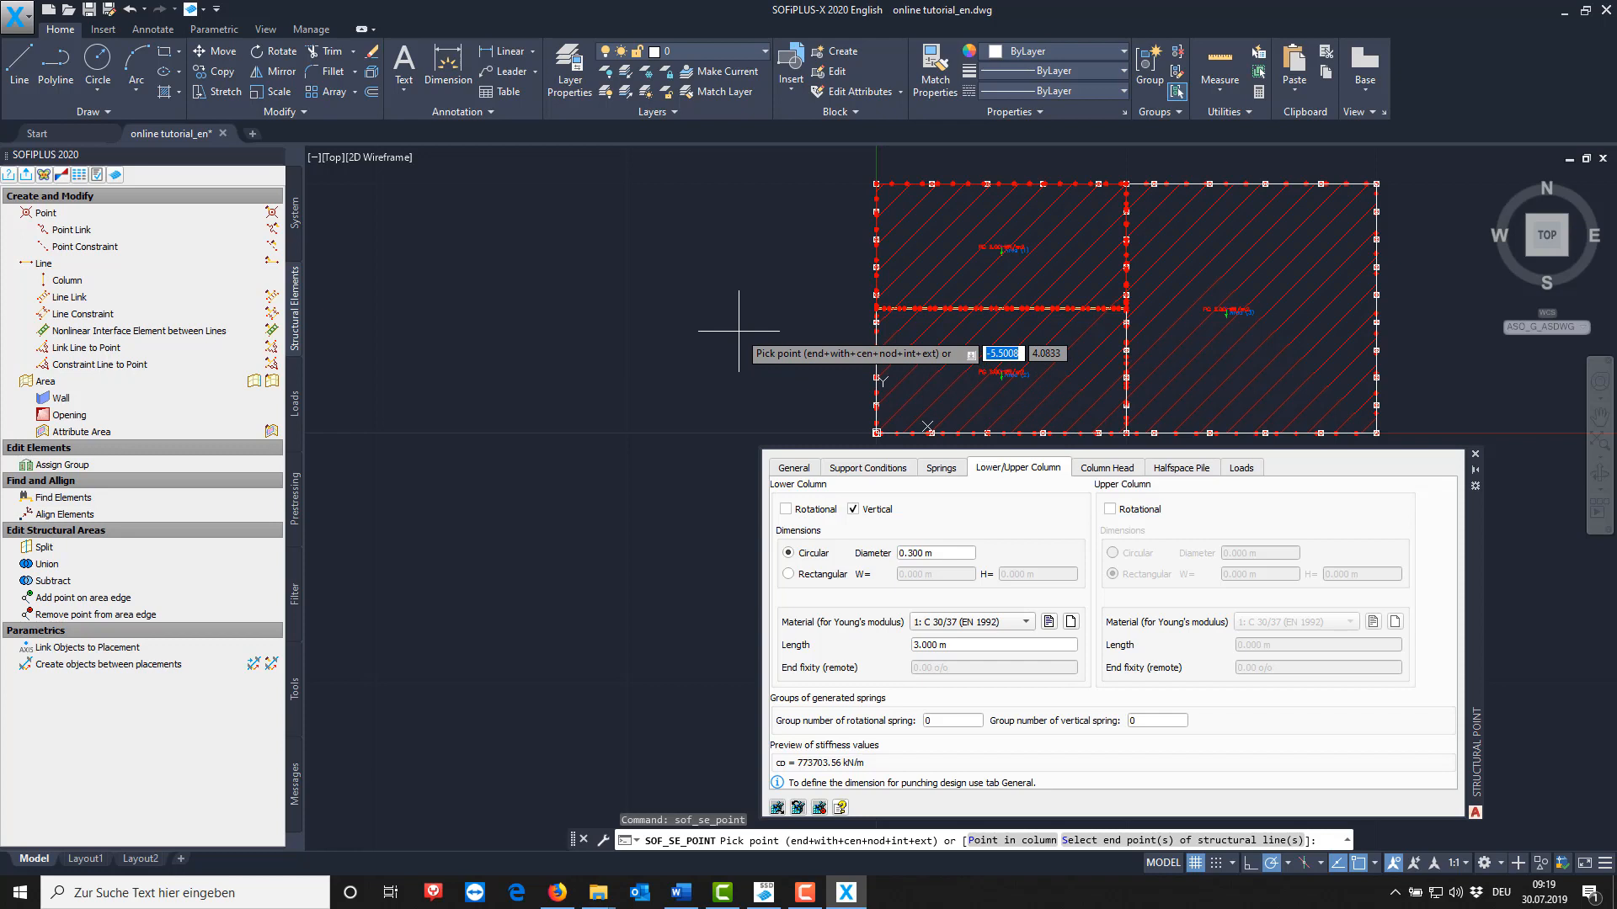
Place three column support points at coordinates 15,2.5, 15,5 and 15,7.5 in the large slab area, and end the command.
text(15)
key(Tab)
text(2.5)
key(Return)
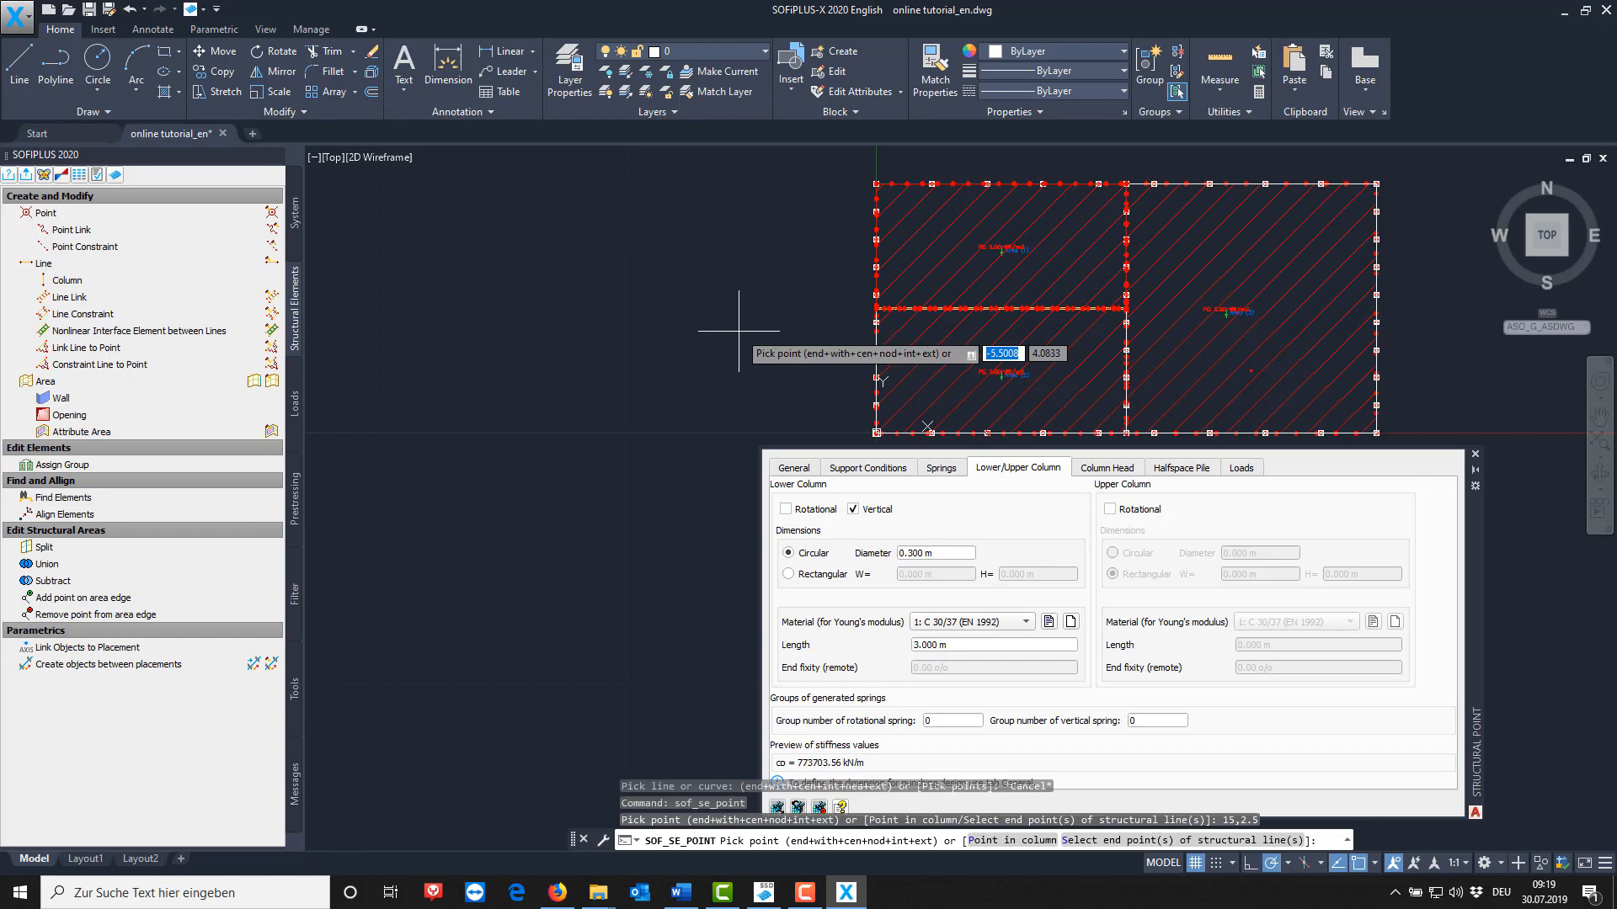
text(15)
key(Tab)
text(5)
key(Return)
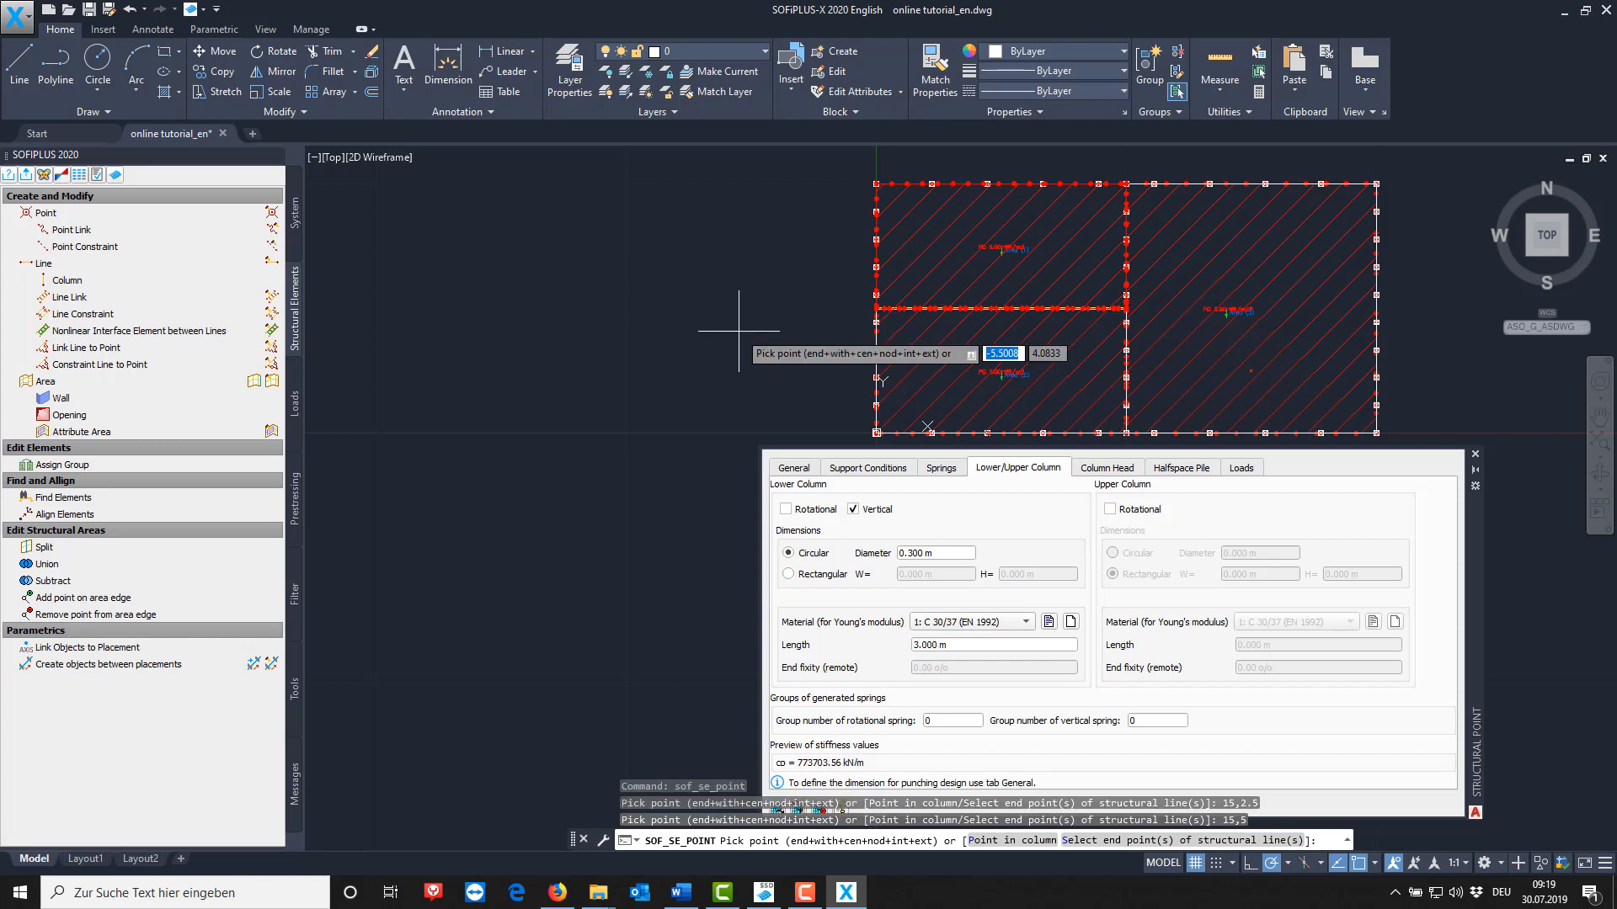
text(15)
key(Tab)
text(7.5)
key(Return)
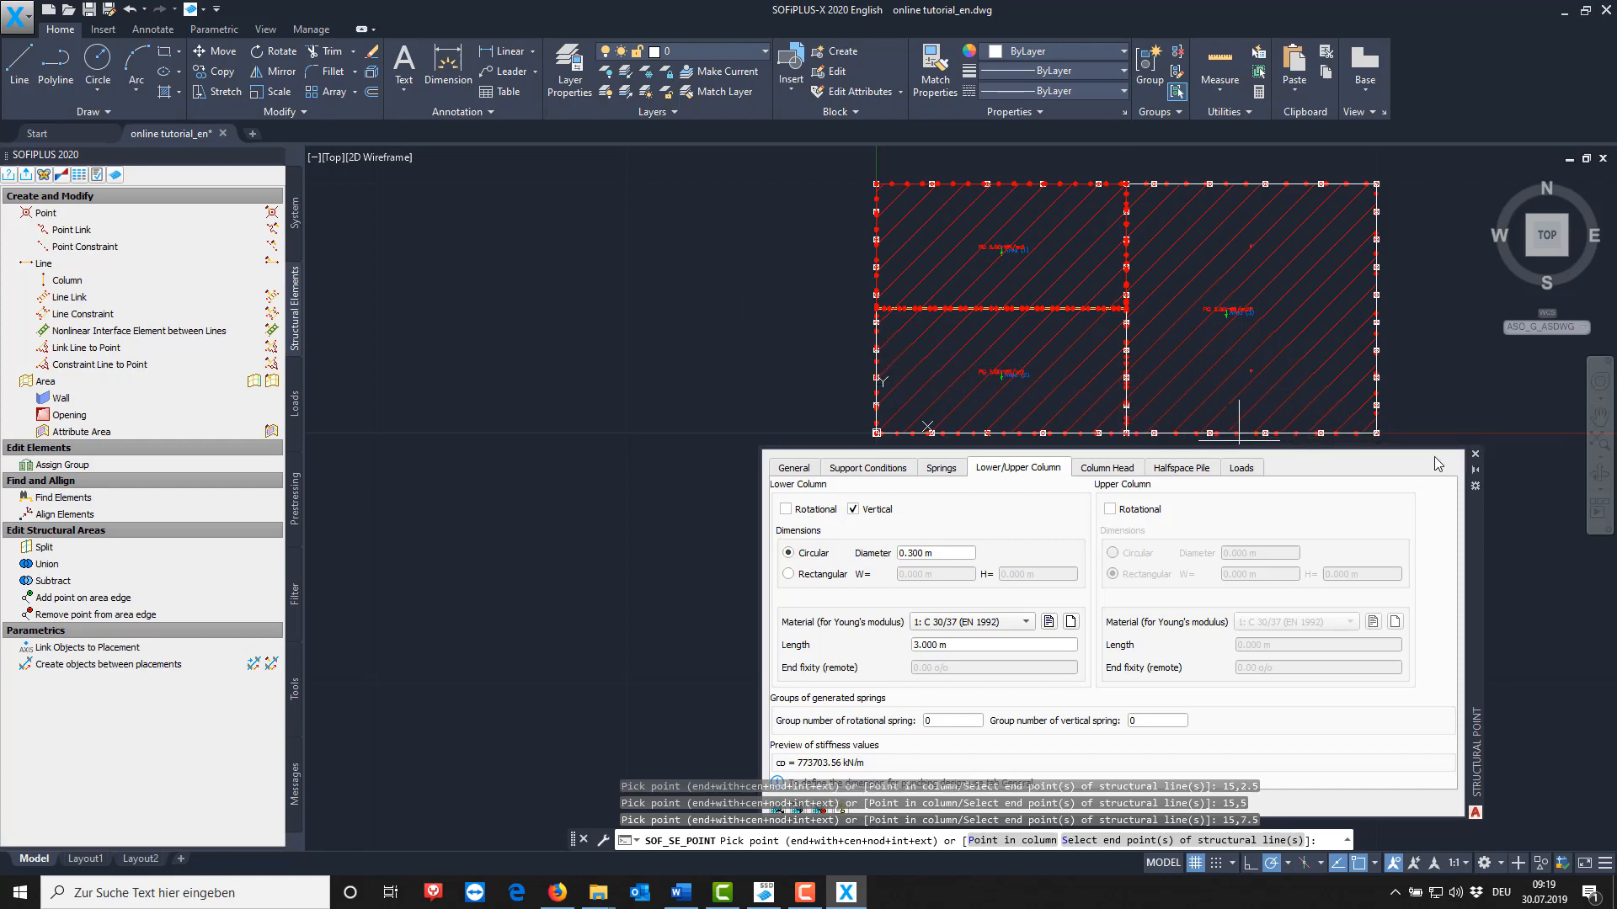
click(1474, 454)
key(Escape)
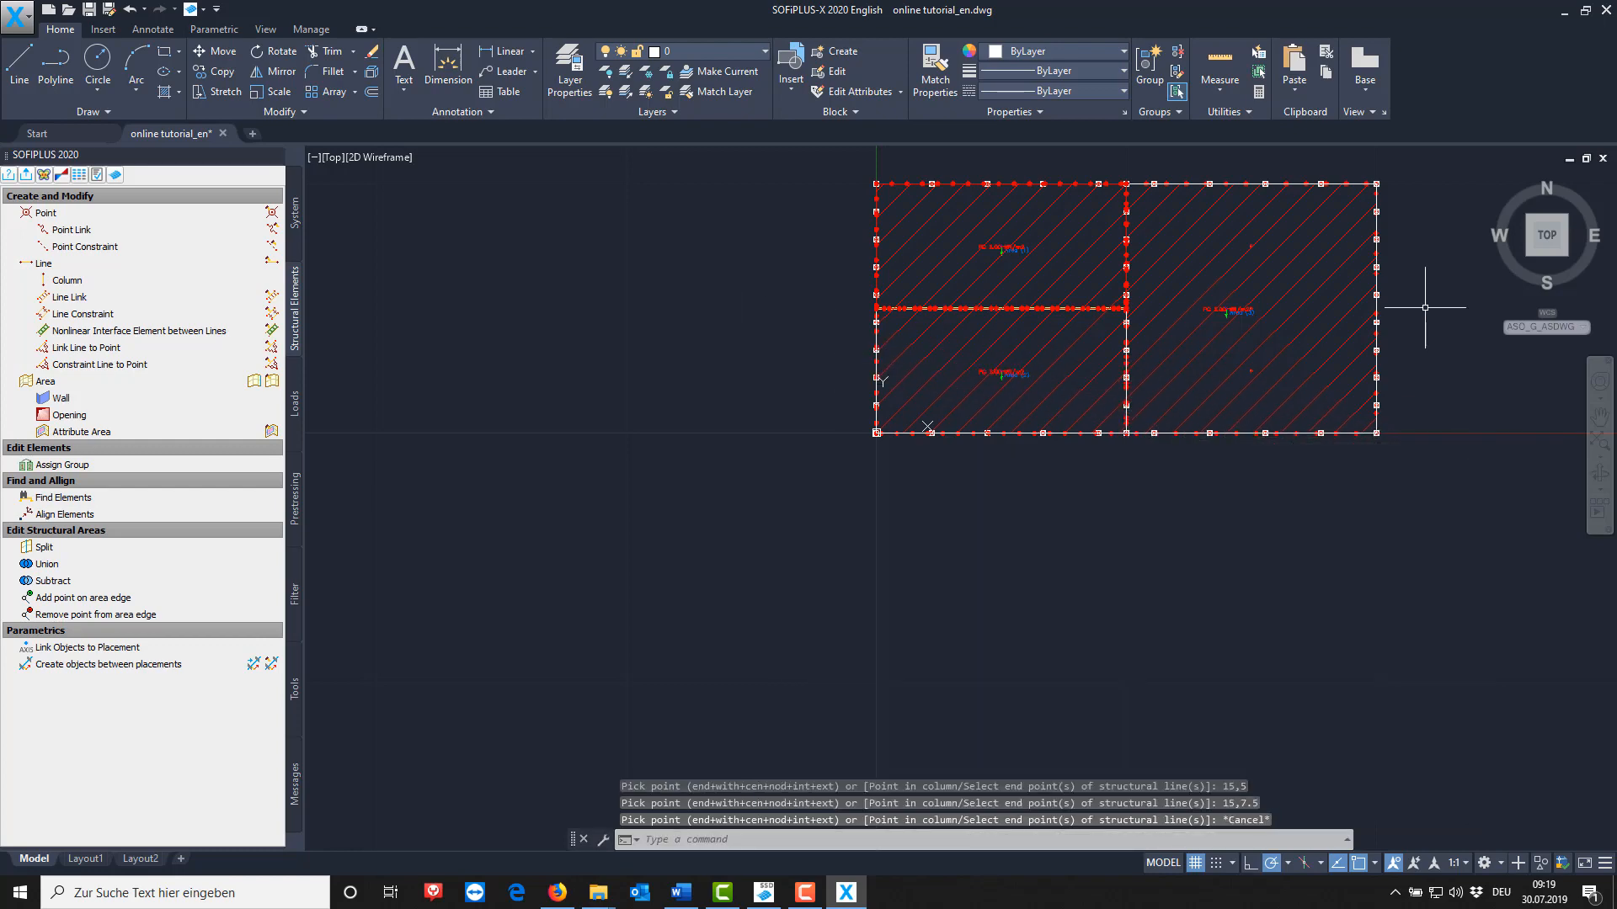
Export and mesh the entire system with loads using the default settings, and view the model from below in SOFiSTiK Structural Desktop.
scroll(1423, 287, up, 4)
middle_drag(1243, 321, 1295, 367)
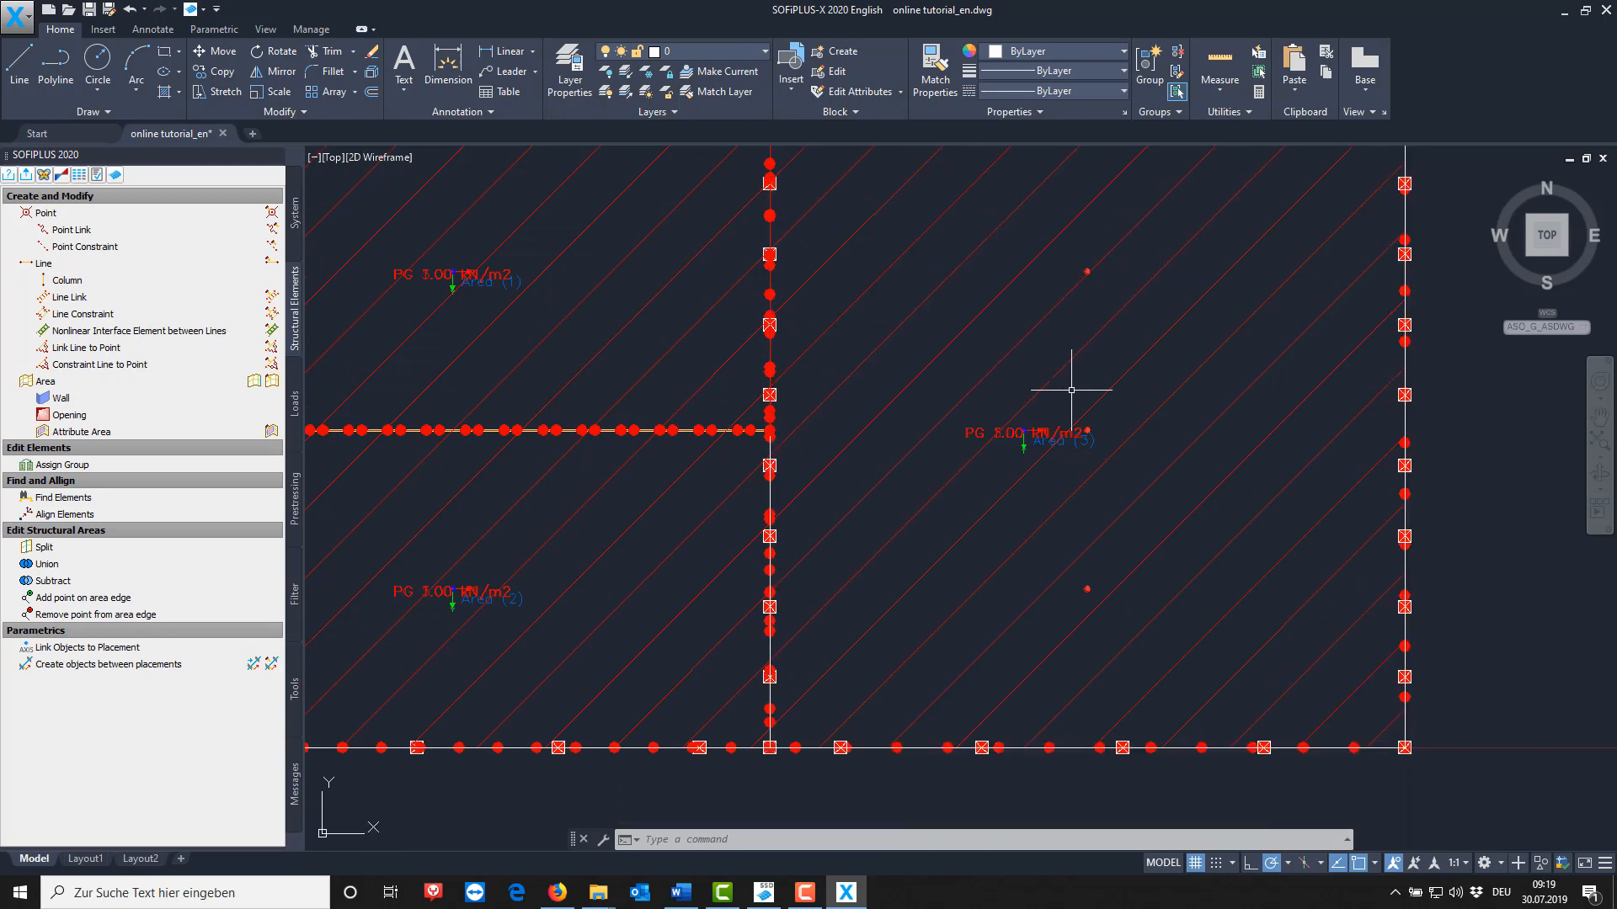
scroll(1071, 390, down, 2)
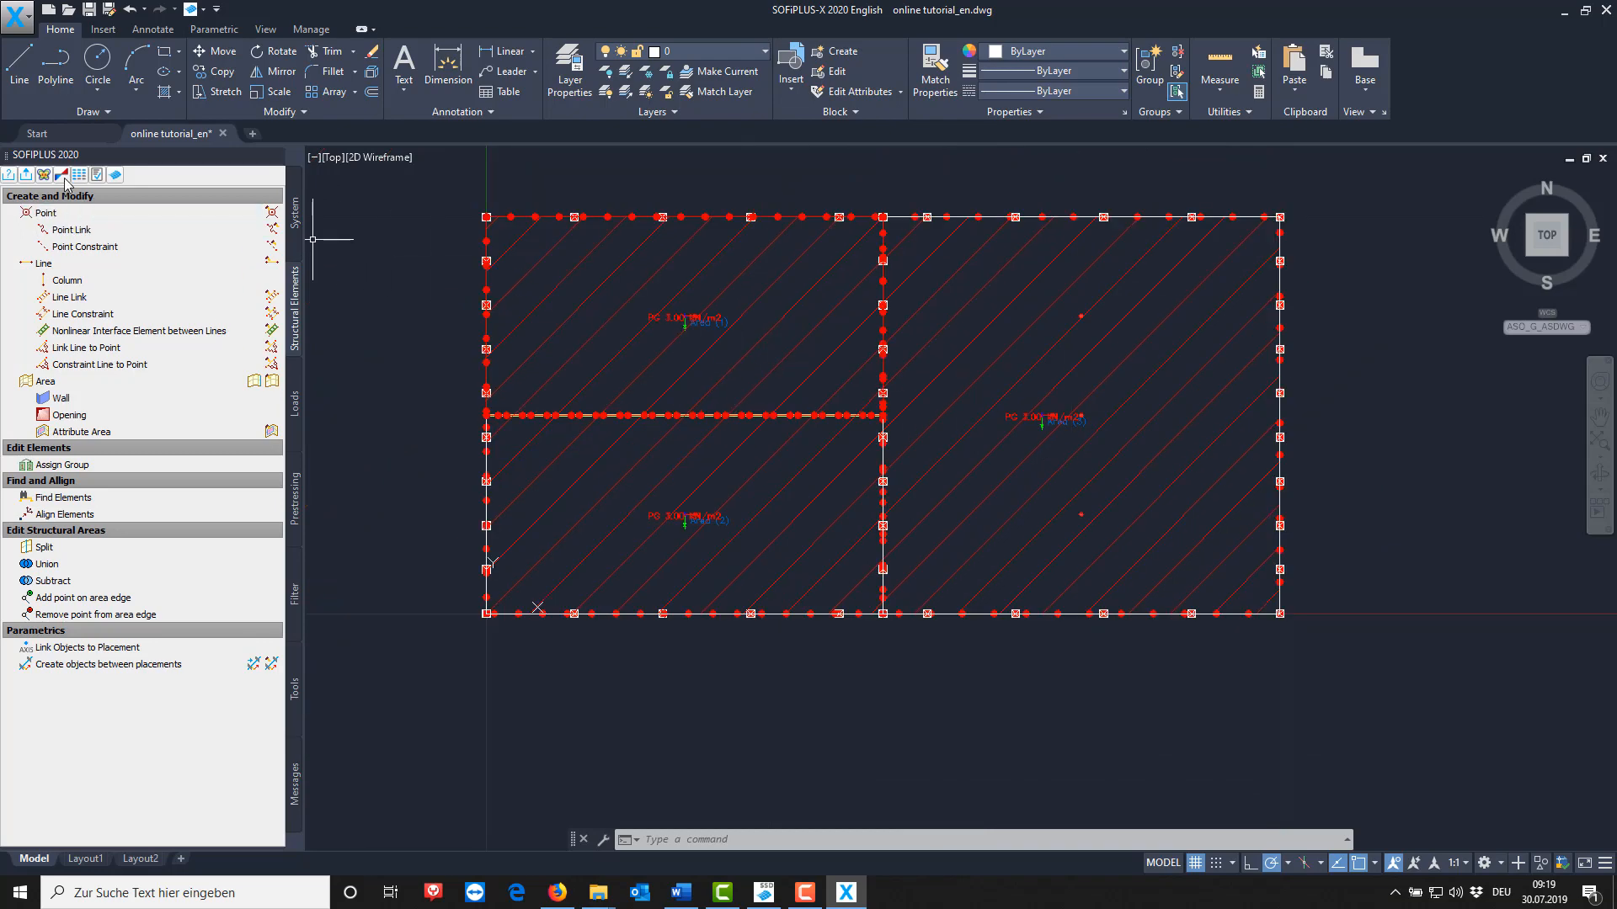
click(26, 175)
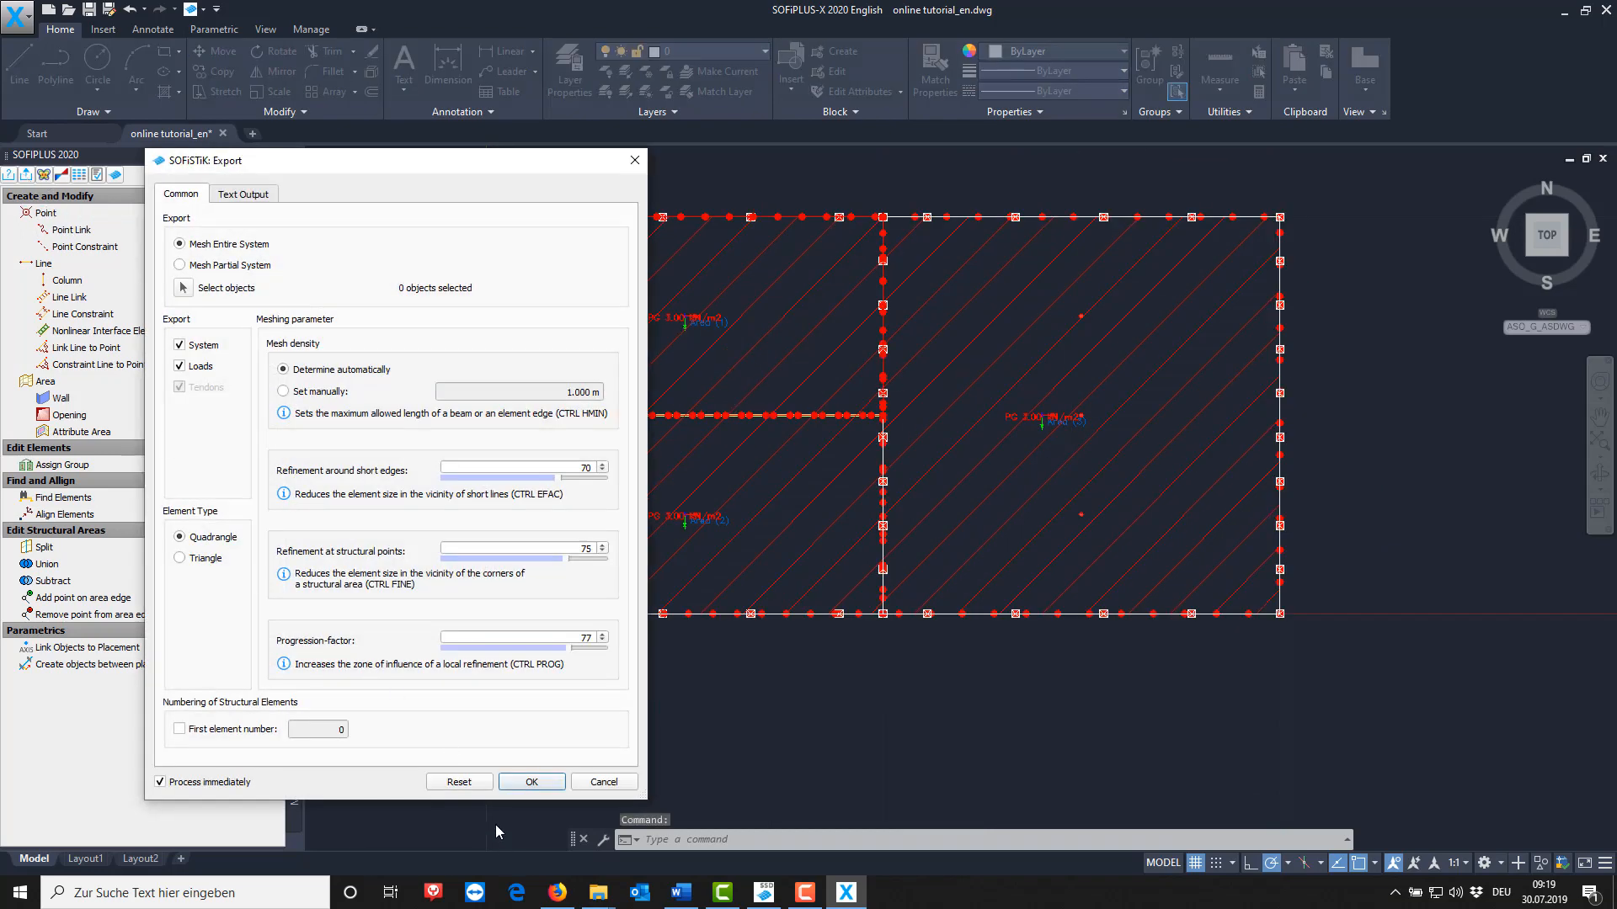
click(512, 781)
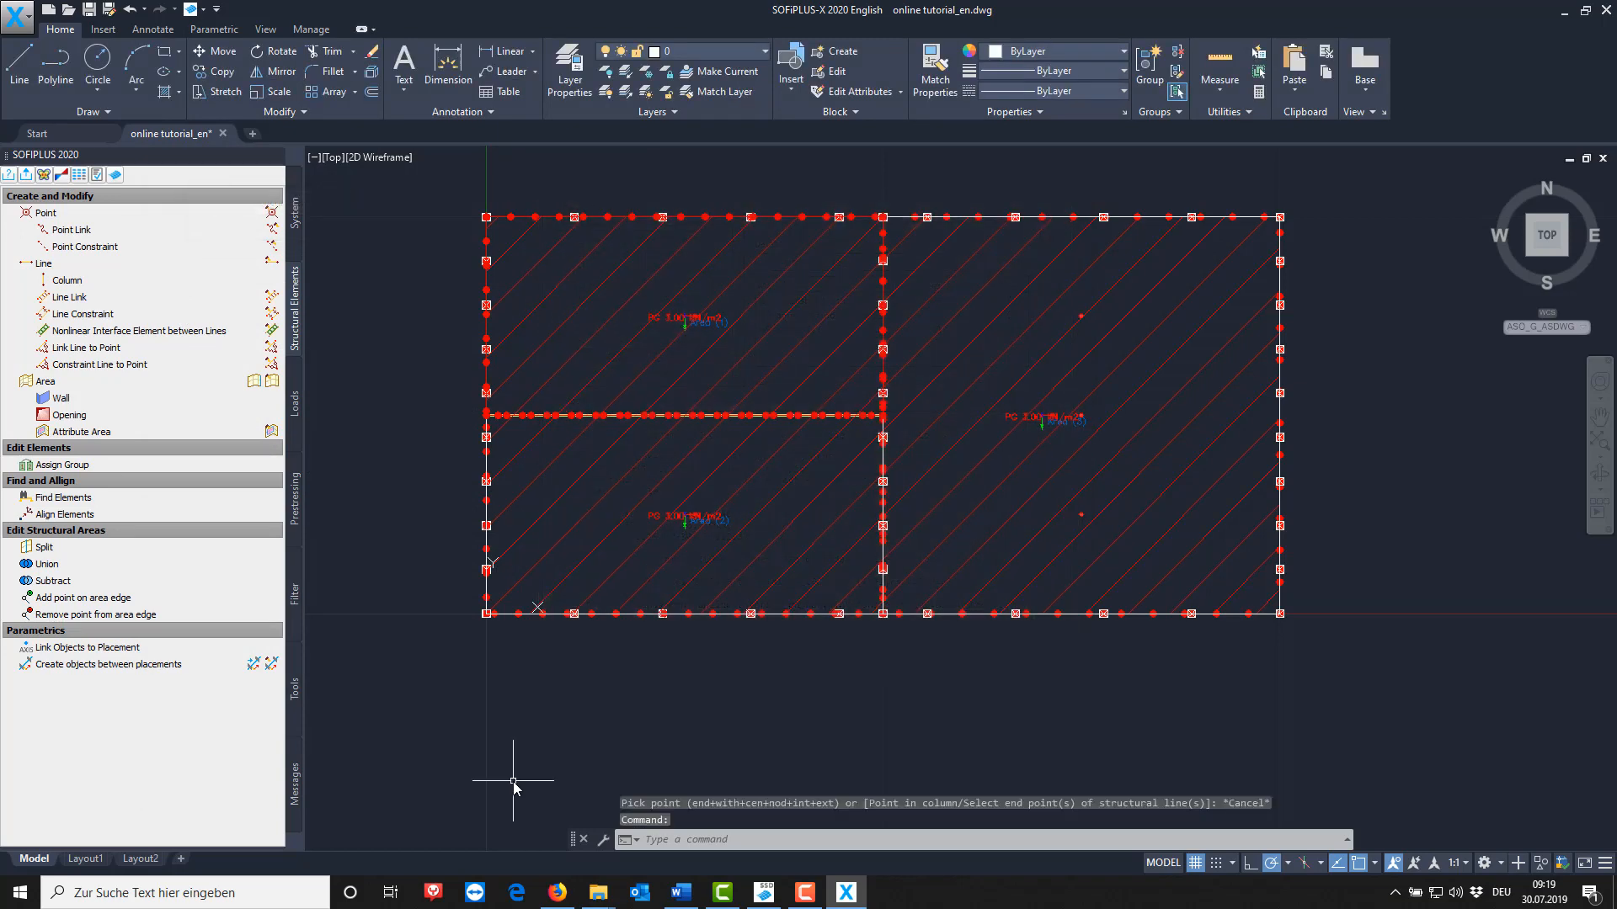
click(764, 893)
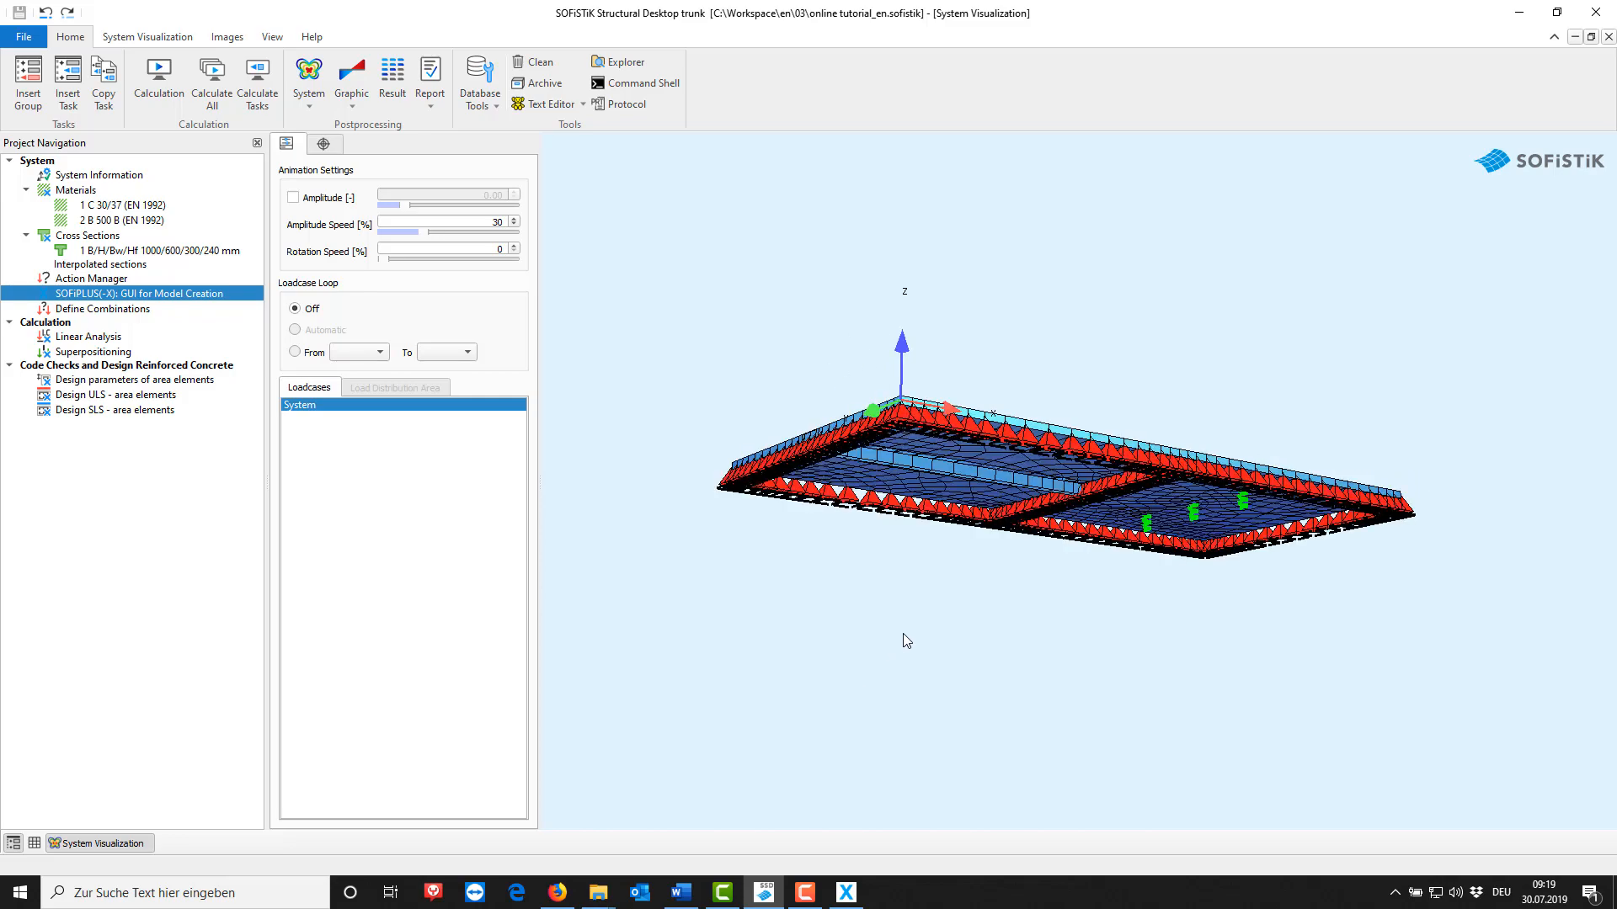
drag(915, 615, 830, 760)
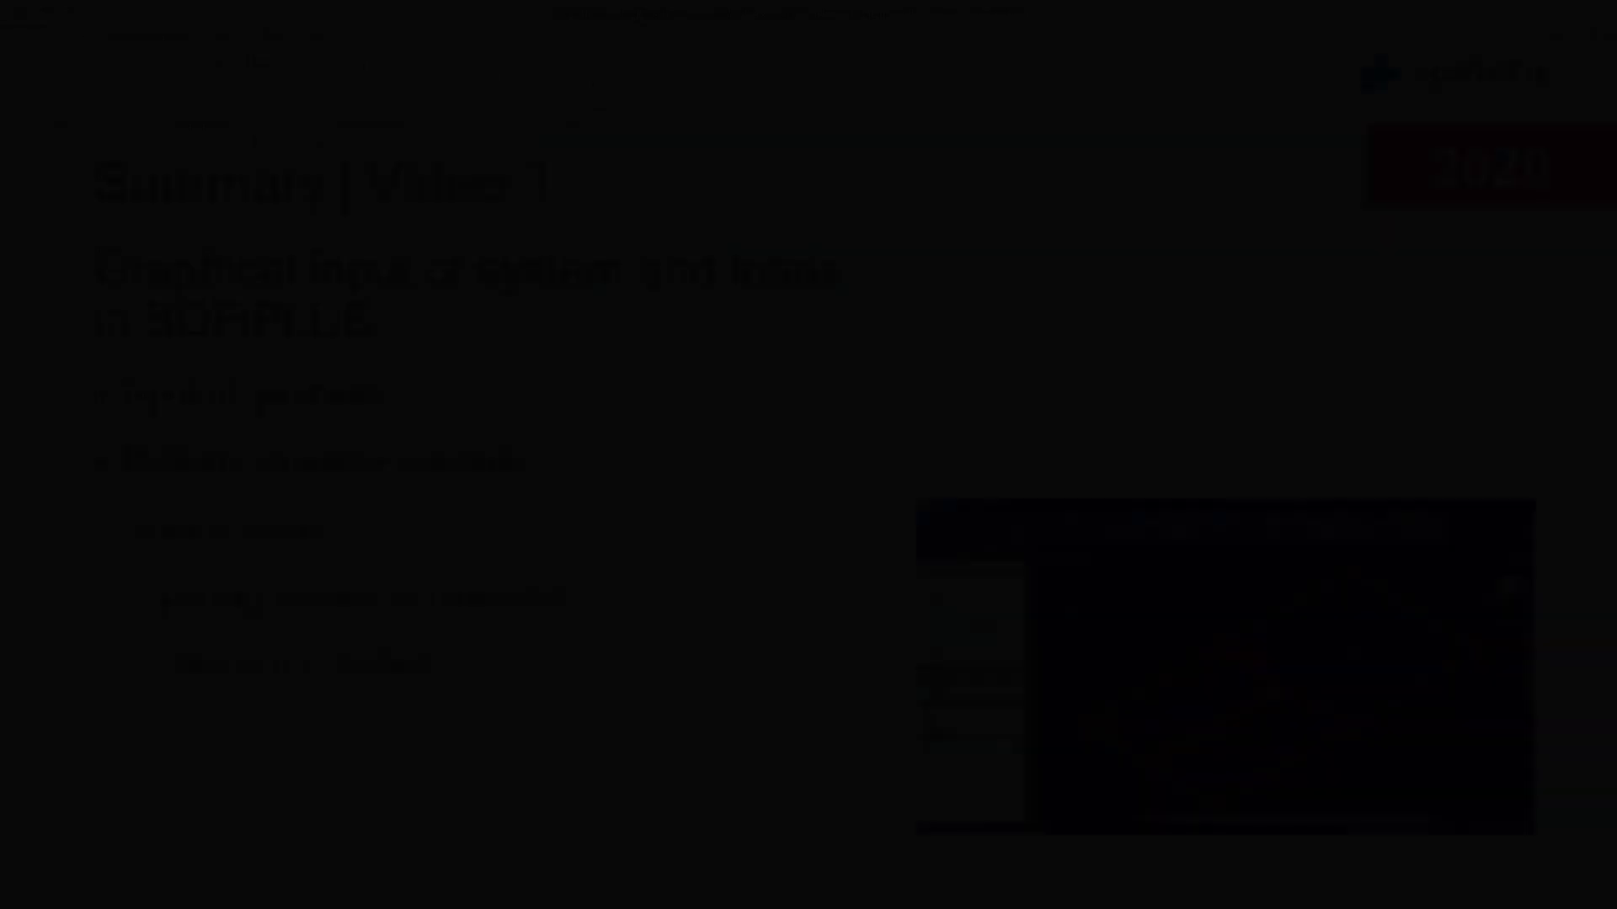